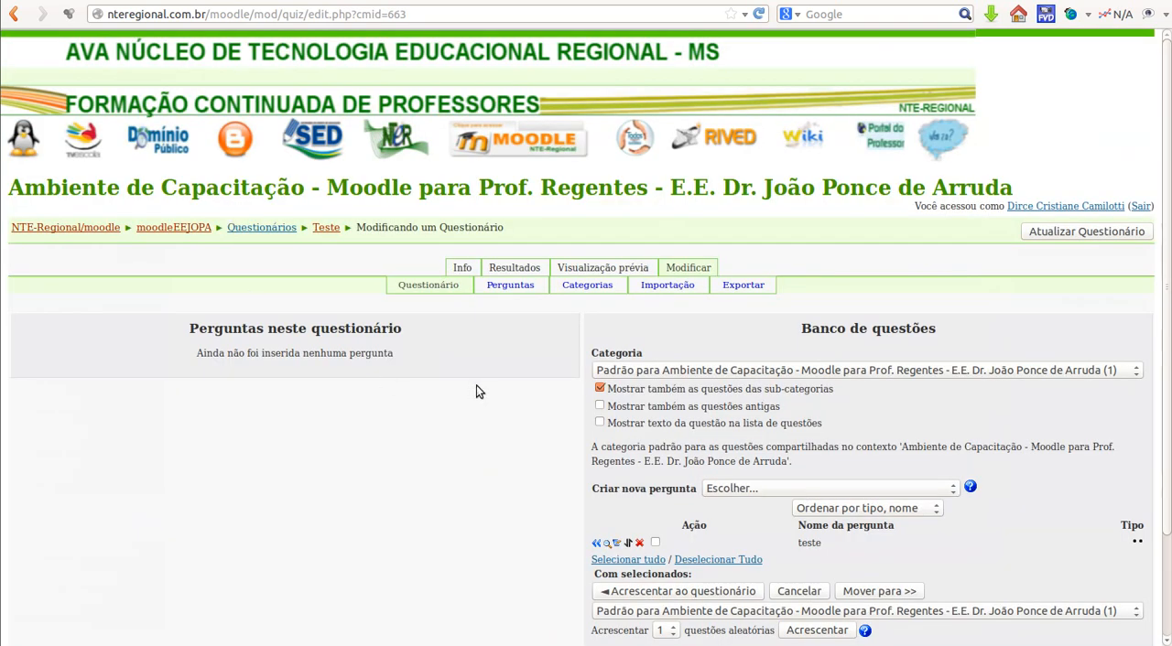
Step: Start creating a new Múltipla Escolha question in the question bank of the Teste quiz
{"action": "scroll", "coordinate": [478, 392], "scroll_direction": "down", "scroll_amount": 1}
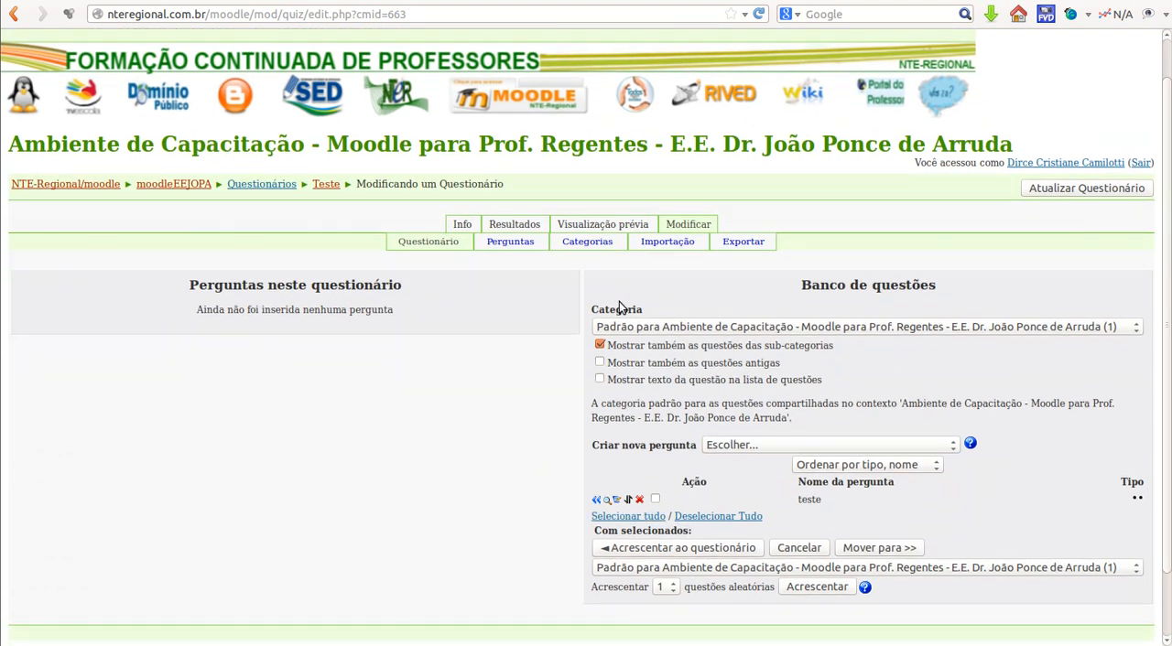
{"action": "scroll", "coordinate": [397, 473], "scroll_direction": "down", "scroll_amount": 2}
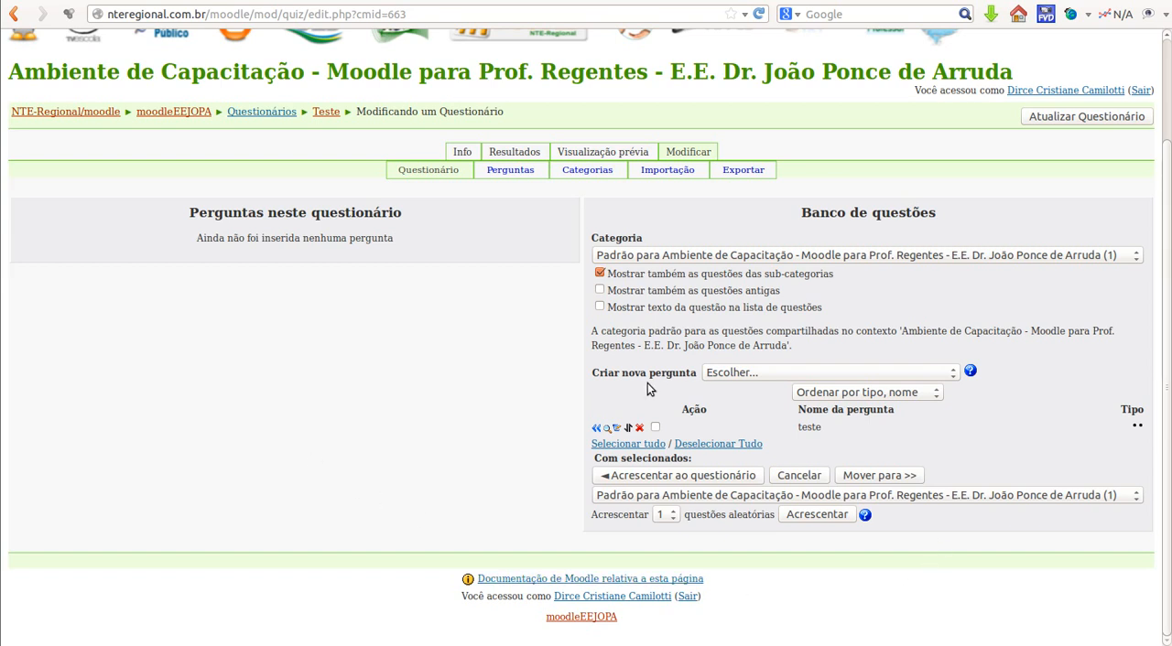
{"action": "left_click", "coordinate": [953, 372]}
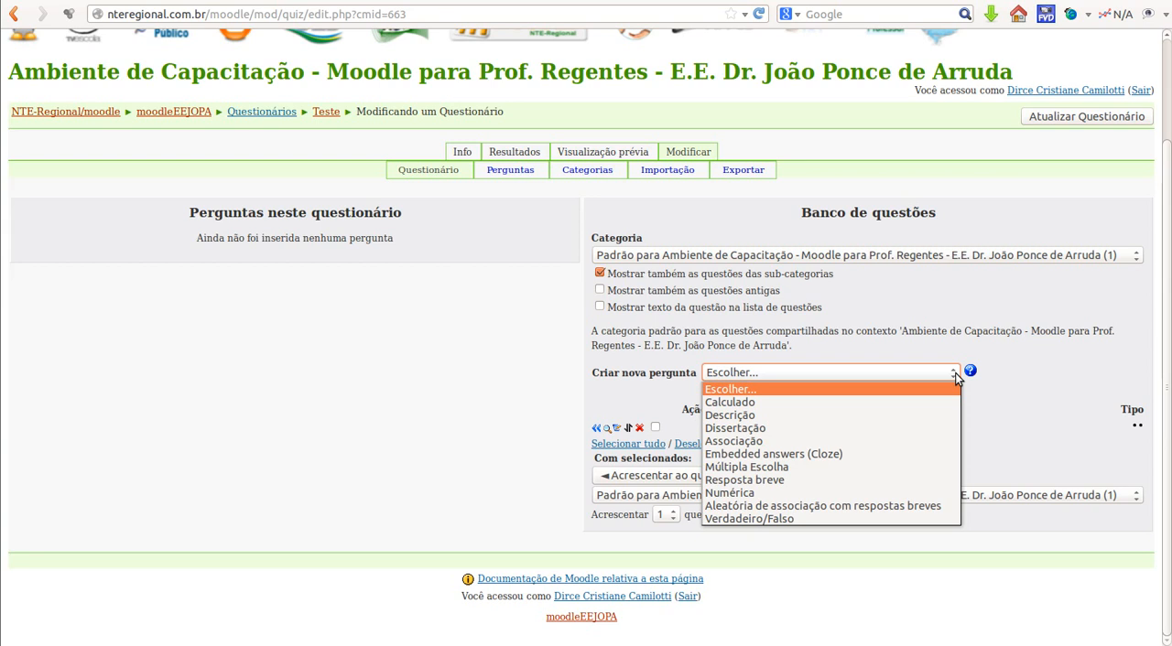
{"action": "left_click", "coordinate": [919, 467]}
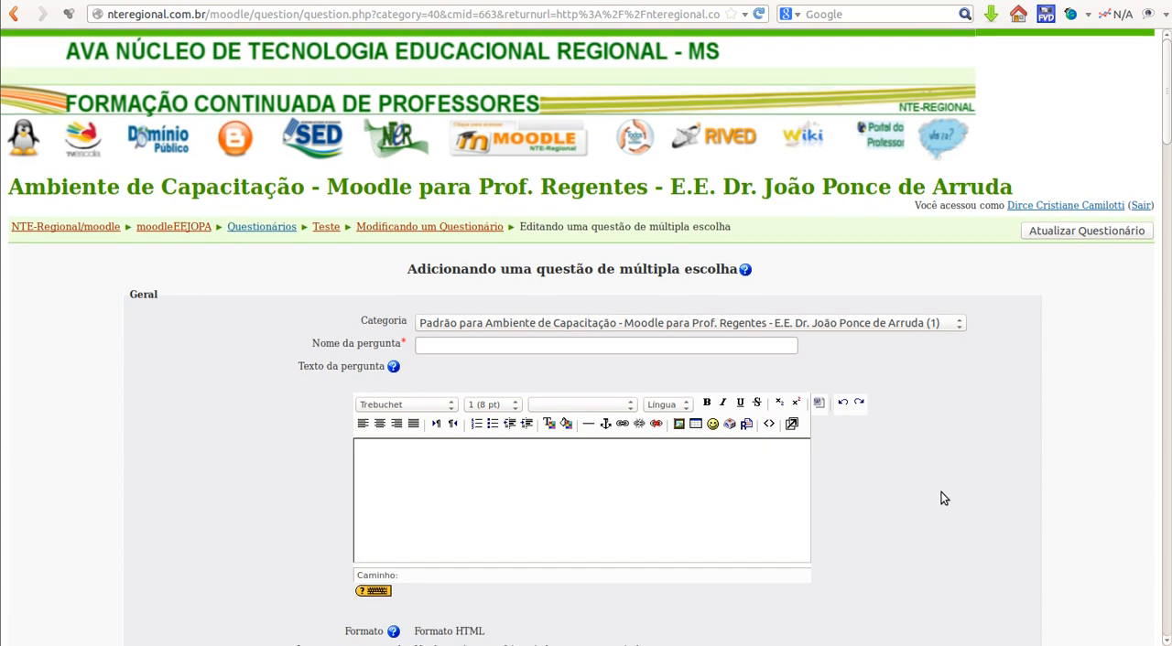
Step: Examine the multiple-choice question form, from the general settings through the five answer choices to the overall feedback fields
{"action": "scroll", "coordinate": [944, 498], "scroll_direction": "down", "scroll_amount": 5}
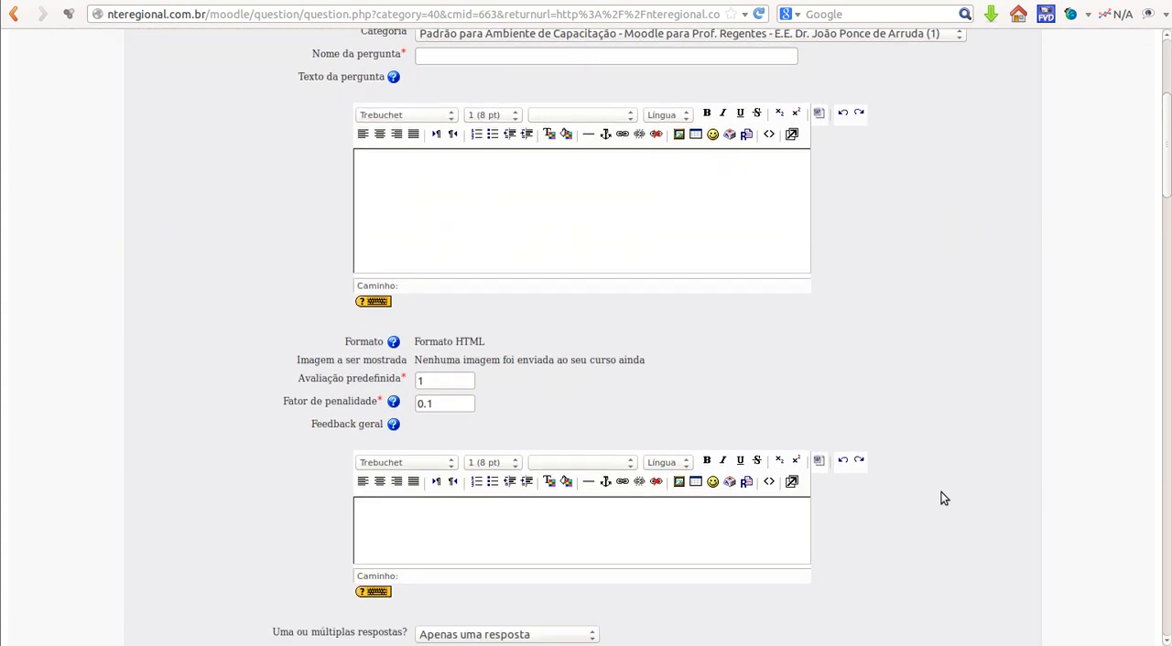
{"action": "scroll", "coordinate": [944, 498], "scroll_direction": "down", "scroll_amount": 8}
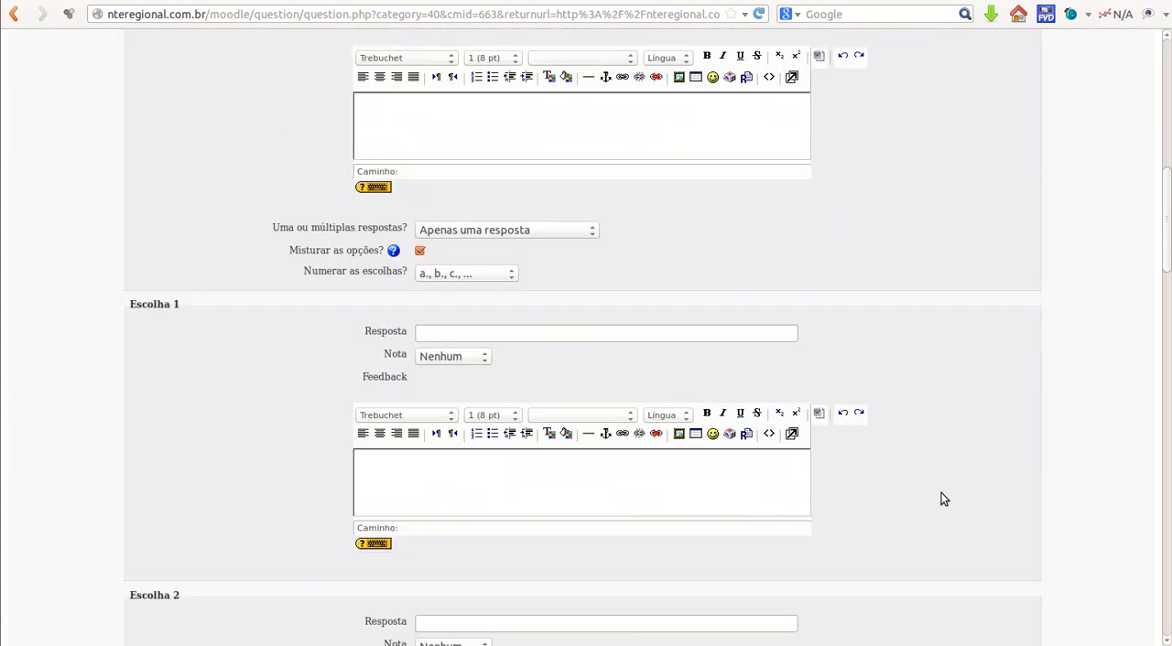
{"action": "scroll", "coordinate": [944, 498], "scroll_direction": "down", "scroll_amount": 7}
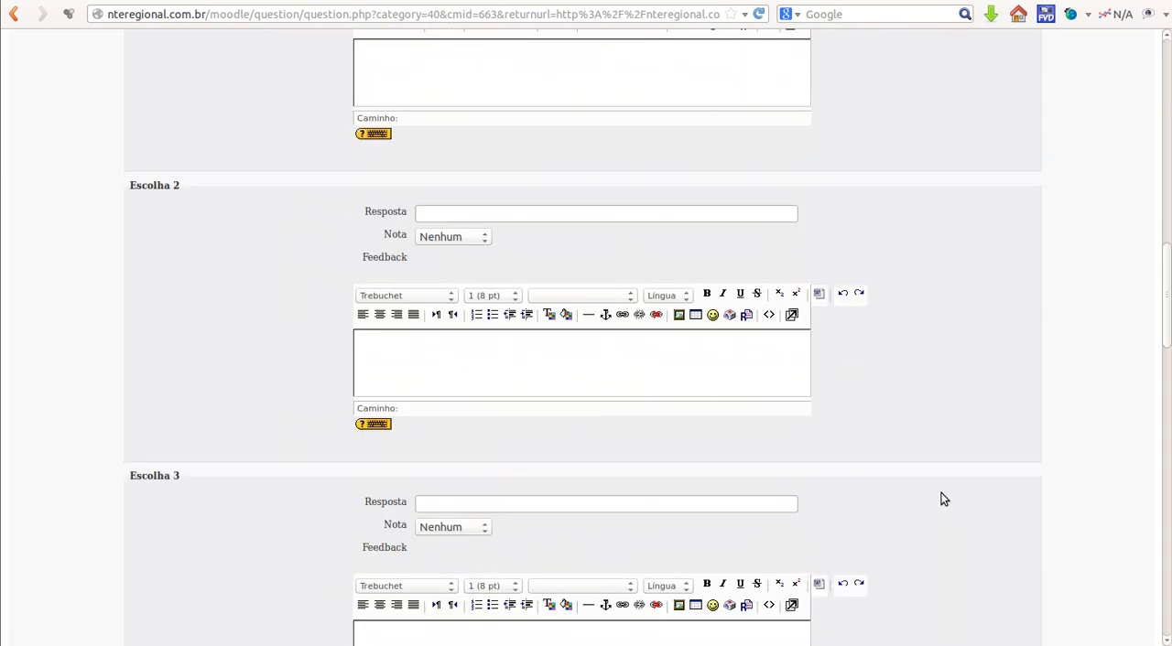
{"action": "scroll", "coordinate": [944, 498], "scroll_direction": "down", "scroll_amount": 6}
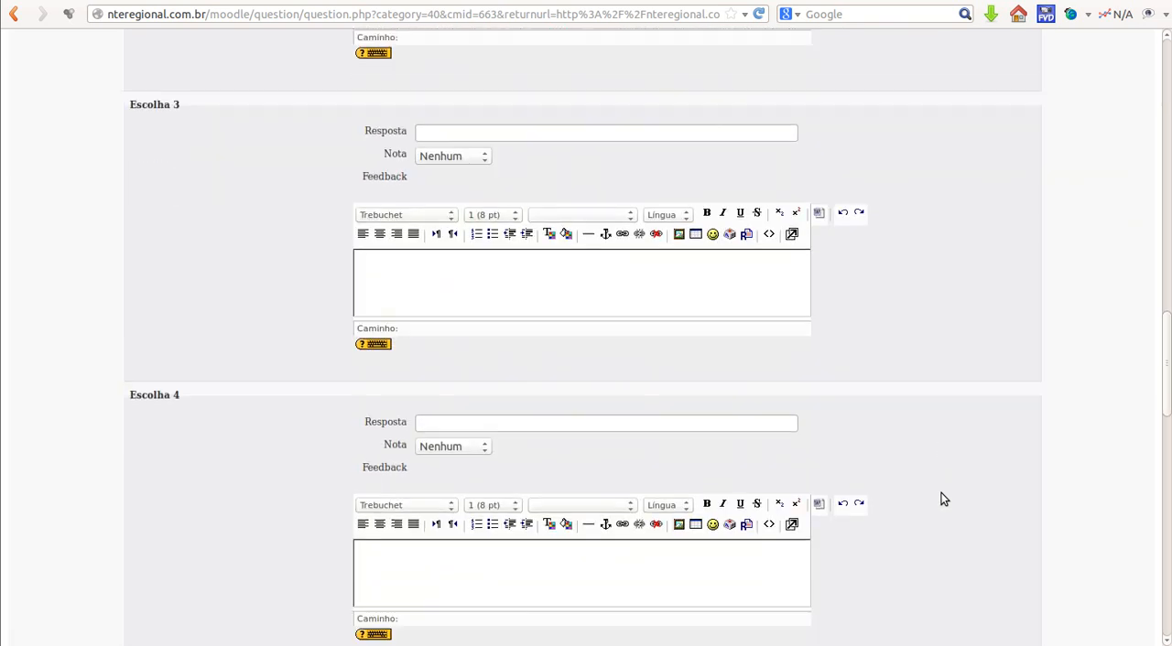
{"action": "scroll", "coordinate": [944, 499], "scroll_direction": "down", "scroll_amount": 5}
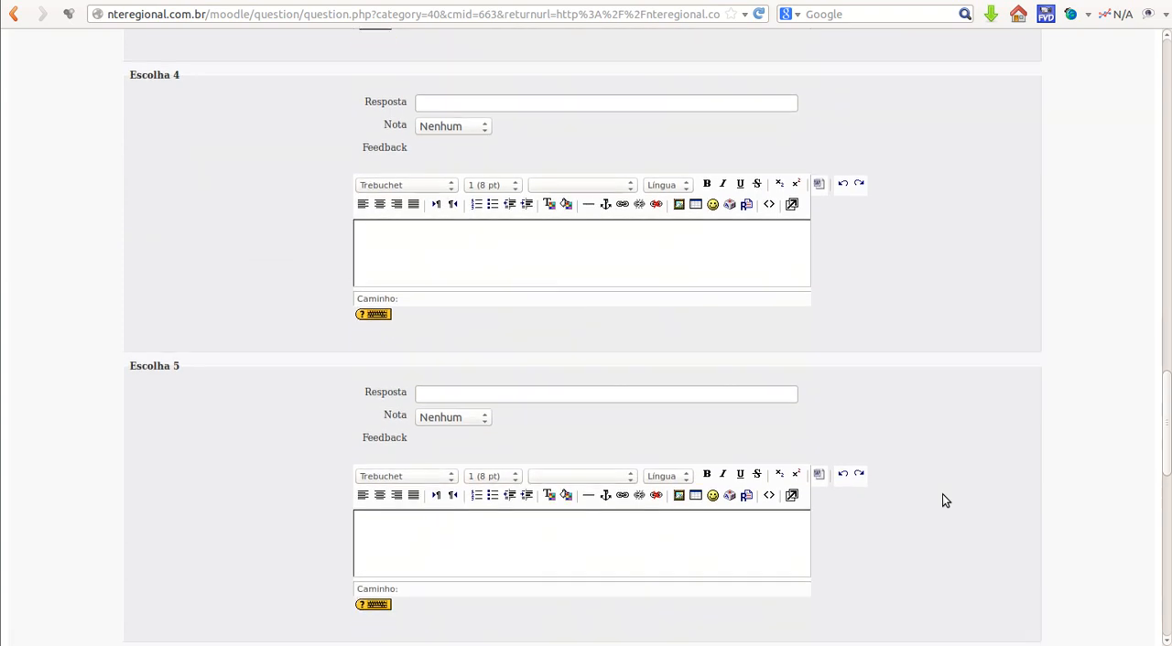
{"action": "scroll", "coordinate": [943, 499], "scroll_direction": "down", "scroll_amount": 5}
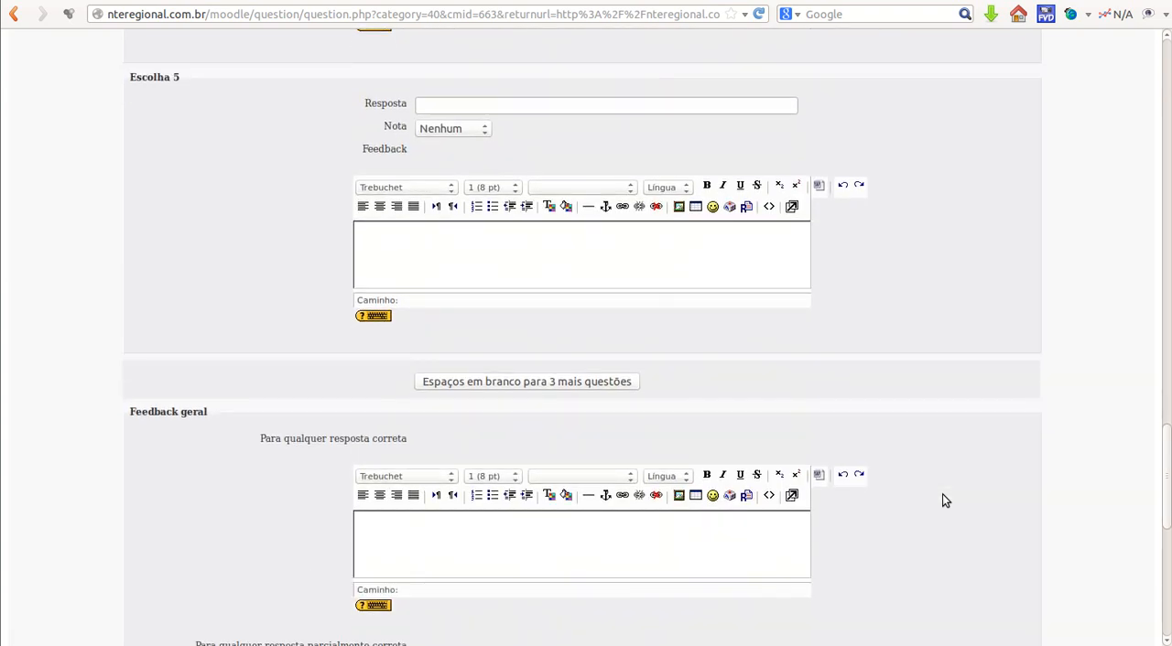
{"action": "scroll", "coordinate": [944, 499], "scroll_direction": "down", "scroll_amount": 5}
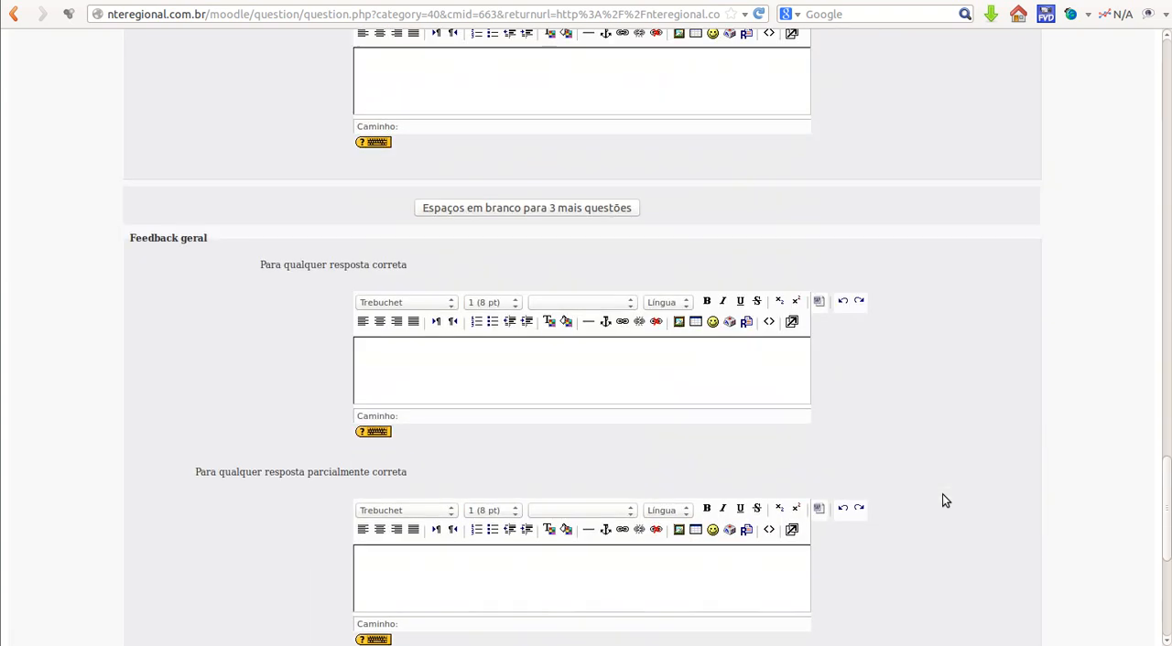
{"action": "left_click_drag", "start_coordinate": [1164, 524], "coordinate": [1159, 46]}
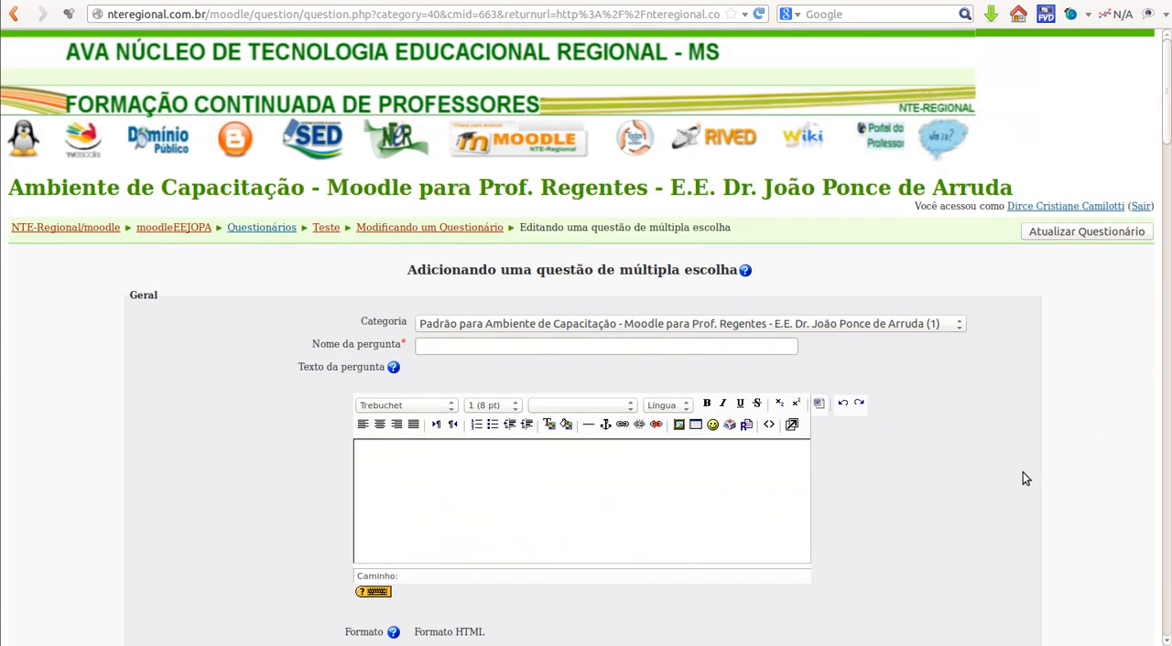
Step: Name the question "teste"
{"action": "left_click", "coordinate": [702, 344]}
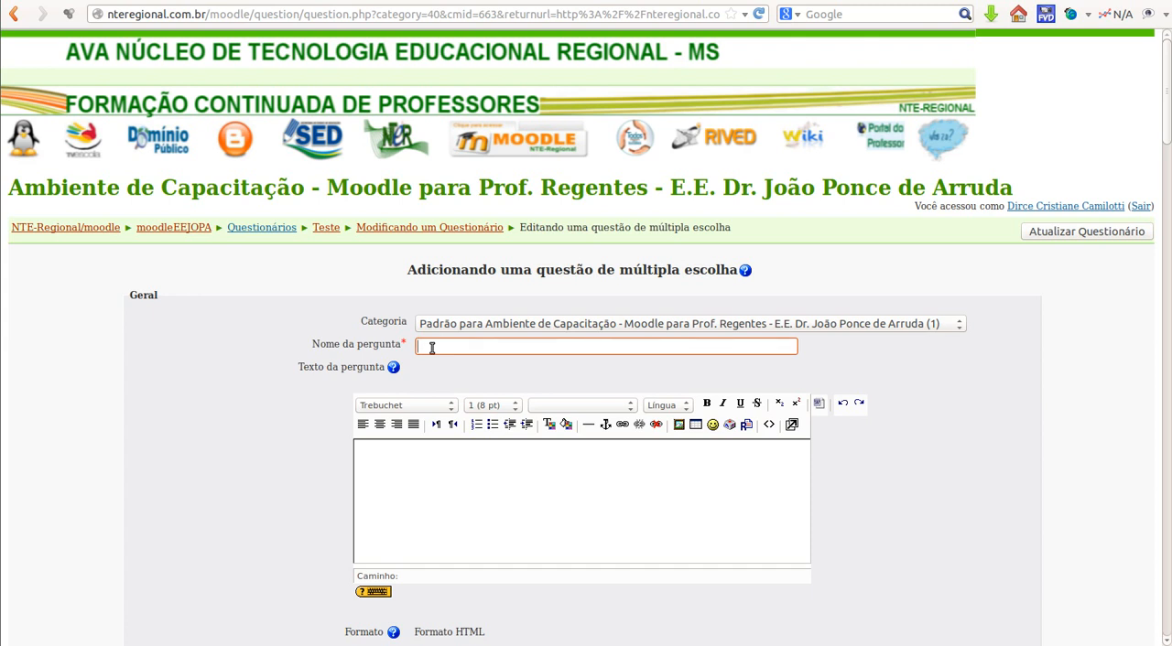
{"action": "type", "text": "teste"}
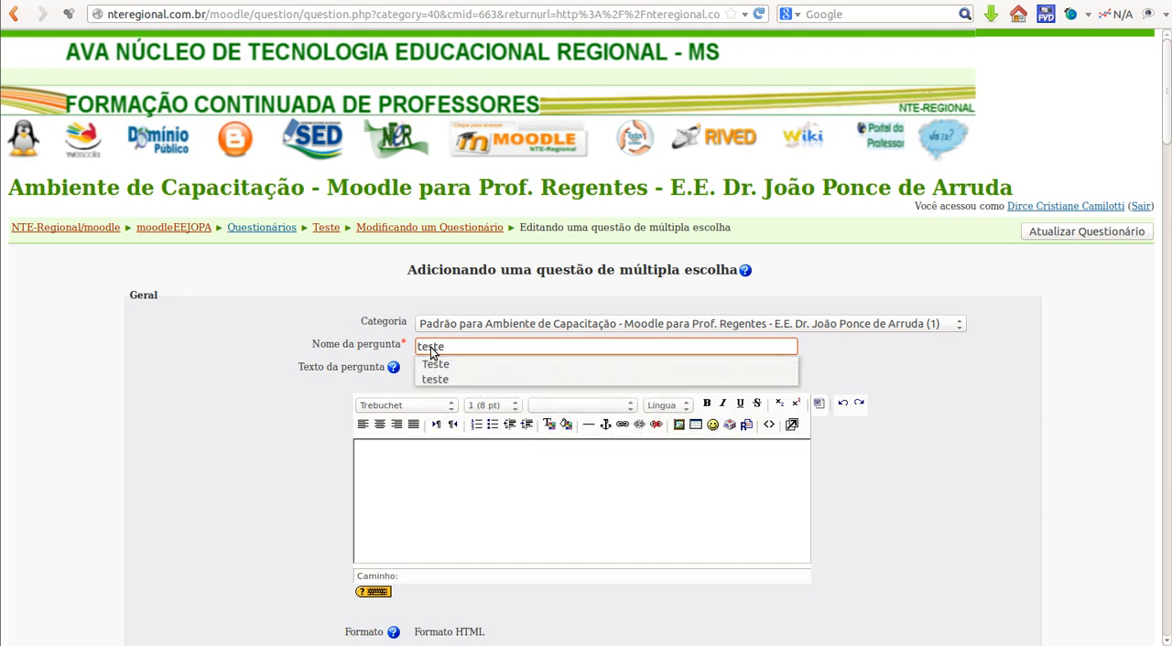
{"action": "key", "text": "Down"}
{"action": "key", "text": "Down"}
{"action": "key", "text": "Return"}
Step: Enter "A capital de MS É:" as the question text
{"action": "left_click", "coordinate": [383, 471]}
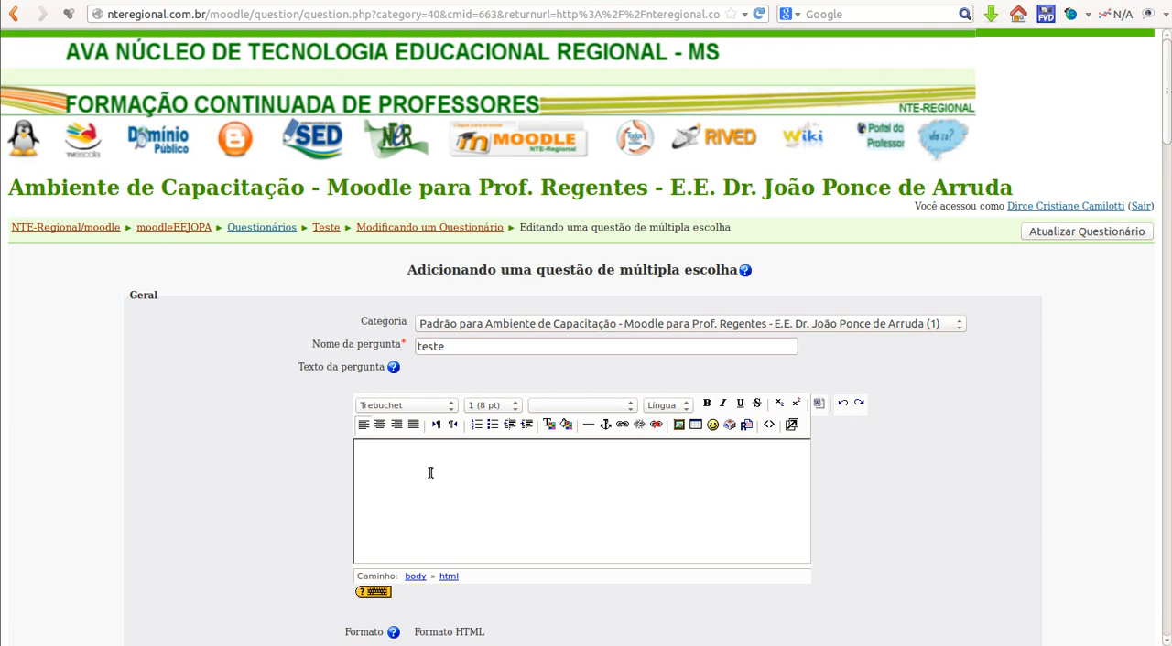
{"action": "type", "text": "A capital de MS É:"}
Step: Set the question's default grade (Avaliação predefinida) to 2,0
{"action": "scroll", "coordinate": [461, 469], "scroll_direction": "down", "scroll_amount": 4}
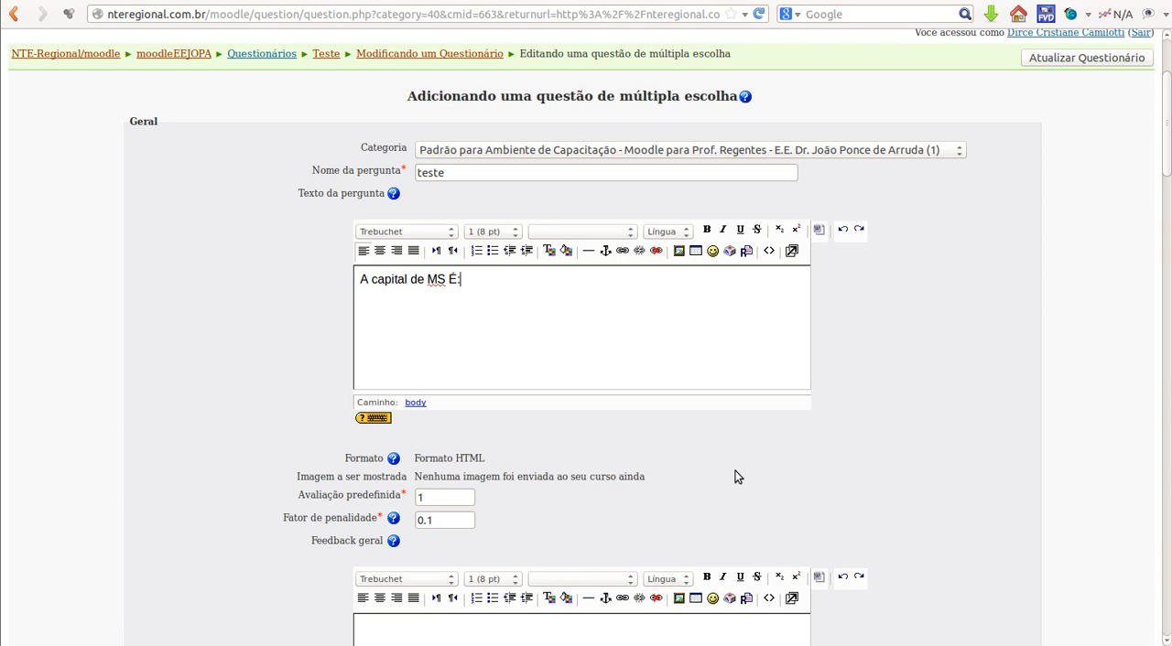
{"action": "scroll", "coordinate": [735, 470], "scroll_direction": "down", "scroll_amount": 1}
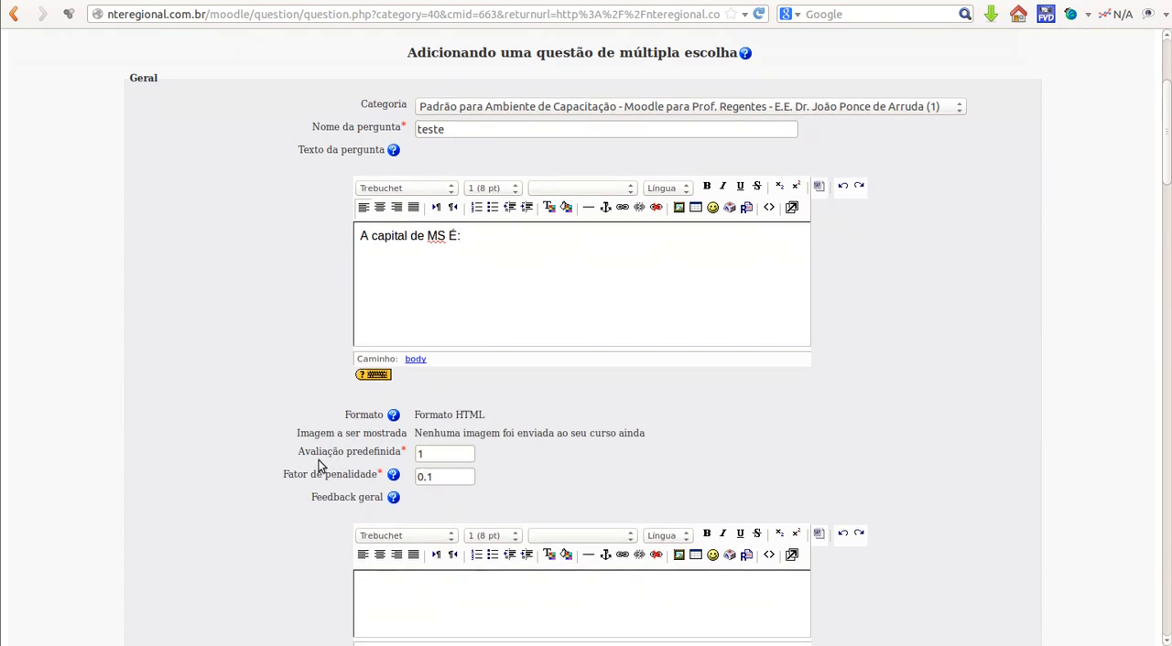
{"action": "left_click", "coordinate": [417, 454]}
{"action": "type", "text": ",0"}
{"action": "left_click", "coordinate": [574, 468]}
Step: Review the penalty factor and general feedback fields without editing them
{"action": "scroll", "coordinate": [507, 461], "scroll_direction": "down", "scroll_amount": 1}
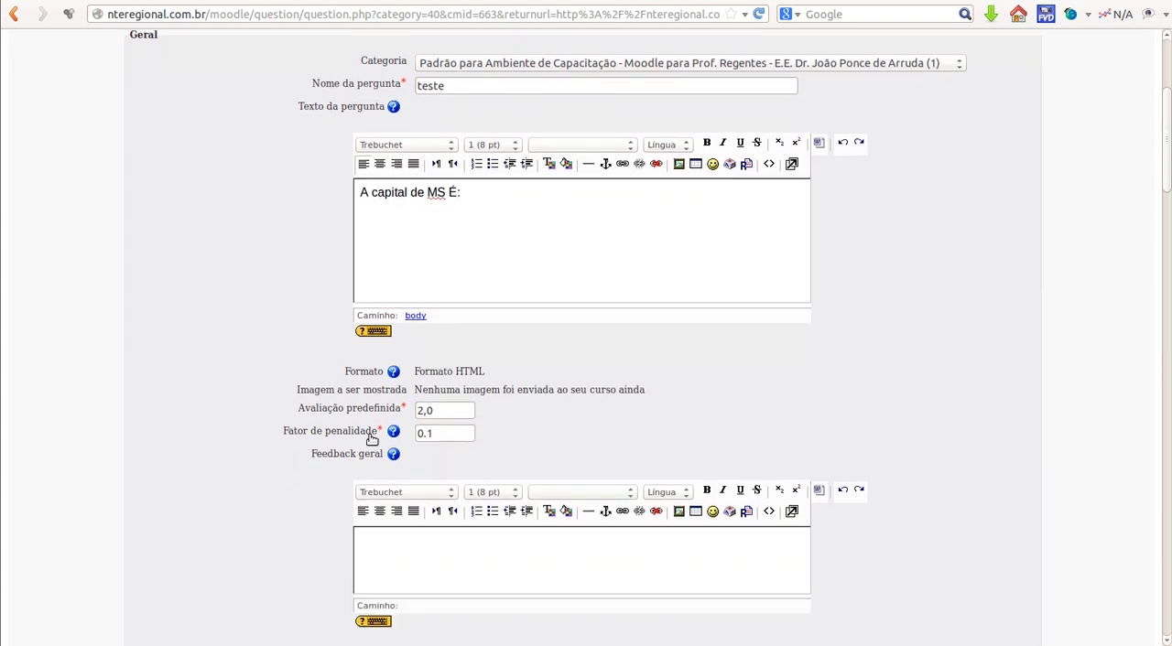
{"action": "left_click", "coordinate": [439, 437]}
{"action": "left_click", "coordinate": [492, 443]}
{"action": "scroll", "coordinate": [545, 431], "scroll_direction": "down", "scroll_amount": 1}
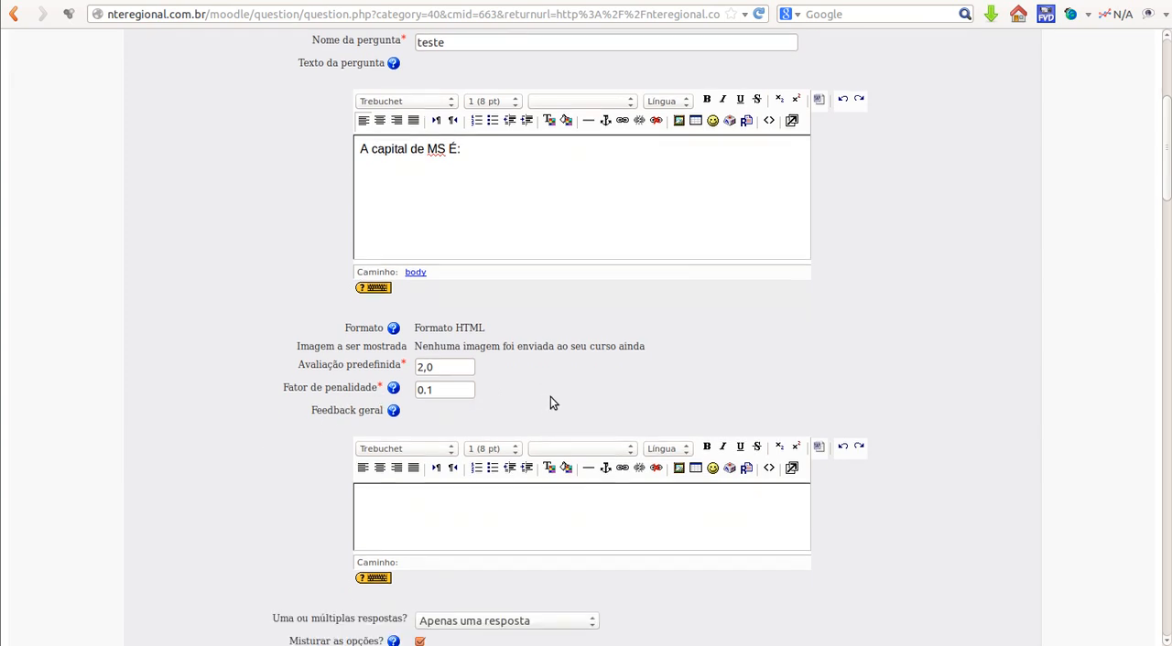
{"action": "scroll", "coordinate": [551, 403], "scroll_direction": "down", "scroll_amount": 2}
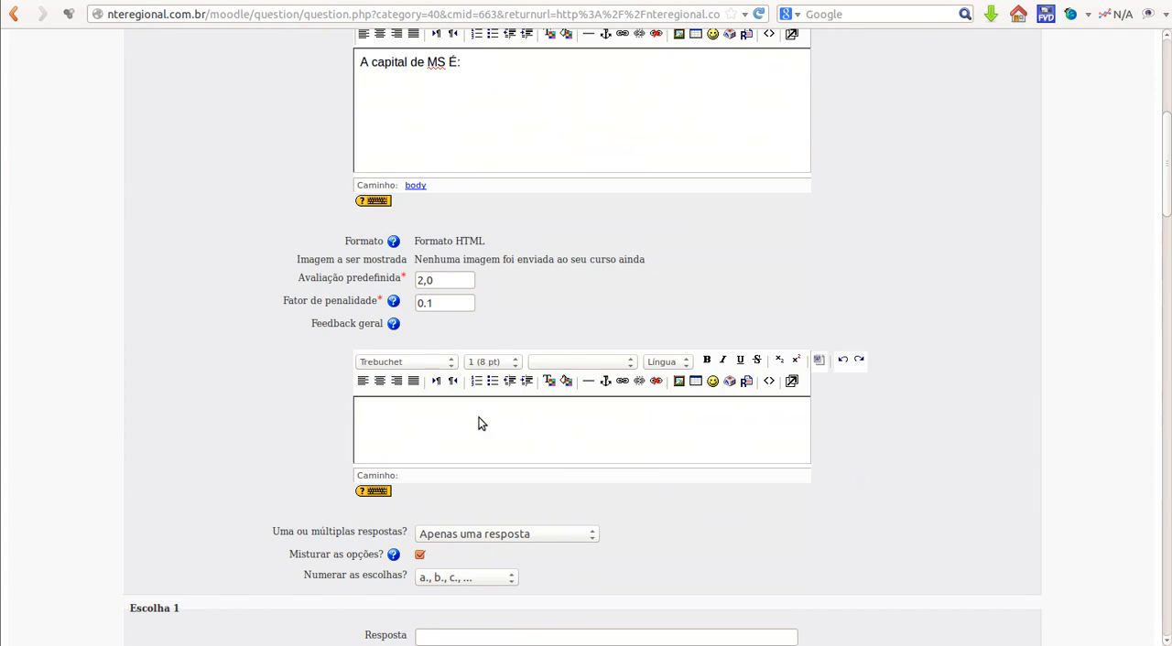
{"action": "left_click", "coordinate": [386, 428]}
{"action": "scroll", "coordinate": [735, 494], "scroll_direction": "down", "scroll_amount": 1}
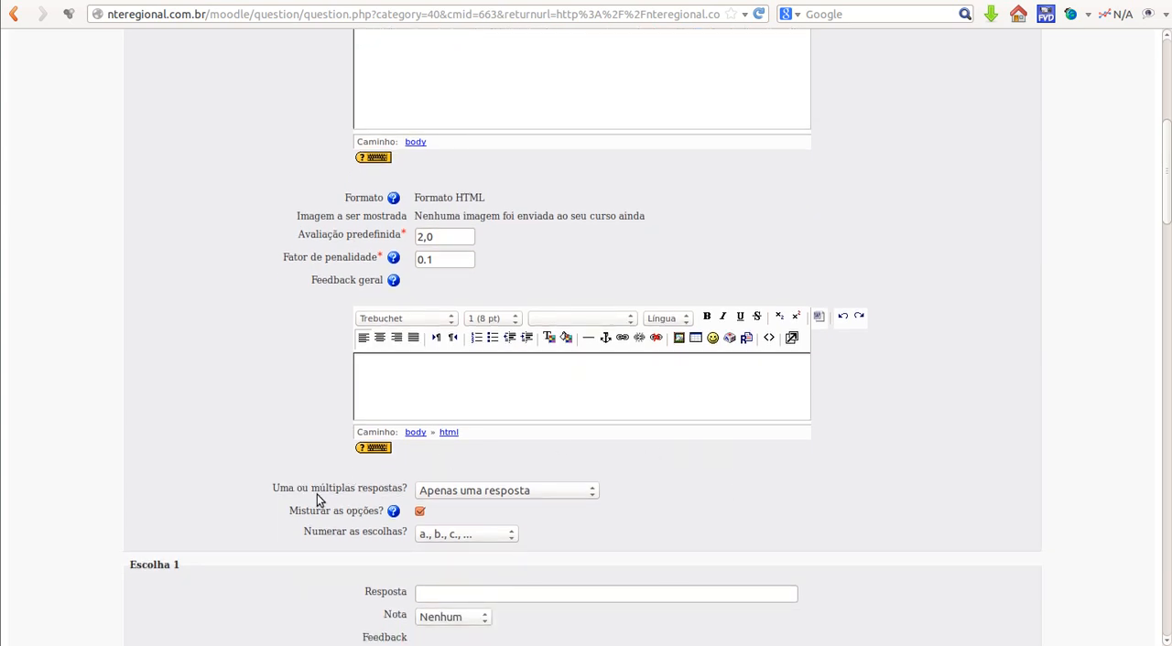
Step: Set the one-or-multiple-answers option to "Apenas uma resposta"
{"action": "left_click", "coordinate": [593, 495]}
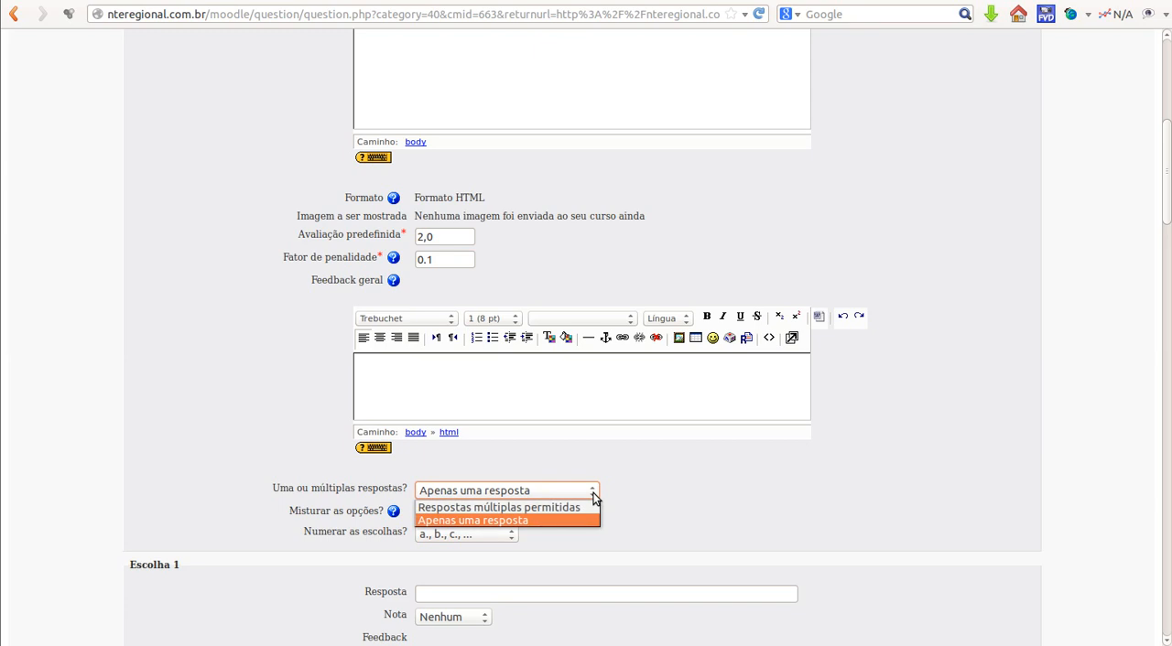
{"action": "left_click", "coordinate": [512, 529]}
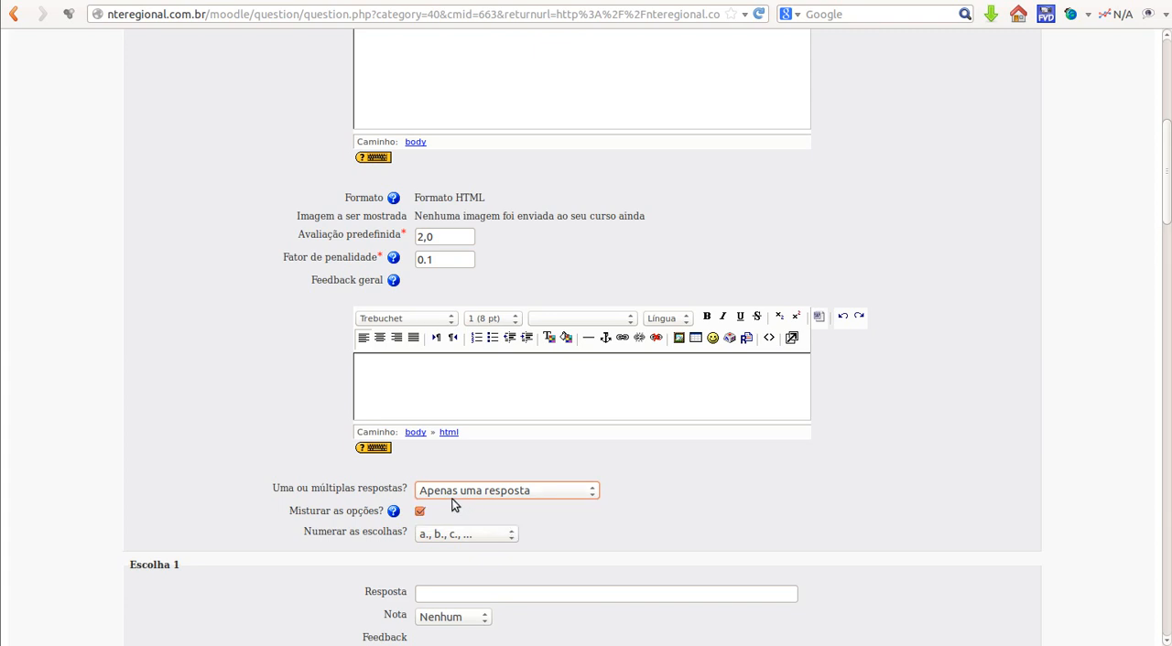
{"action": "left_click", "coordinate": [592, 496]}
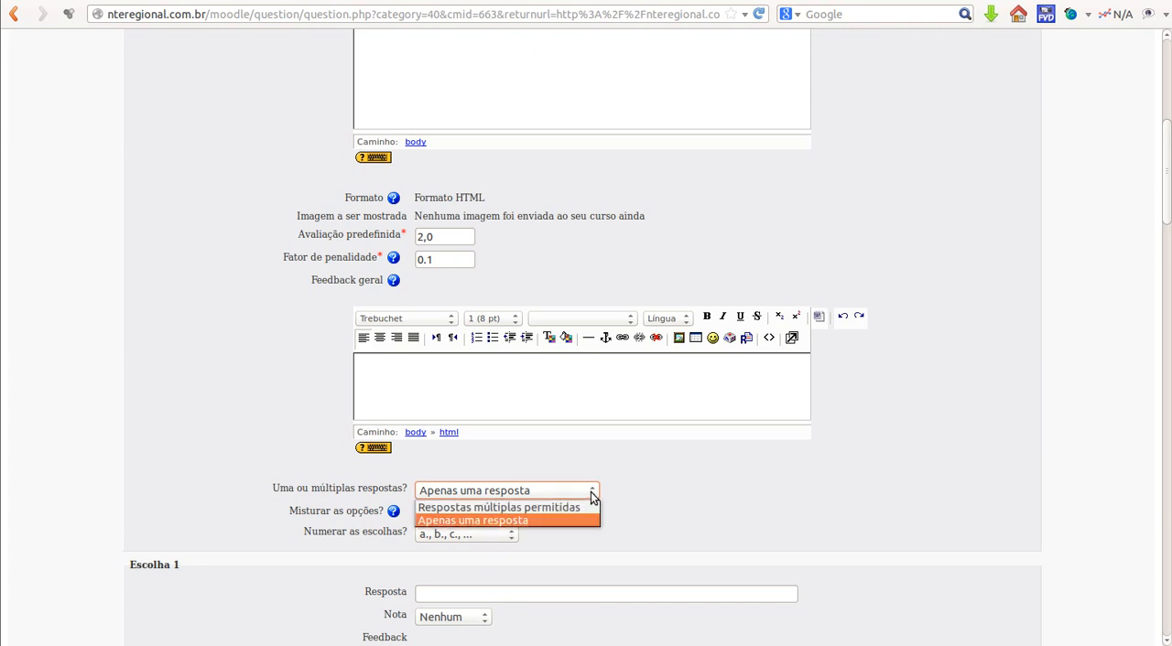
{"action": "left_click", "coordinate": [533, 520]}
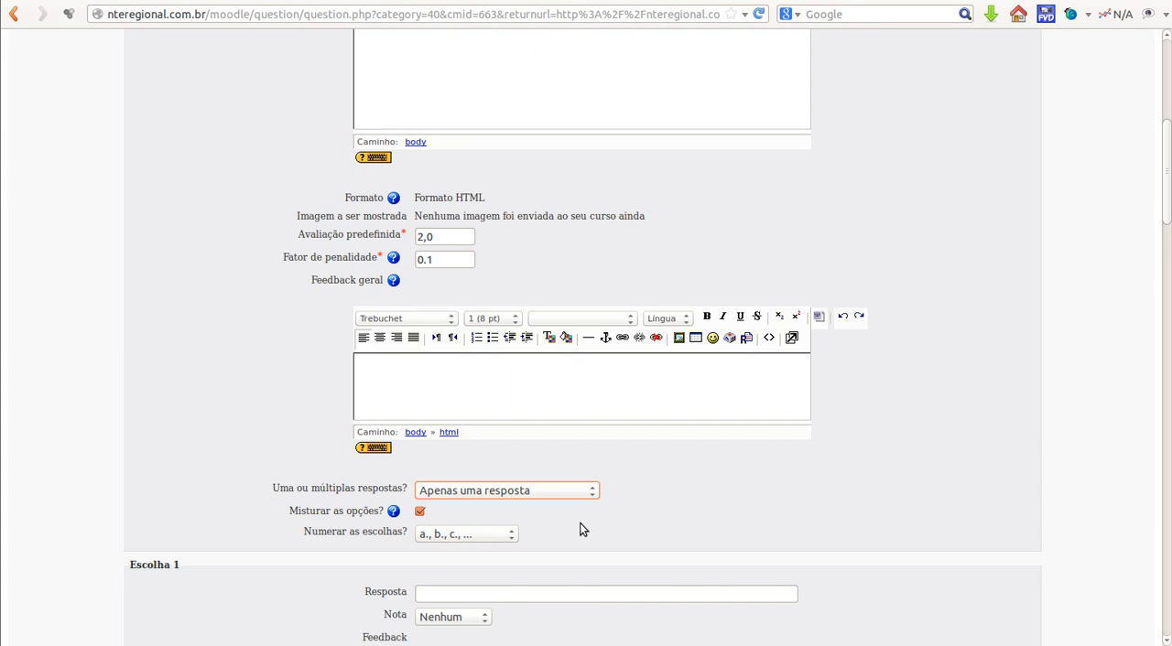
Step: Enter "Dourados" as the answer for Escolha 1
{"action": "scroll", "coordinate": [579, 530], "scroll_direction": "down", "scroll_amount": 1}
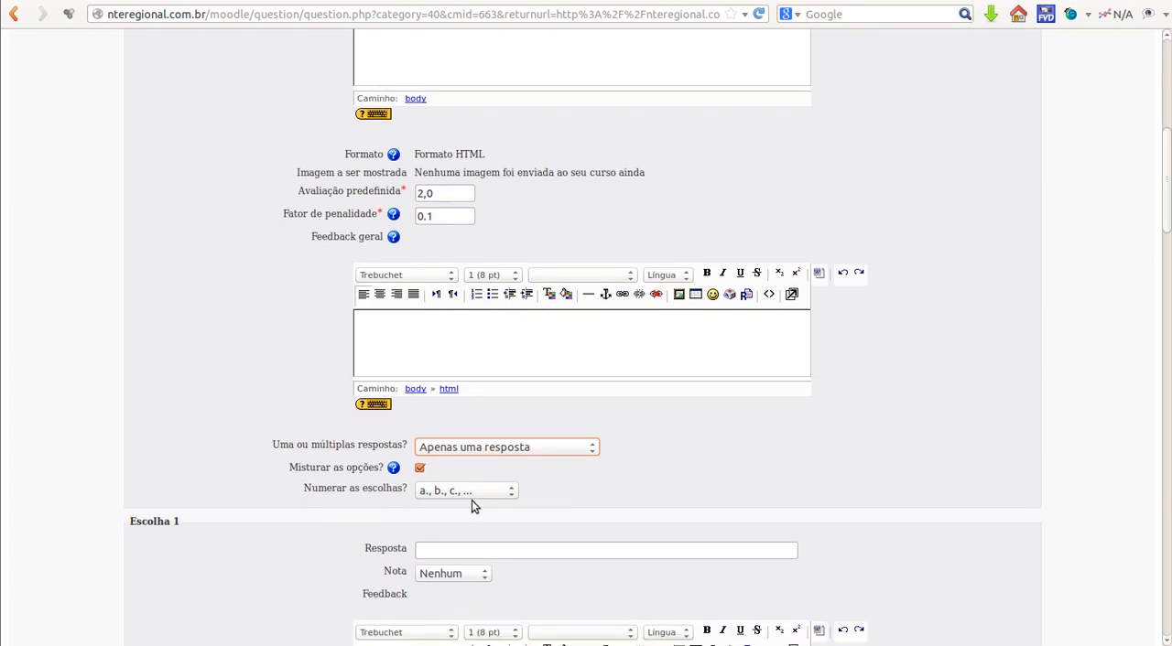
{"action": "scroll", "coordinate": [479, 489], "scroll_direction": "down", "scroll_amount": 1}
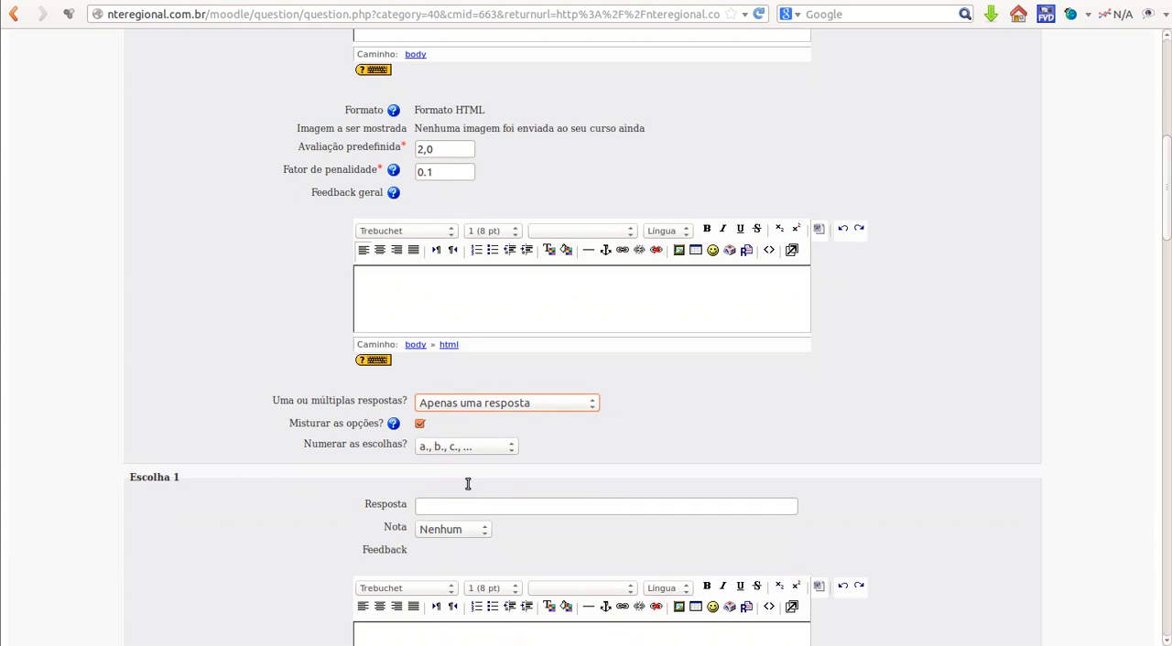
{"action": "scroll", "coordinate": [412, 485], "scroll_direction": "down", "scroll_amount": 2}
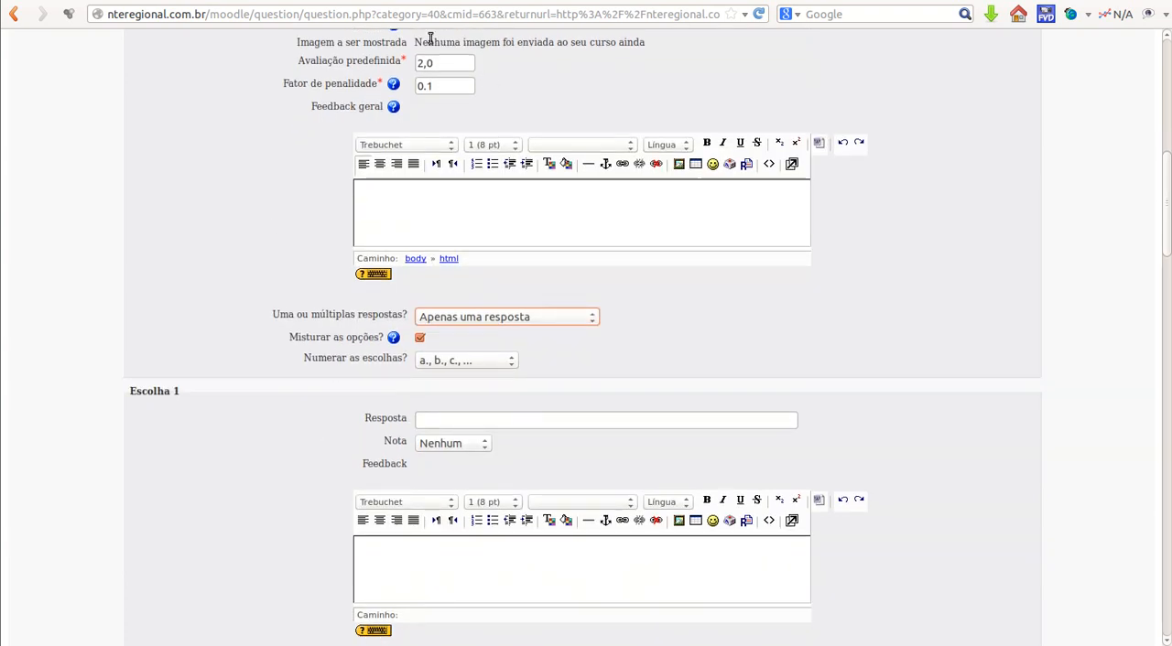
{"action": "scroll", "coordinate": [651, 335], "scroll_direction": "down", "scroll_amount": 2}
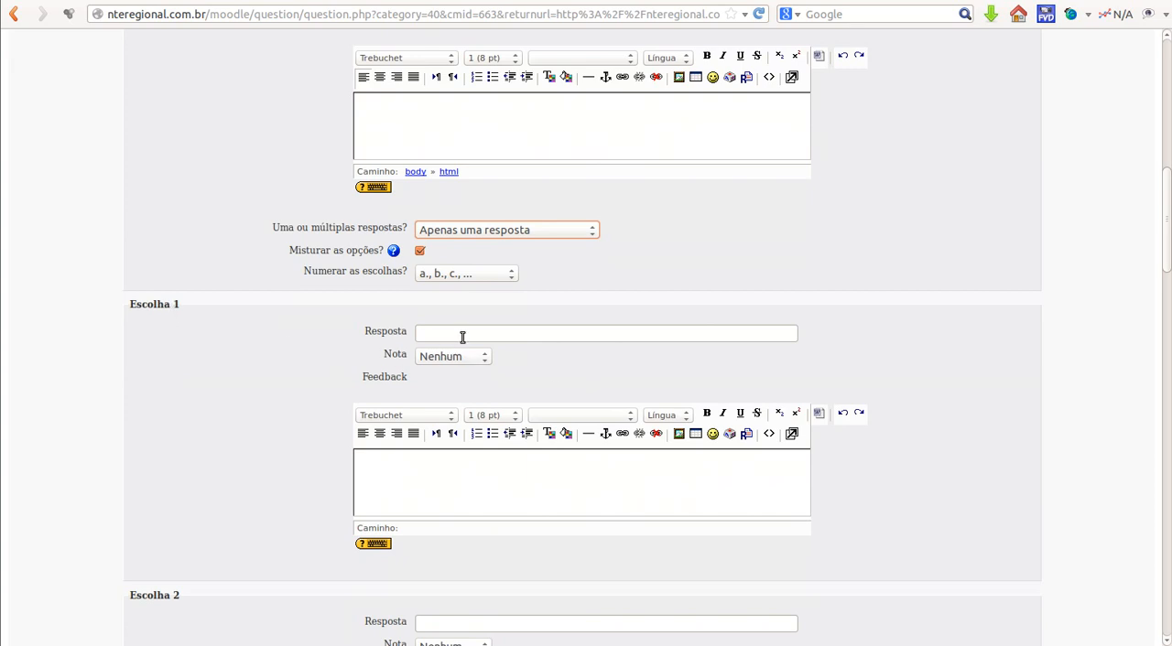
{"action": "left_click", "coordinate": [539, 331]}
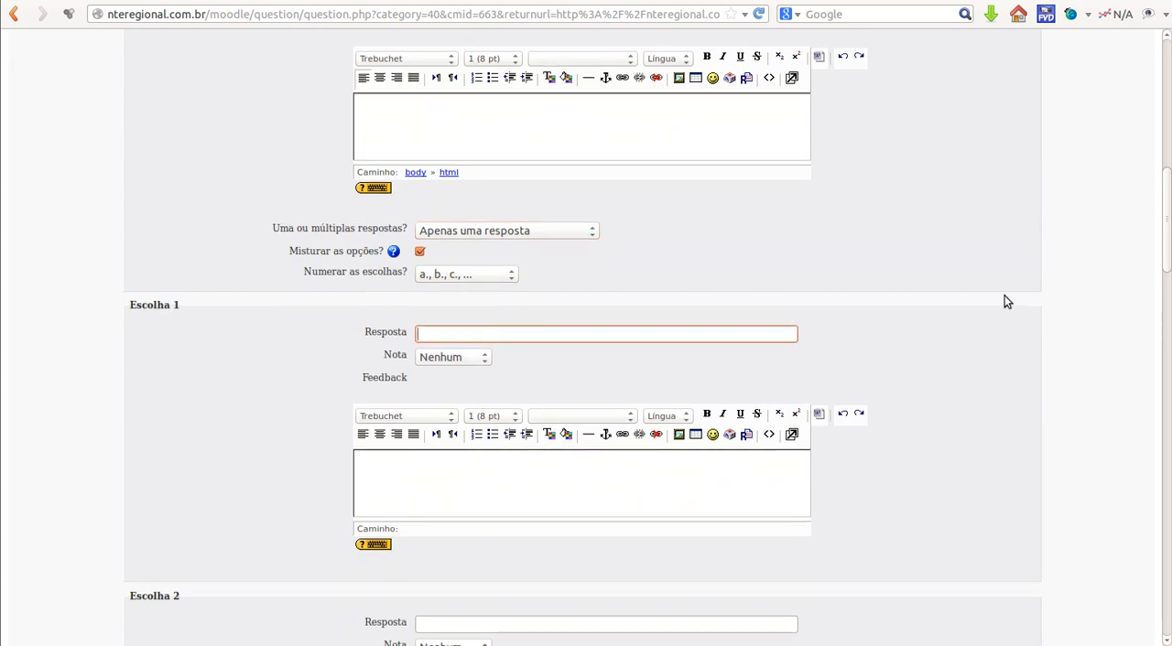
{"action": "scroll", "coordinate": [1004, 301], "scroll_direction": "up", "scroll_amount": 5}
{"action": "scroll", "coordinate": [999, 305], "scroll_direction": "up", "scroll_amount": 5}
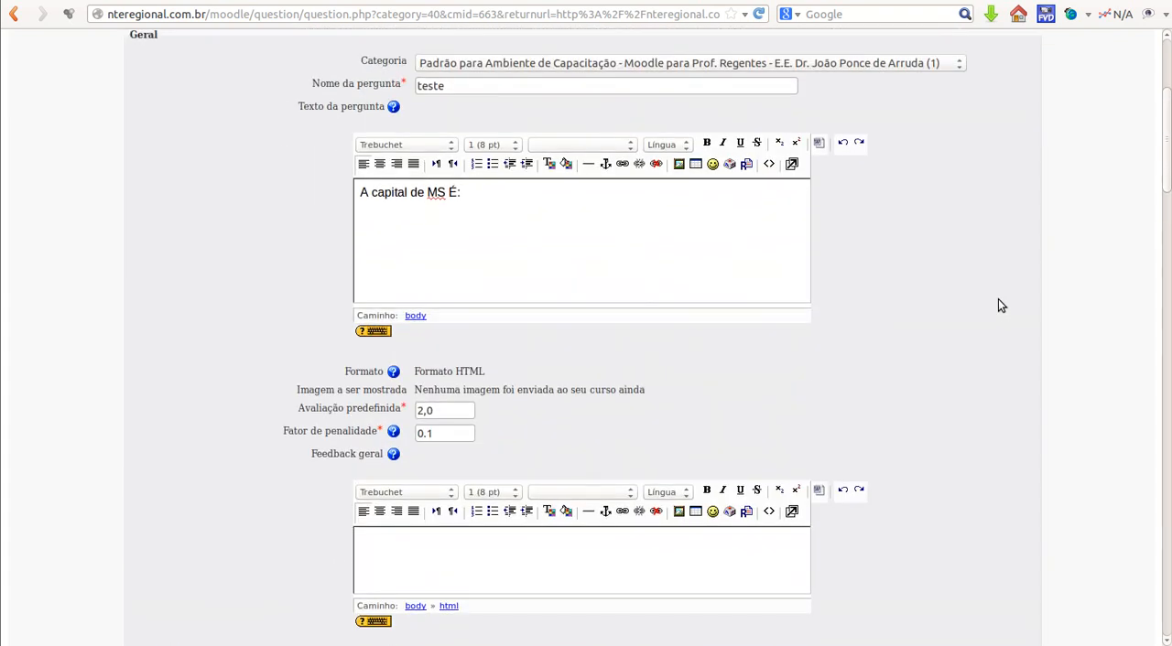
{"action": "scroll", "coordinate": [996, 303], "scroll_direction": "down", "scroll_amount": 6}
{"action": "left_click", "coordinate": [518, 509]}
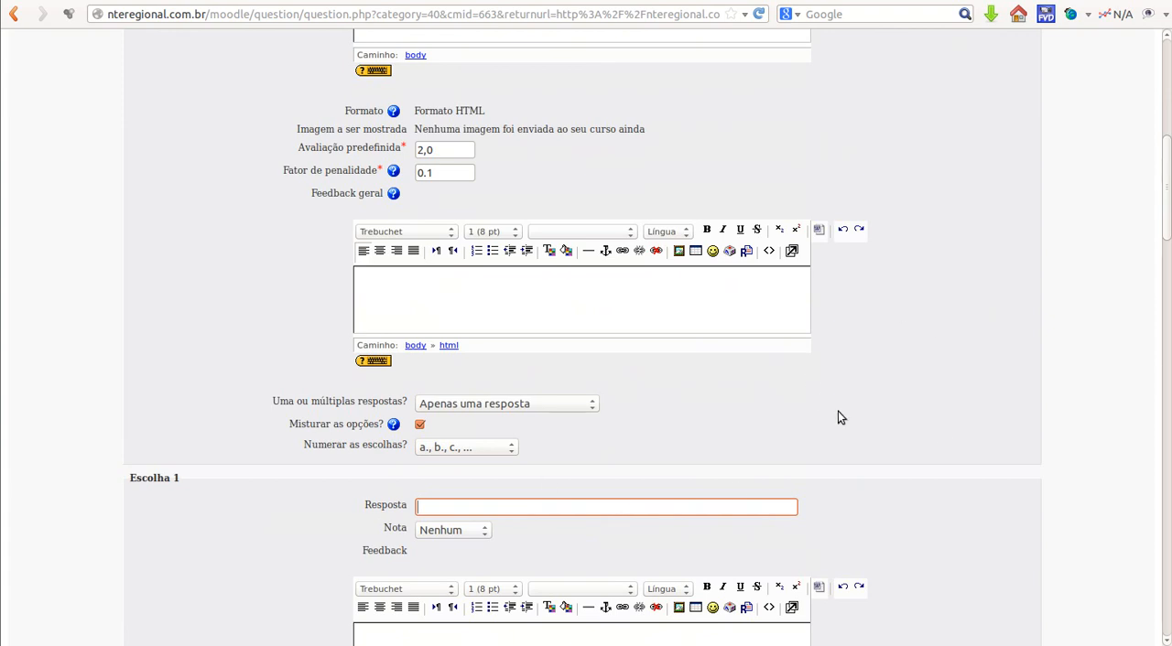
{"action": "scroll", "coordinate": [875, 471], "scroll_direction": "down", "scroll_amount": 1}
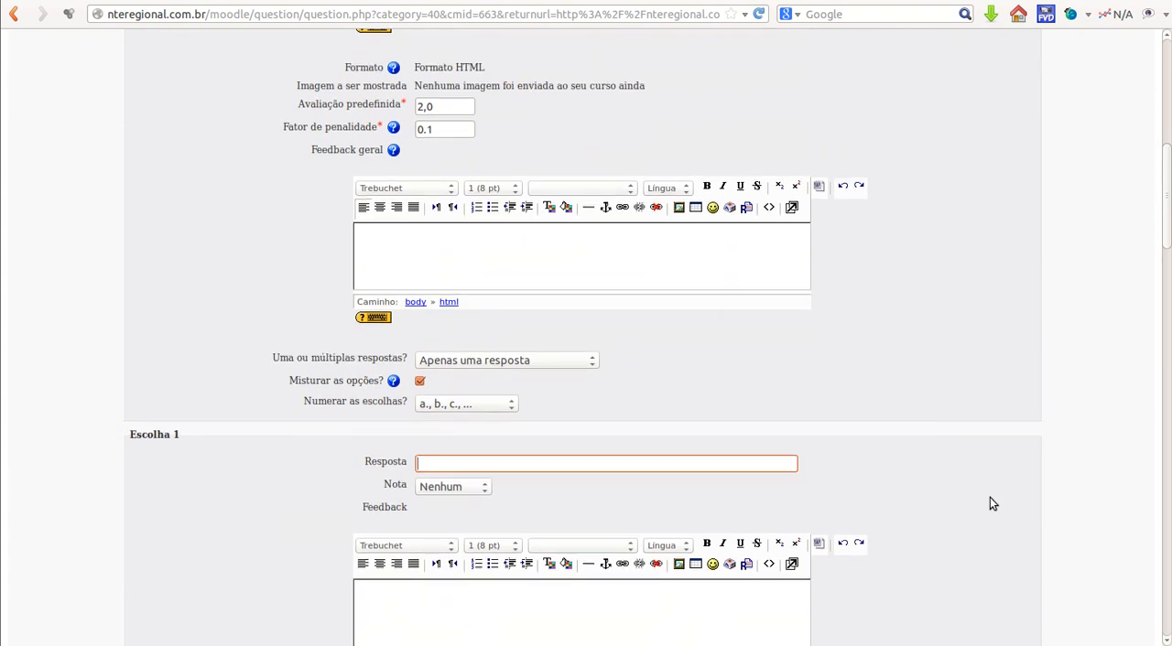
{"action": "type", "text": "Dourados"}
{"action": "scroll", "coordinate": [560, 499], "scroll_direction": "down", "scroll_amount": 3}
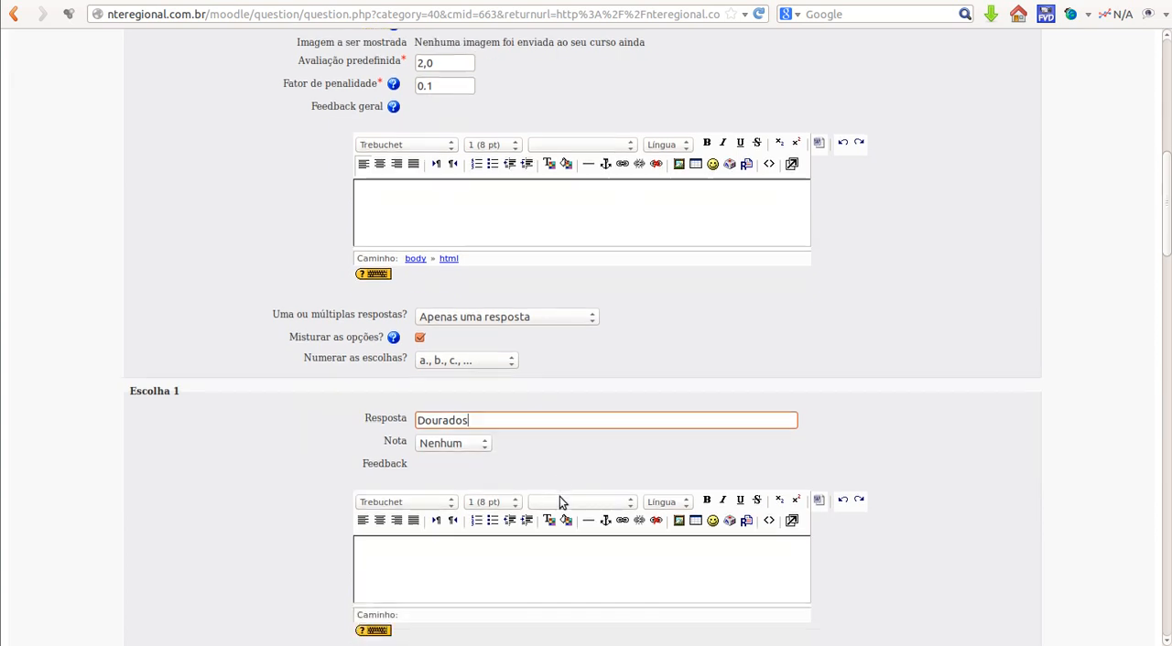
{"action": "scroll", "coordinate": [560, 497], "scroll_direction": "down", "scroll_amount": 3}
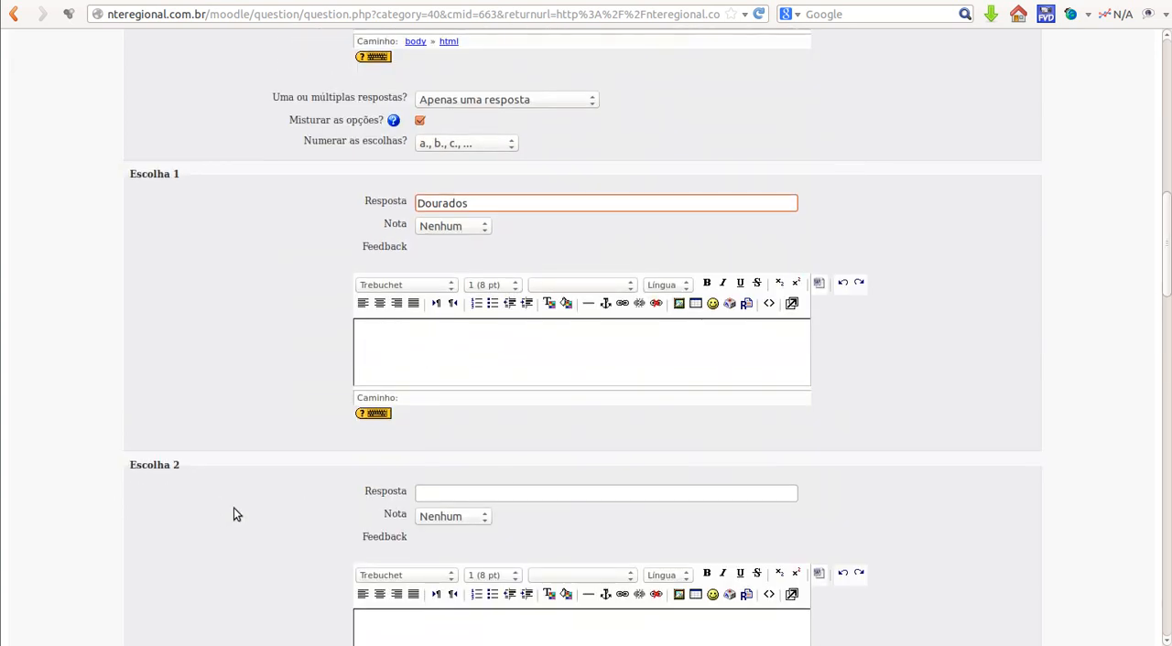
Step: Enter "Campo Grande" as the answer for Escolha 2 and set its grade (Nota) to 100 %
{"action": "left_click", "coordinate": [487, 494]}
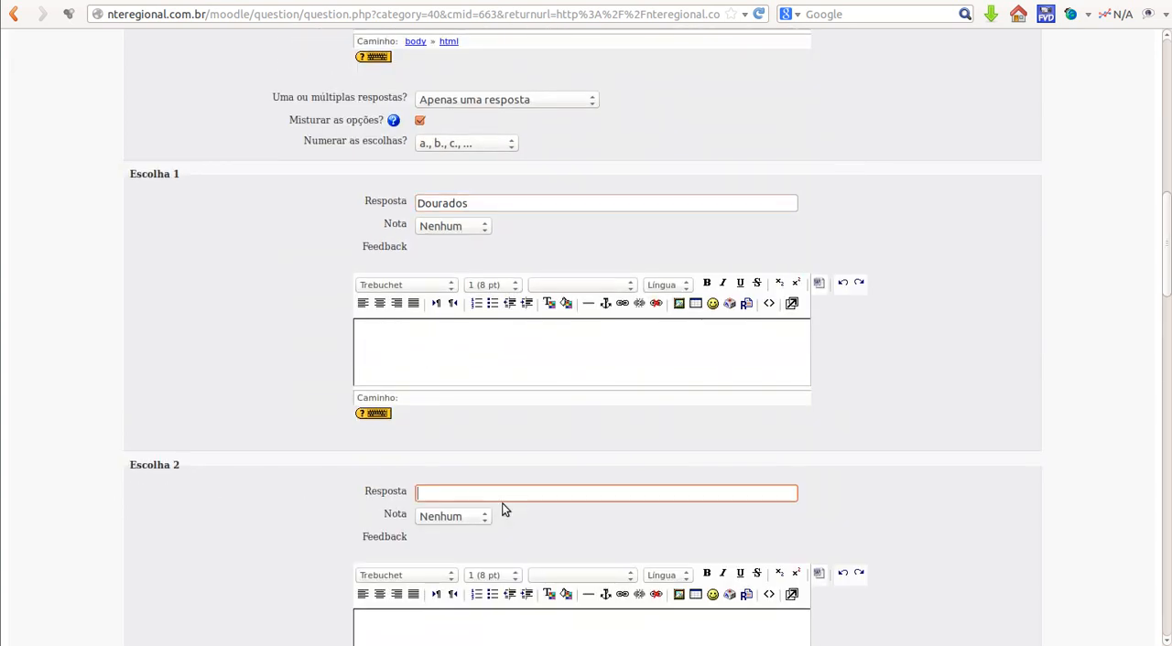
{"action": "type", "text": "Campo Grande"}
{"action": "left_click", "coordinate": [482, 519]}
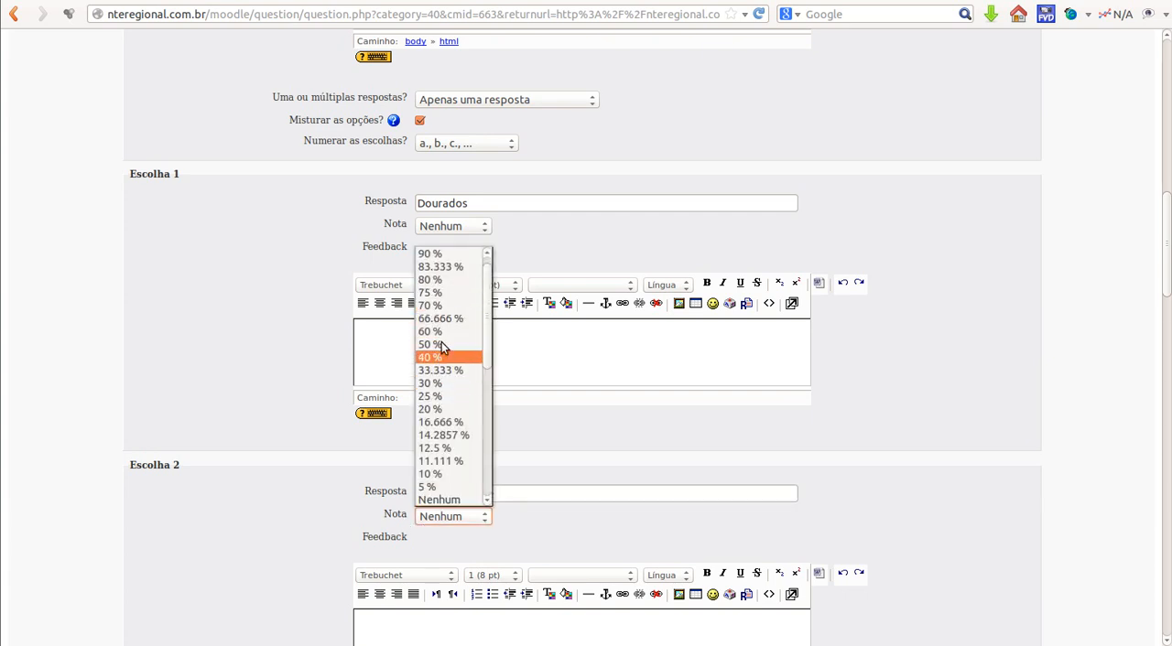
{"action": "scroll", "coordinate": [486, 326], "scroll_direction": "up", "scroll_amount": 1}
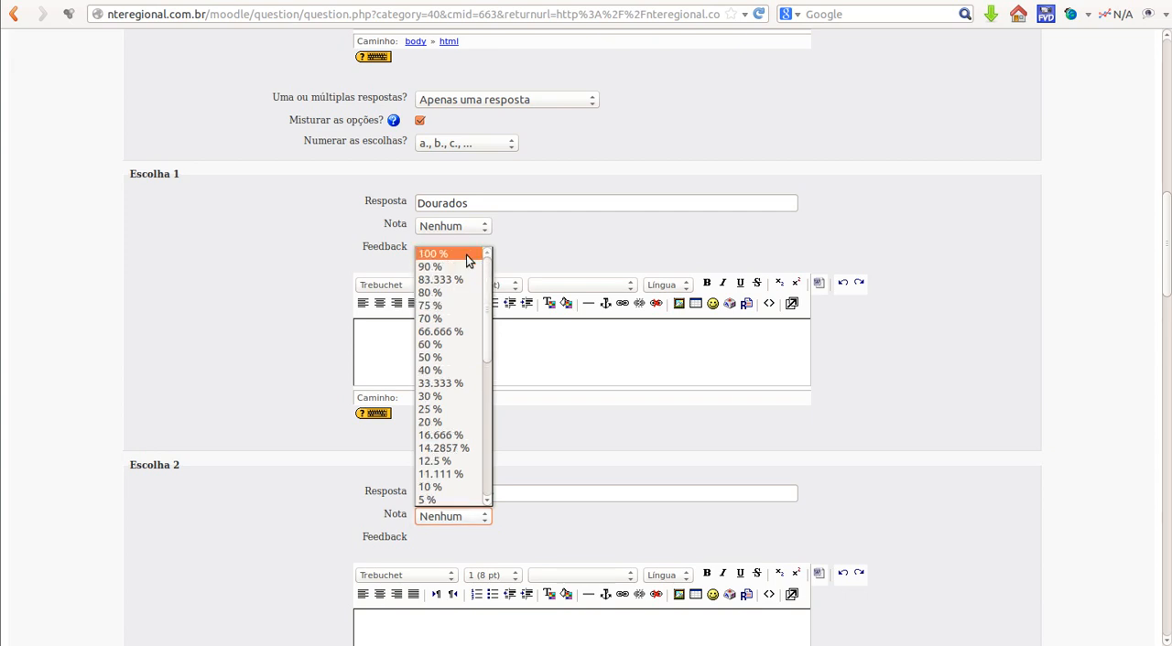
{"action": "left_click", "coordinate": [466, 255]}
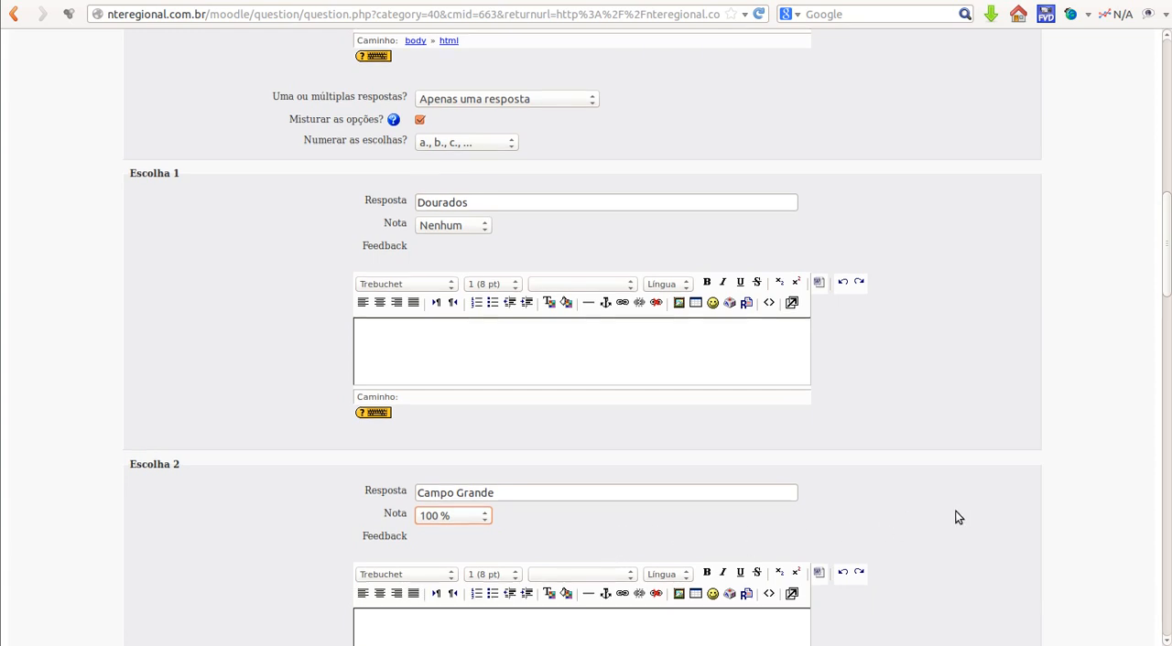
Step: Enter "Três Lagoas" as the answer for Escolha 3
{"action": "scroll", "coordinate": [955, 517], "scroll_direction": "down", "scroll_amount": 2}
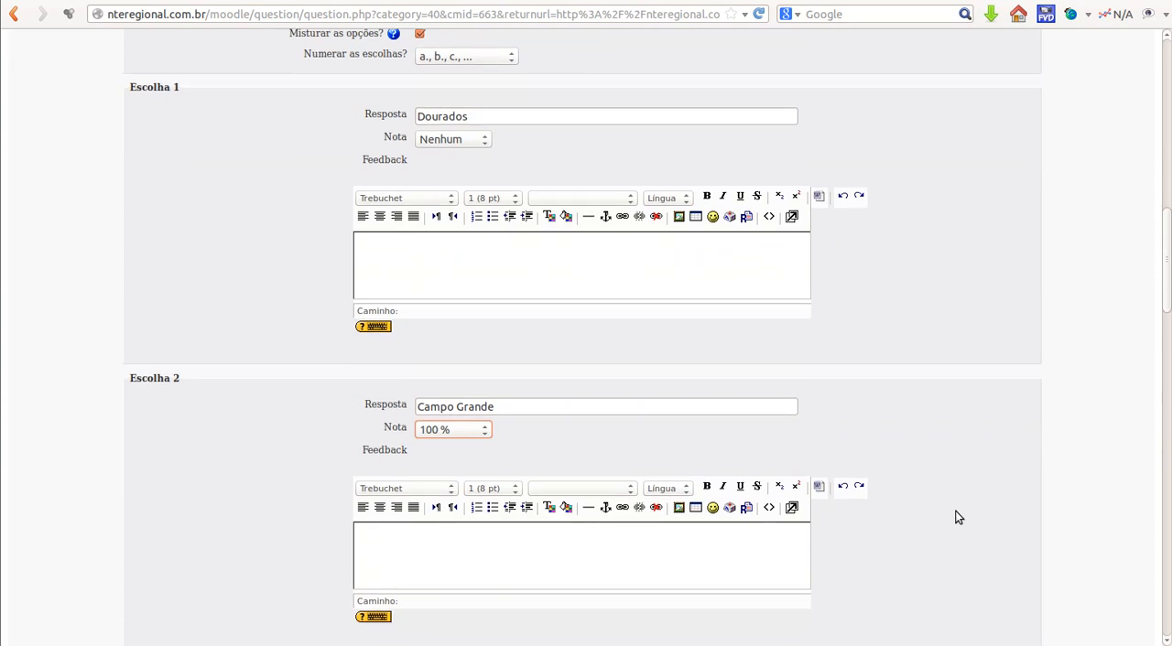
{"action": "scroll", "coordinate": [955, 517], "scroll_direction": "down", "scroll_amount": 2}
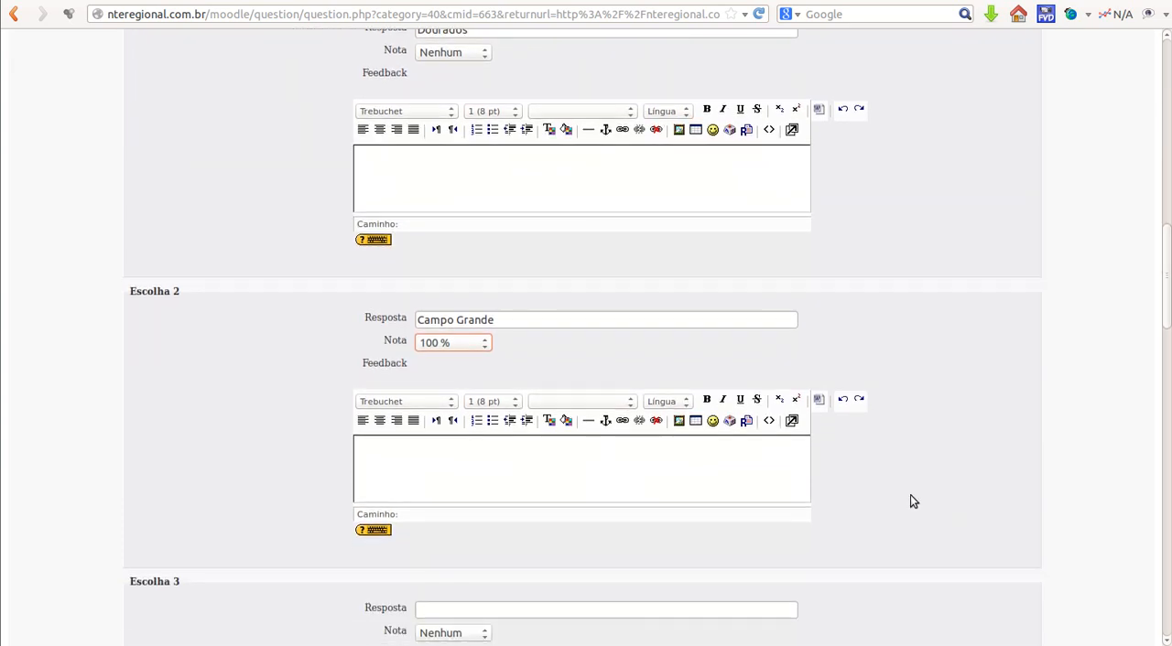
{"action": "scroll", "coordinate": [911, 500], "scroll_direction": "down", "scroll_amount": 3}
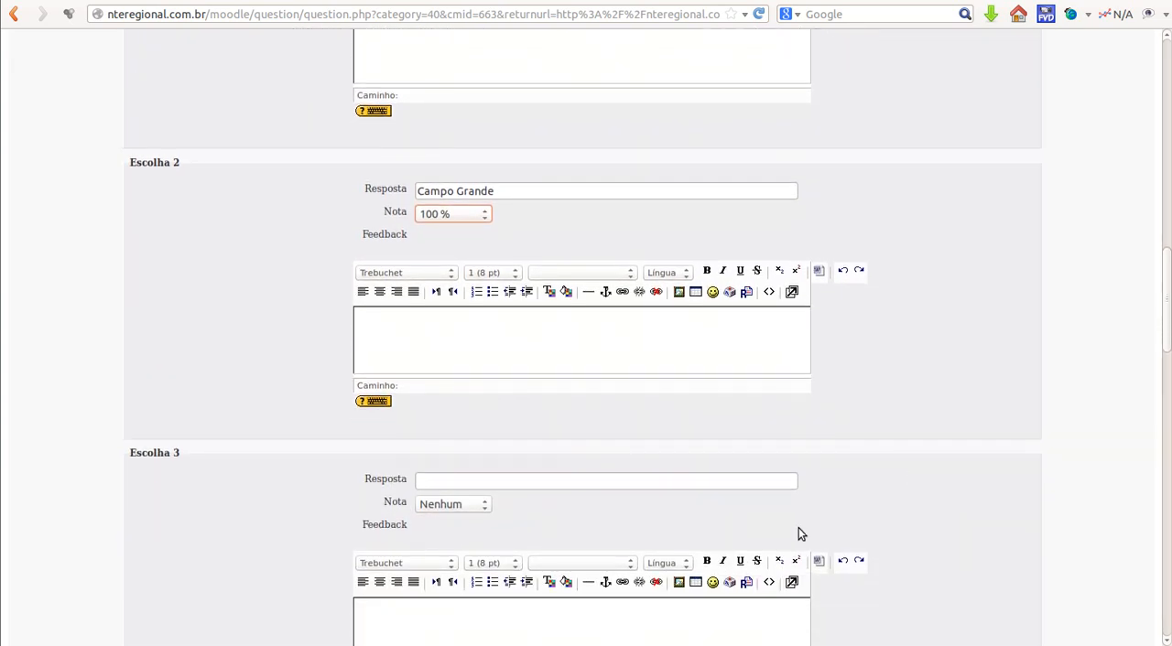
{"action": "left_click", "coordinate": [589, 478]}
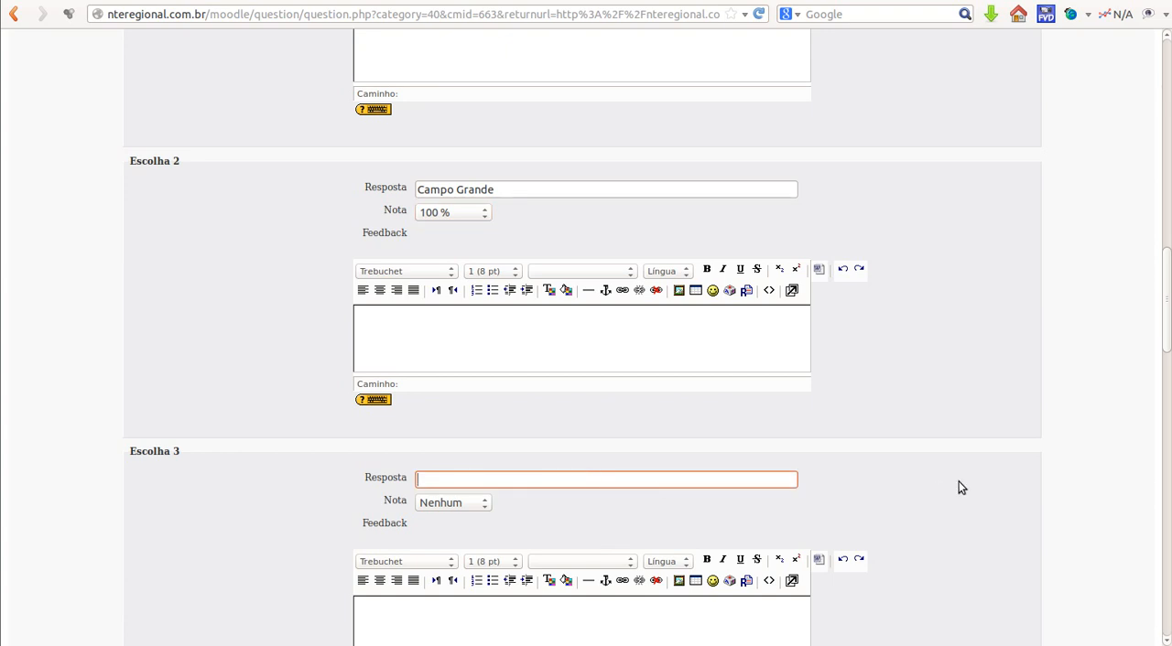
{"action": "type", "text": "Tr"}
{"action": "type", "text": "ês Lagoas"}
Step: Review the one-or-multiple-answers options and the grade options of Escolha 1 and Escolha 2 without changing them
{"action": "scroll", "coordinate": [228, 355], "scroll_direction": "up", "scroll_amount": 3}
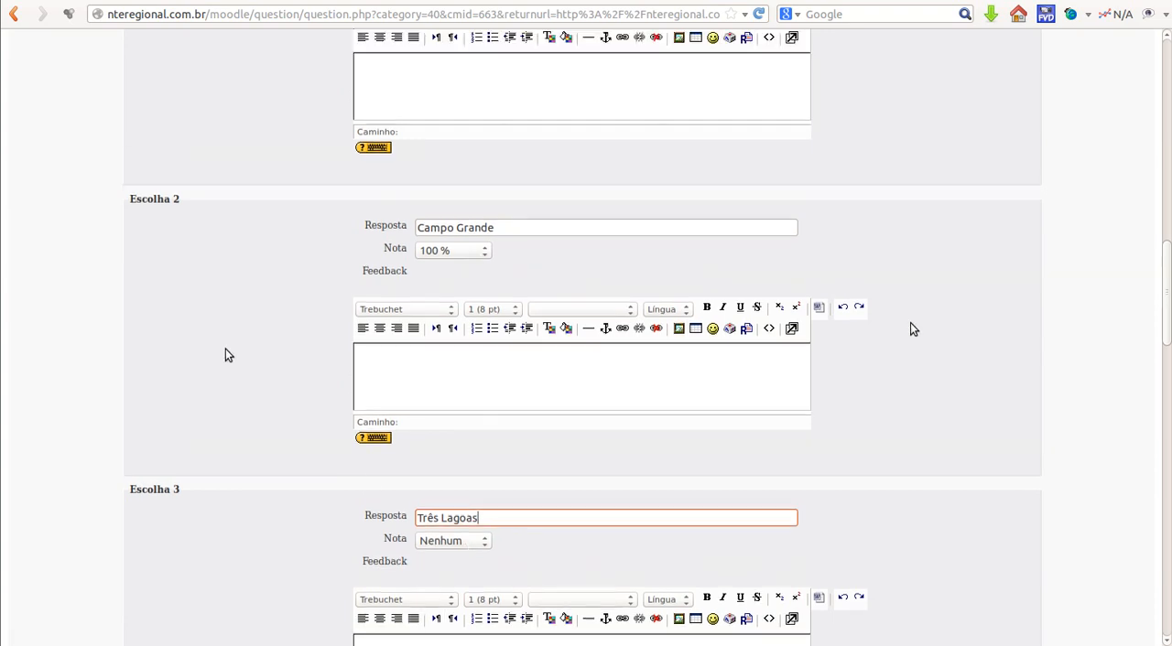
{"action": "scroll", "coordinate": [228, 355], "scroll_direction": "up", "scroll_amount": 1}
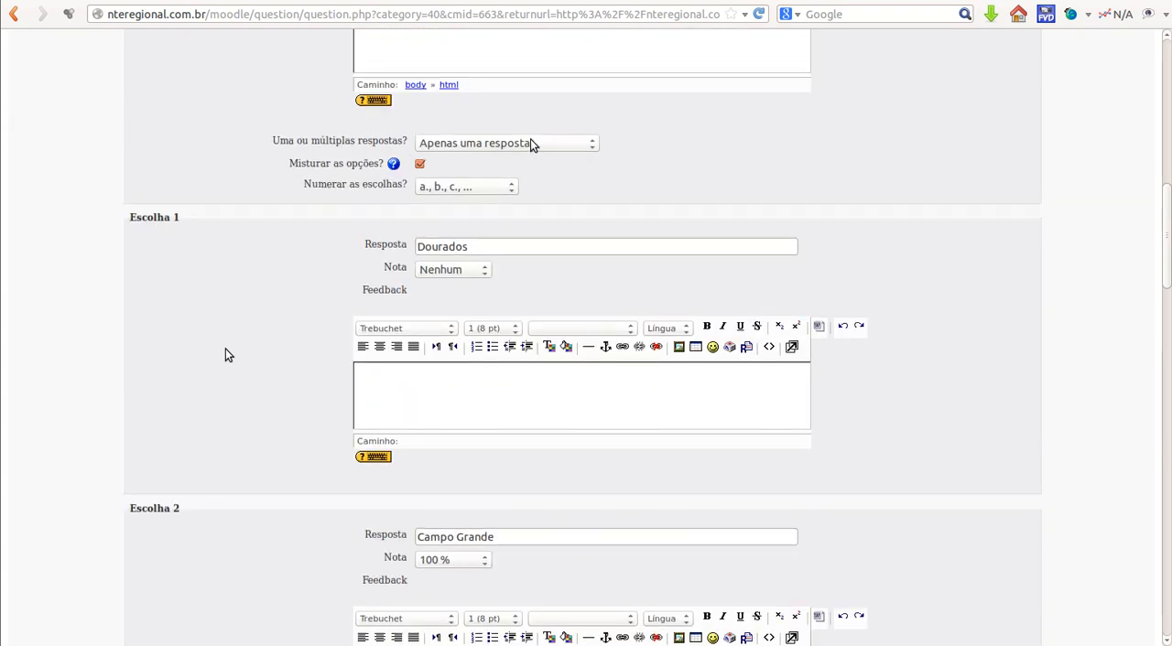
{"action": "left_click", "coordinate": [590, 146]}
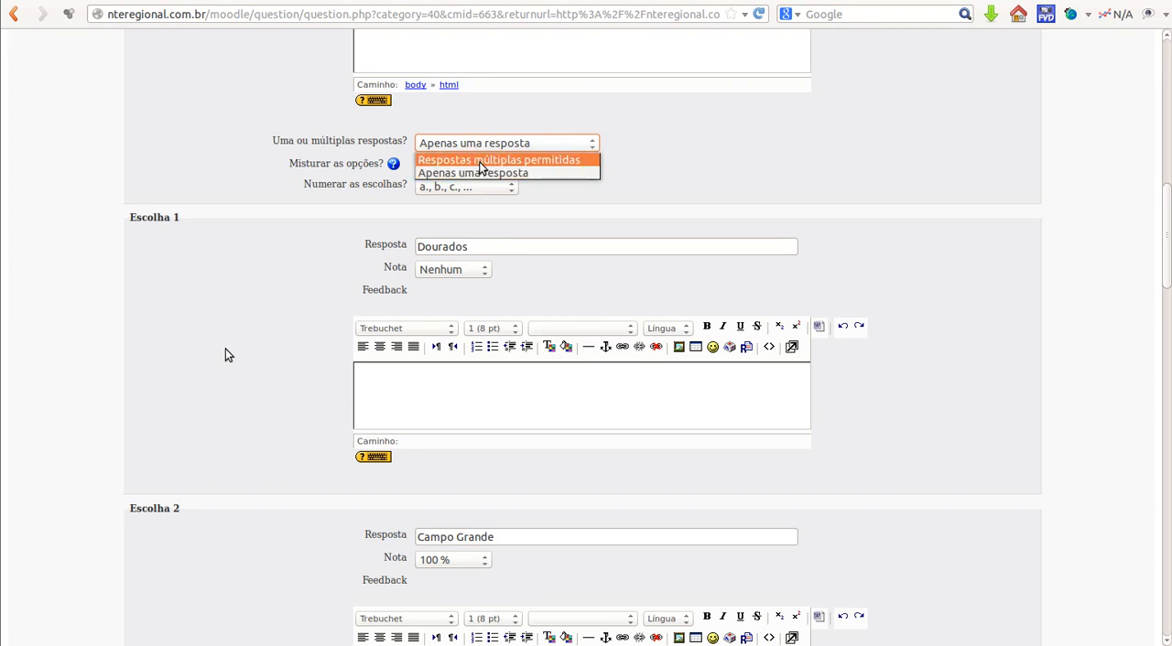
{"action": "left_click", "coordinate": [987, 404]}
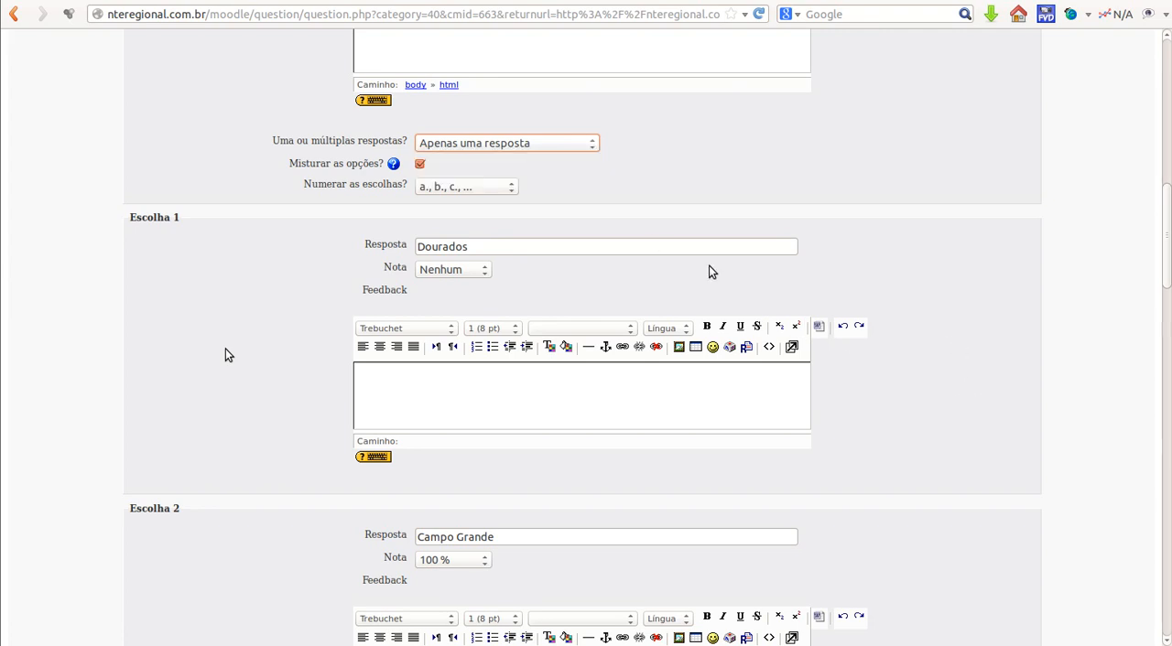
{"action": "scroll", "coordinate": [709, 272], "scroll_direction": "down", "scroll_amount": 1}
{"action": "scroll", "coordinate": [709, 272], "scroll_direction": "down", "scroll_amount": 1}
{"action": "scroll", "coordinate": [449, 411], "scroll_direction": "down", "scroll_amount": 2}
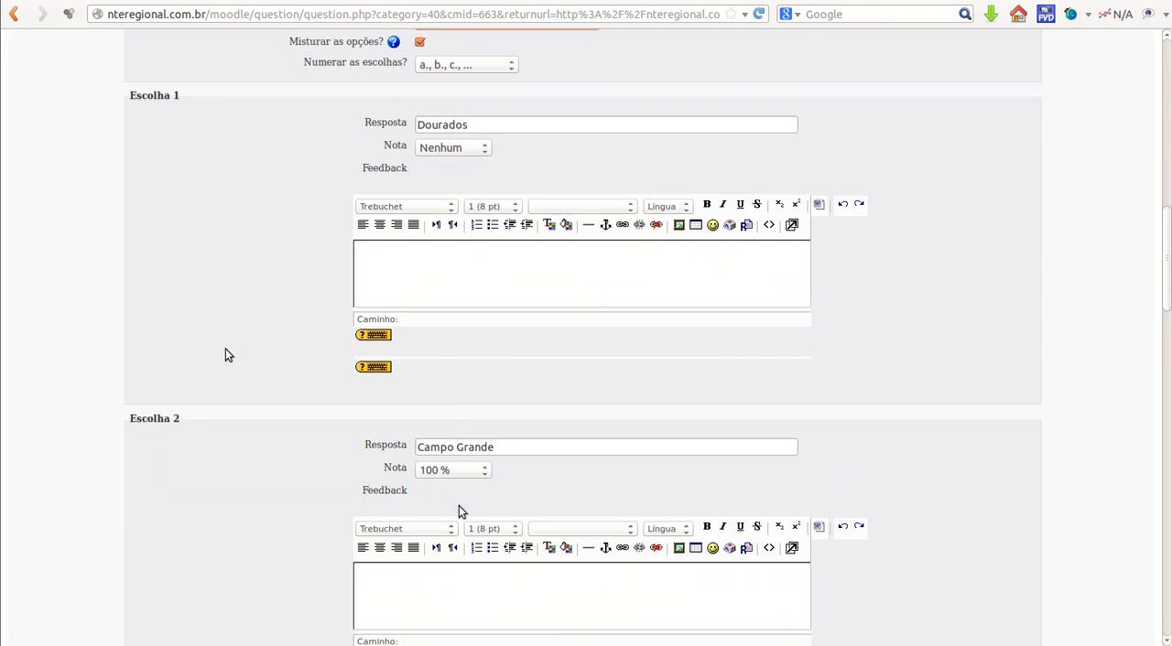
{"action": "scroll", "coordinate": [467, 511], "scroll_direction": "down", "scroll_amount": 2}
{"action": "scroll", "coordinate": [468, 510], "scroll_direction": "up", "scroll_amount": 2}
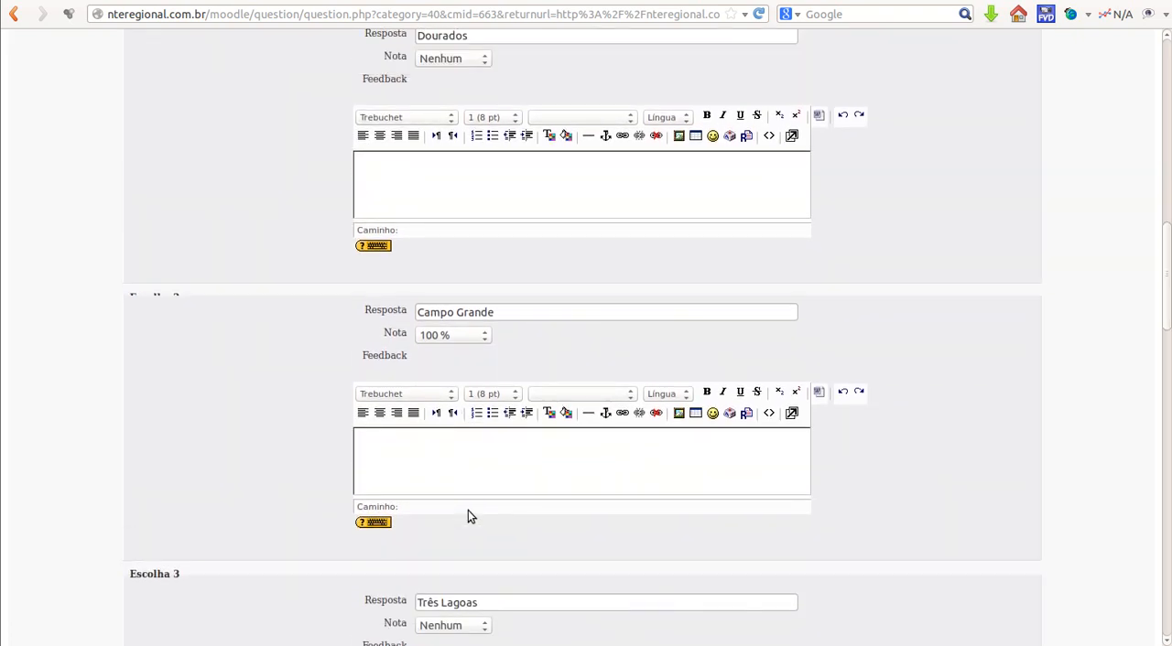
{"action": "scroll", "coordinate": [468, 510], "scroll_direction": "down", "scroll_amount": 2}
{"action": "scroll", "coordinate": [467, 510], "scroll_direction": "up", "scroll_amount": 2}
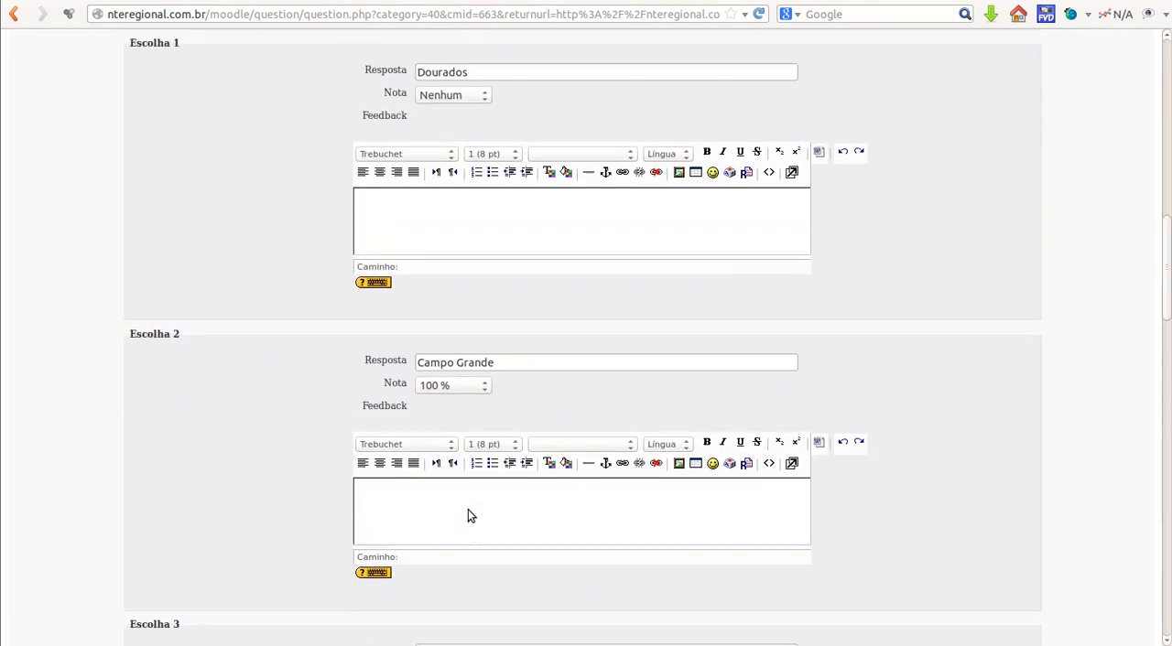
{"action": "left_click", "coordinate": [481, 102]}
{"action": "left_click", "coordinate": [481, 100]}
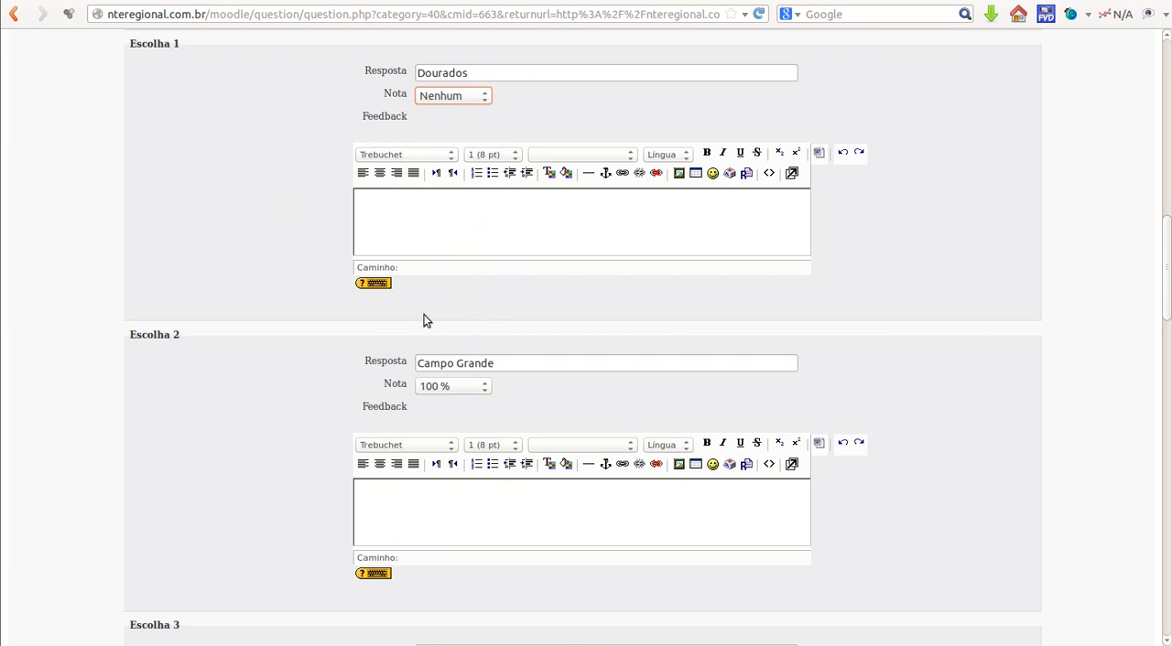
{"action": "left_click", "coordinate": [484, 389]}
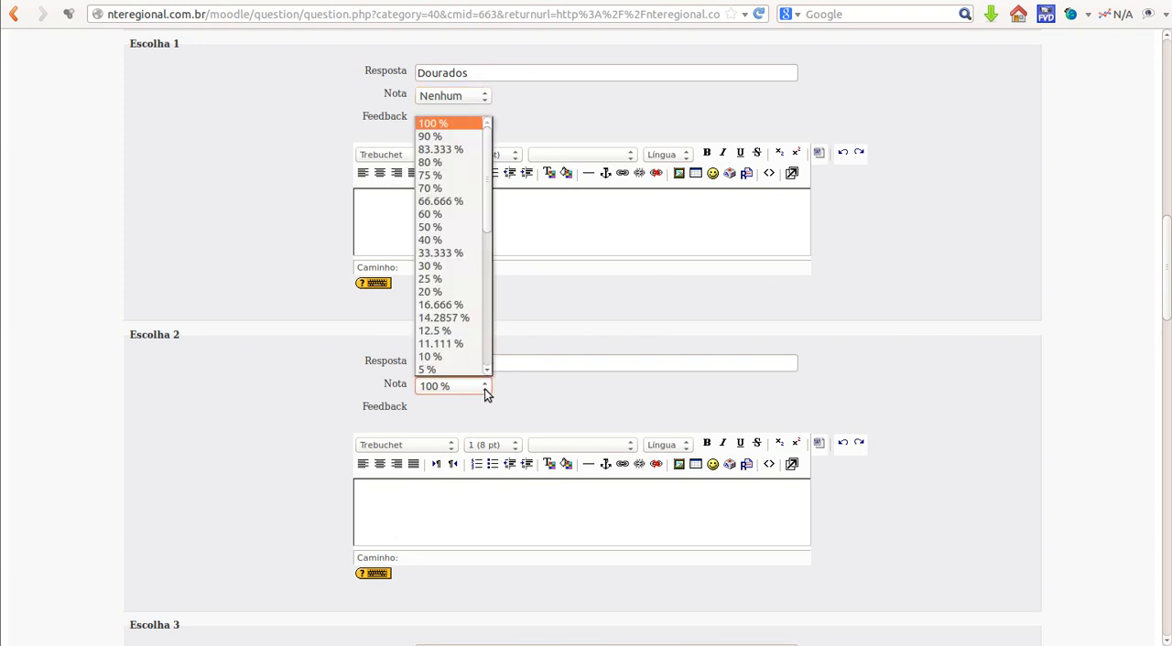
{"action": "left_click", "coordinate": [484, 390]}
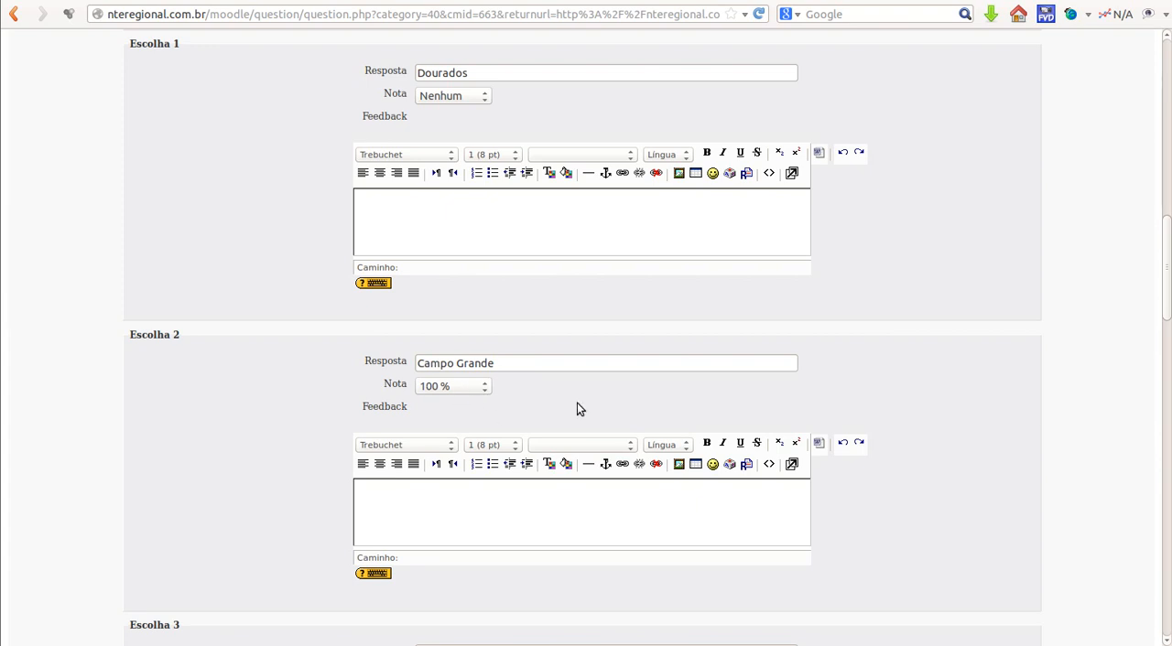
Step: Save the multiple-choice question, leaving Escolha 4, Escolha 5 and the feedback fields blank
{"action": "scroll", "coordinate": [576, 409], "scroll_direction": "down", "scroll_amount": 3}
{"action": "scroll", "coordinate": [577, 408], "scroll_direction": "down", "scroll_amount": 9}
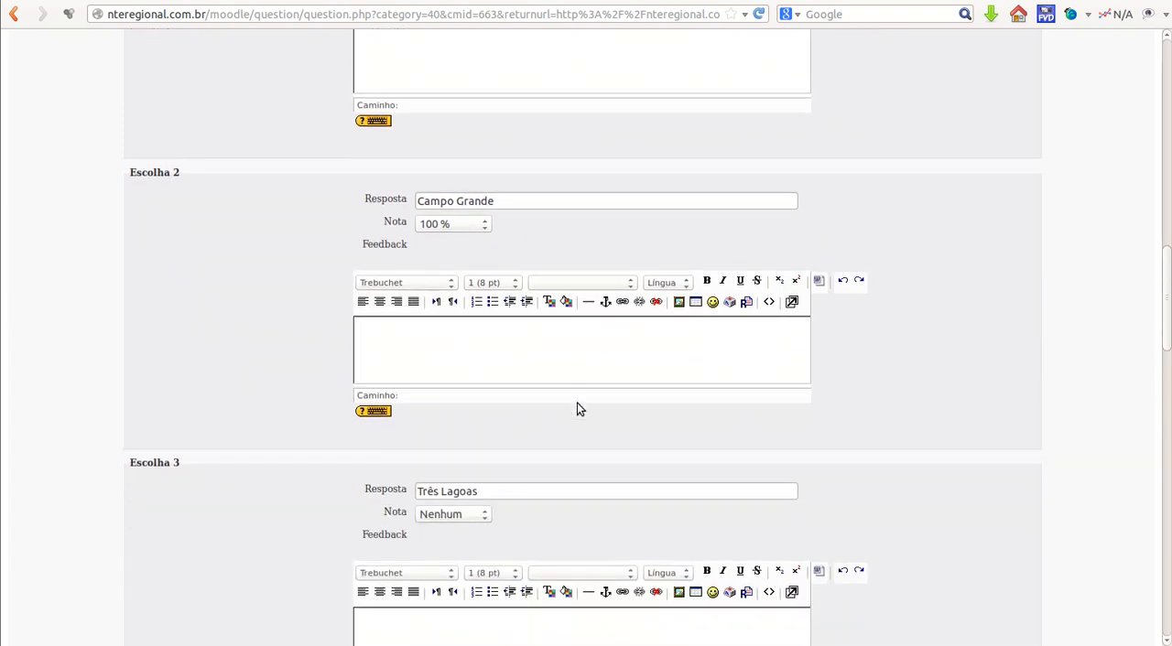
{"action": "scroll", "coordinate": [577, 408], "scroll_direction": "down", "scroll_amount": 11}
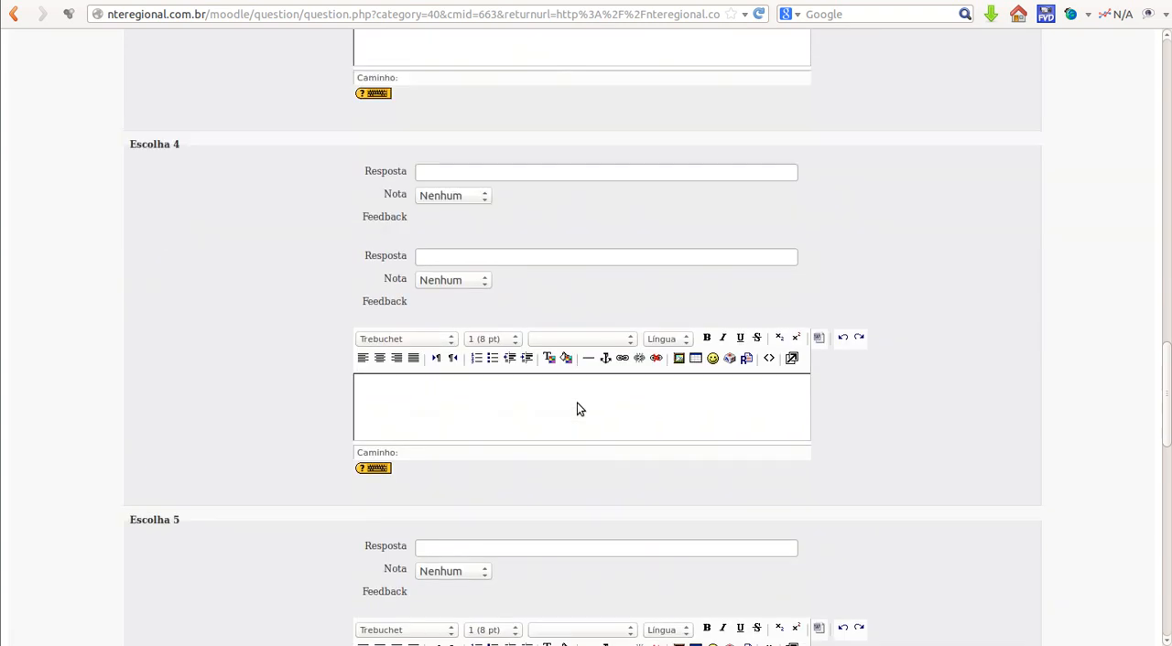
{"action": "scroll", "coordinate": [577, 409], "scroll_direction": "down", "scroll_amount": 12}
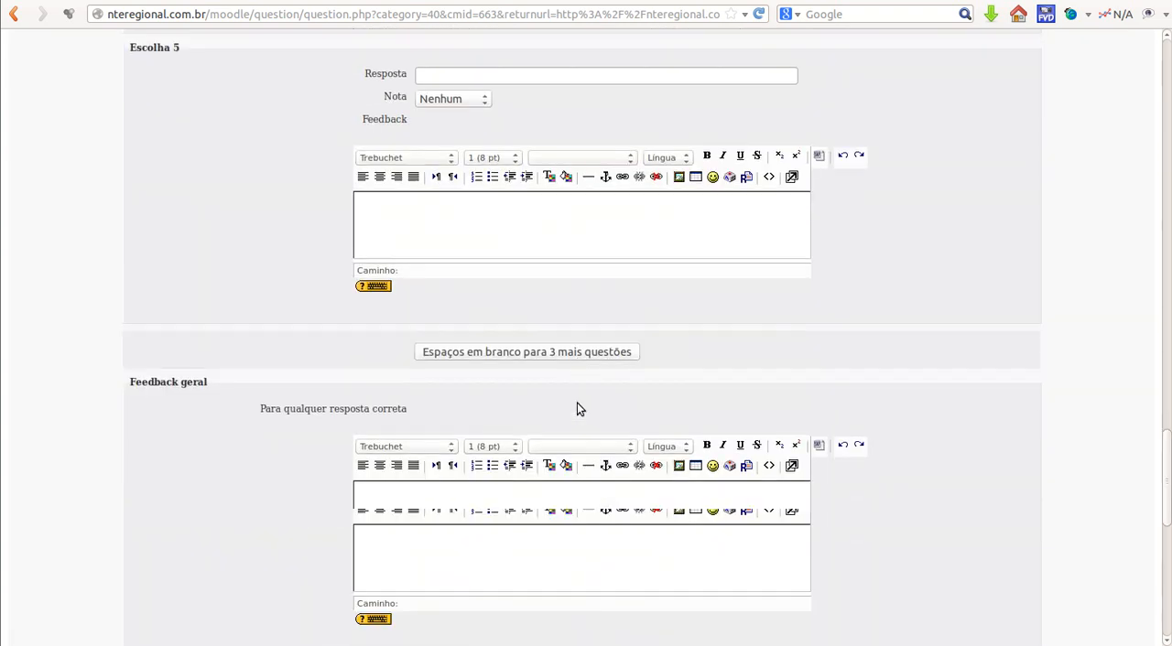
{"action": "scroll", "coordinate": [577, 409], "scroll_direction": "down", "scroll_amount": 4}
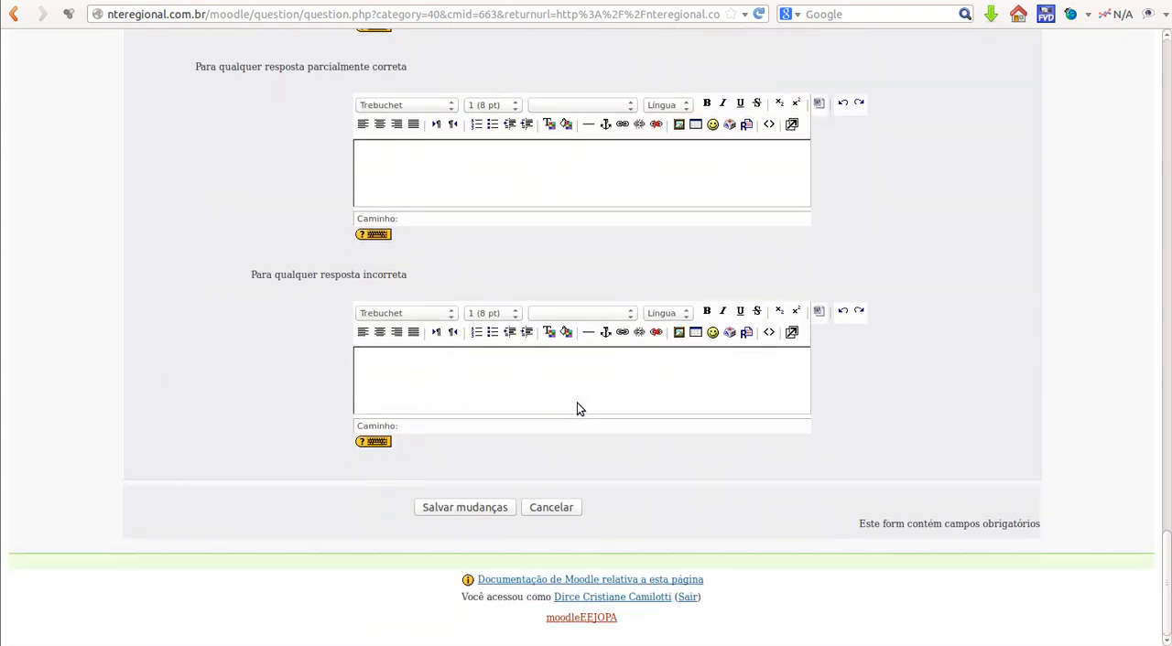
{"action": "left_click", "coordinate": [461, 508]}
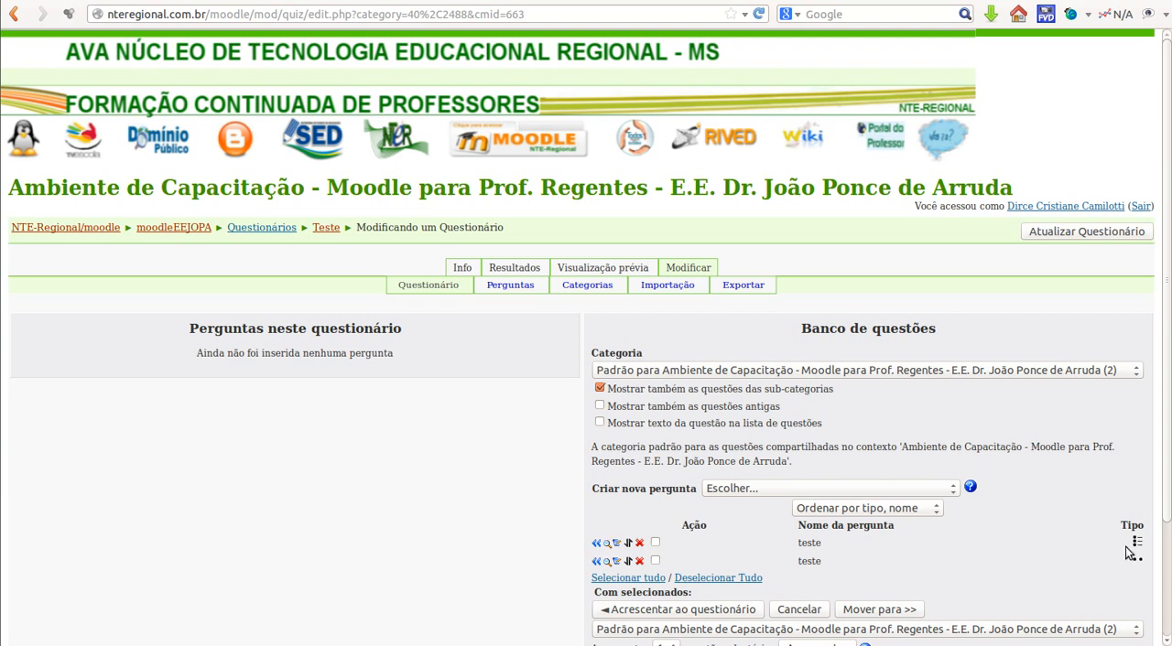
Step: Reopen the multiple-choice question "teste" for editing, review its text, grade and answer choices, and return to the question bank
{"action": "left_click", "coordinate": [616, 547]}
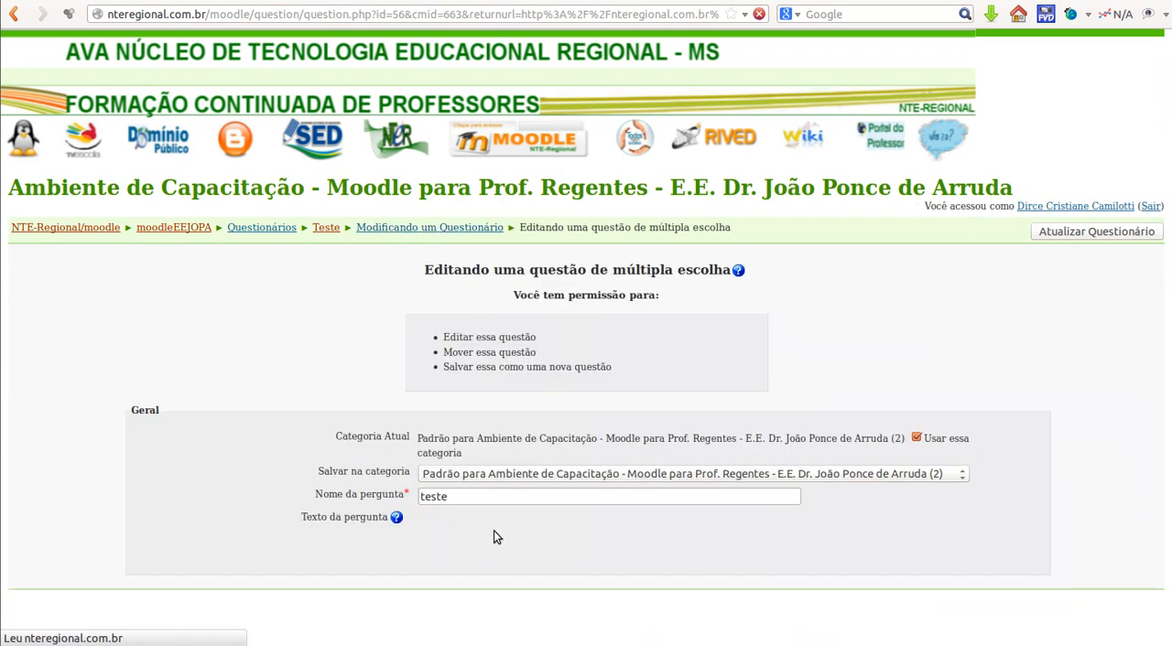
{"action": "scroll", "coordinate": [691, 400], "scroll_direction": "down", "scroll_amount": 10}
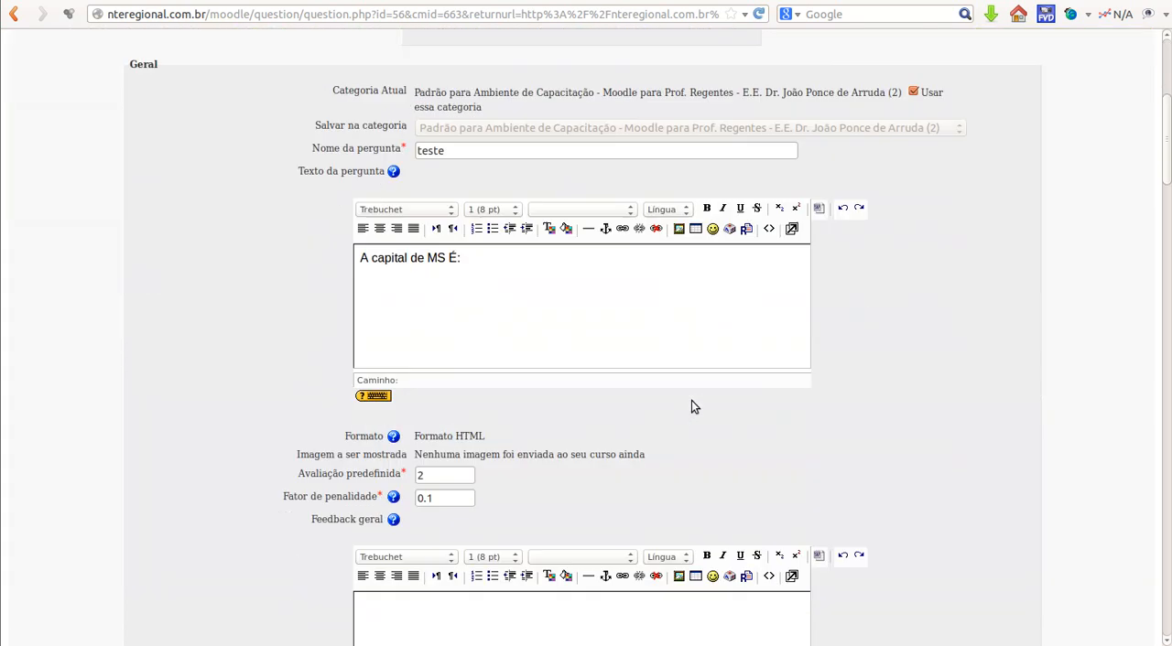
{"action": "scroll", "coordinate": [692, 401], "scroll_direction": "down", "scroll_amount": 4}
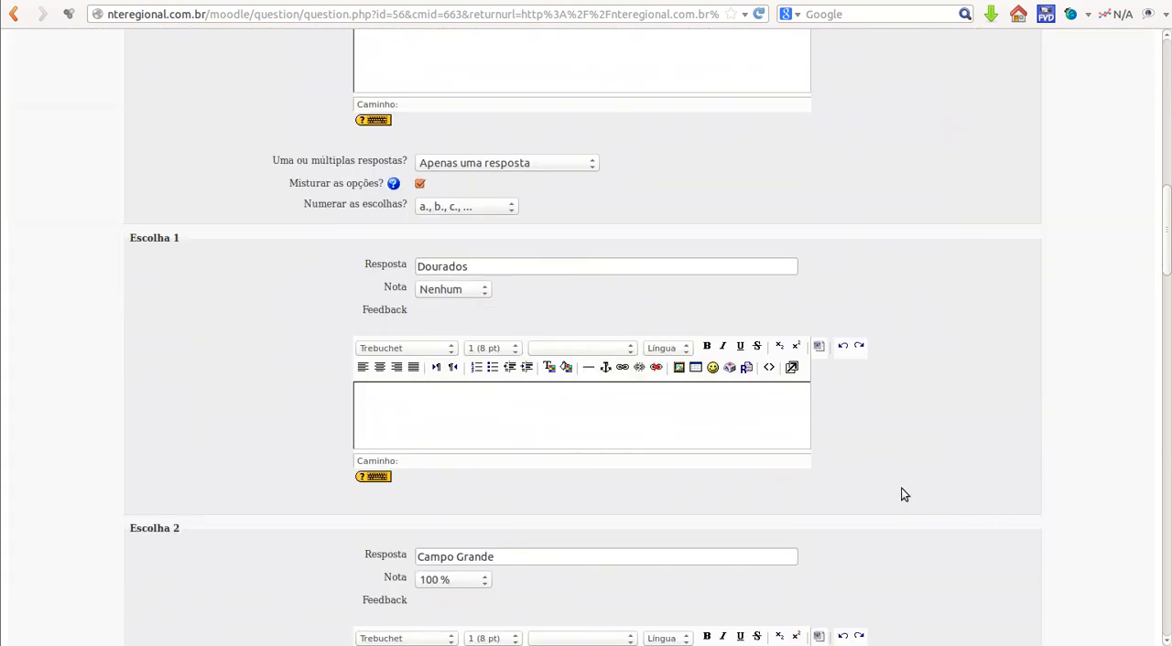
{"action": "scroll", "coordinate": [900, 495], "scroll_direction": "down", "scroll_amount": 4}
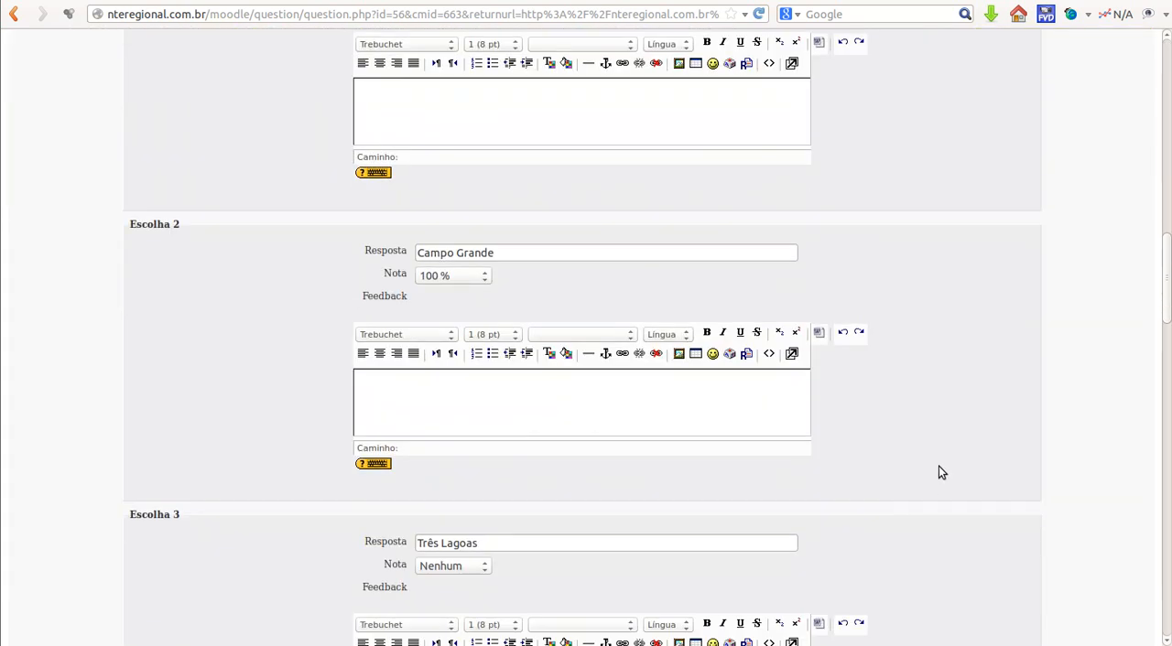
{"action": "scroll", "coordinate": [973, 466], "scroll_direction": "down", "scroll_amount": 3}
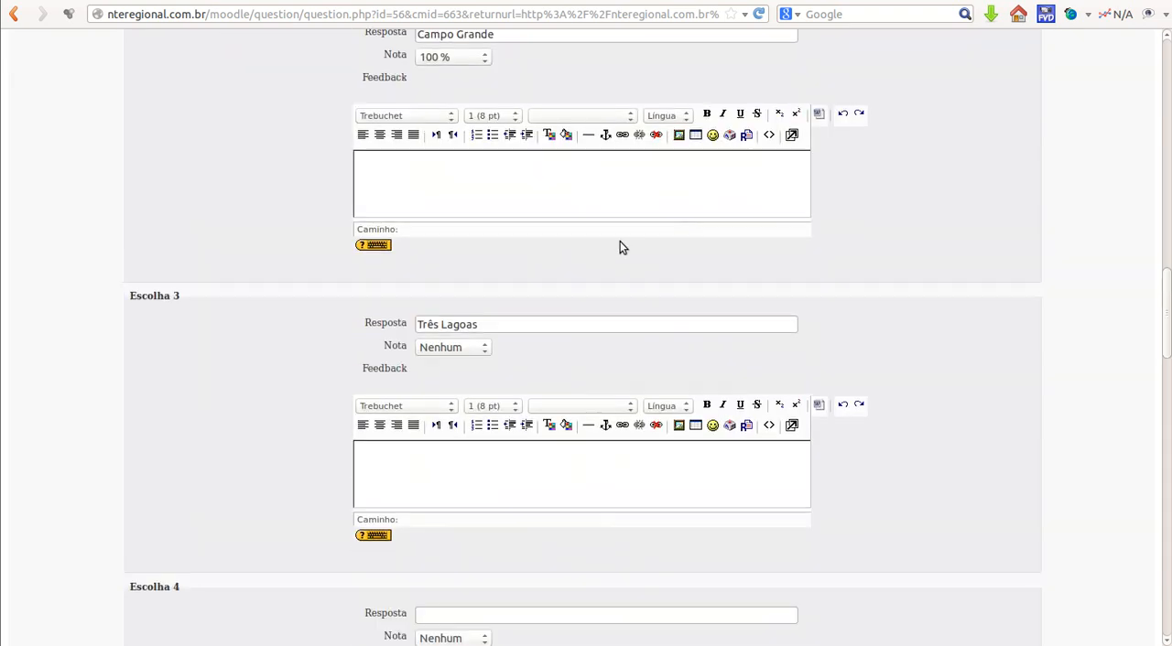
{"action": "scroll", "coordinate": [977, 505], "scroll_direction": "down", "scroll_amount": 5}
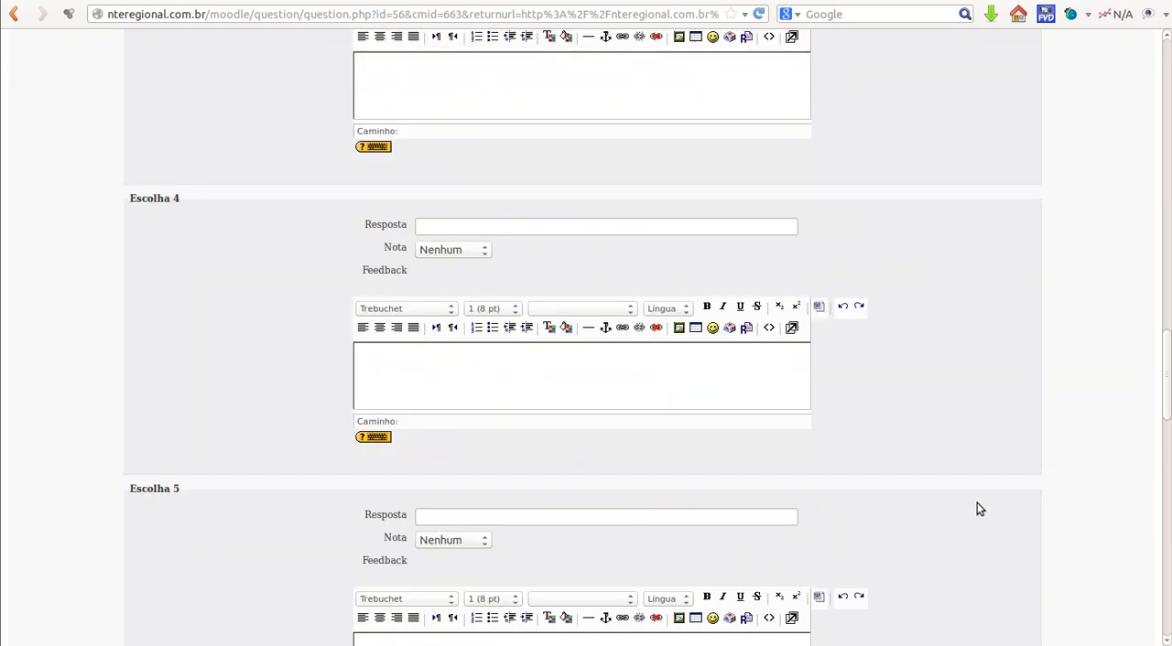
{"action": "scroll", "coordinate": [977, 503], "scroll_direction": "down", "scroll_amount": 15}
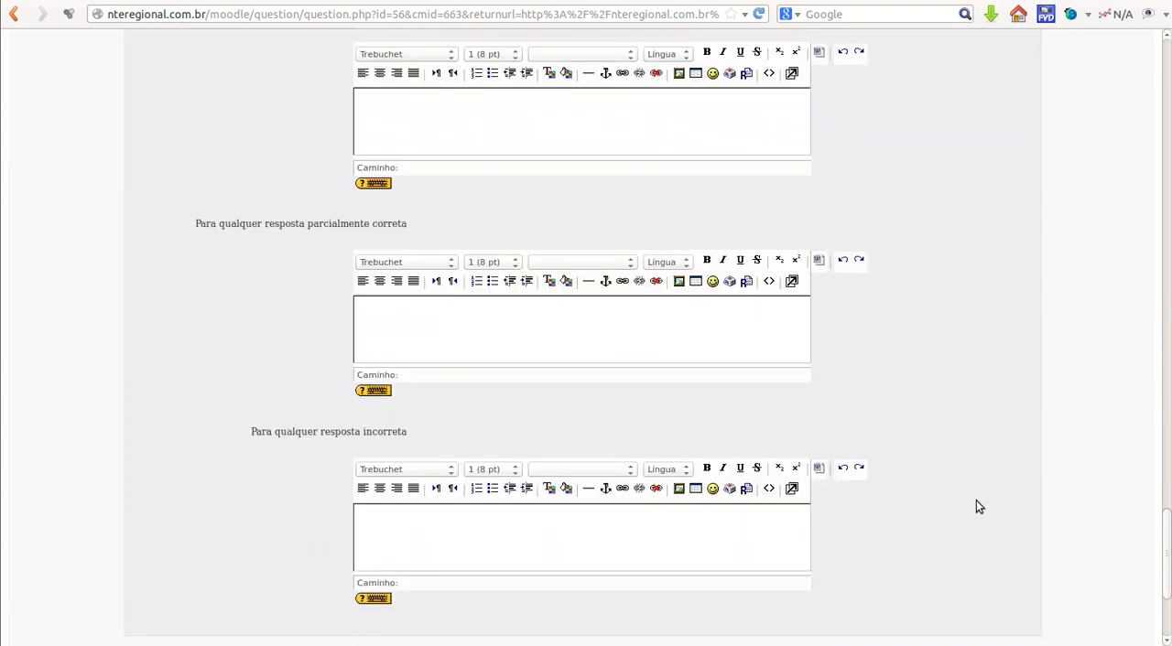
{"action": "scroll", "coordinate": [977, 506], "scroll_direction": "down", "scroll_amount": 3}
{"action": "left_click", "coordinate": [495, 514]}
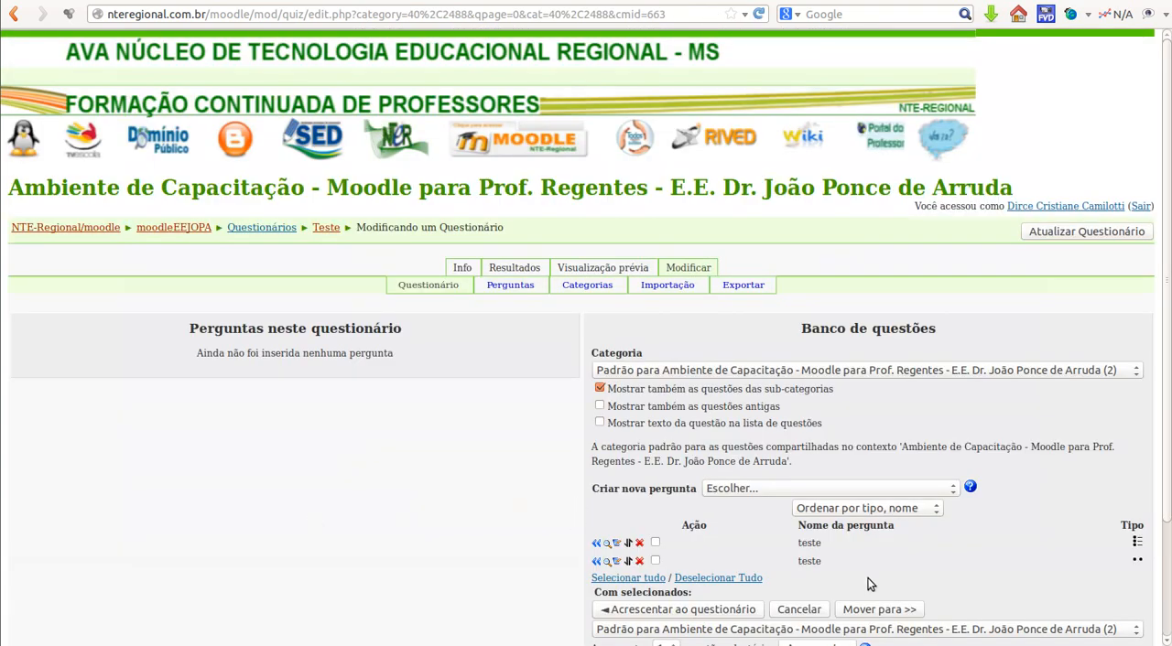
Step: Preview the multiple-choice question, submit "Campo Grande" as the answer, and close the preview
{"action": "left_click", "coordinate": [607, 546]}
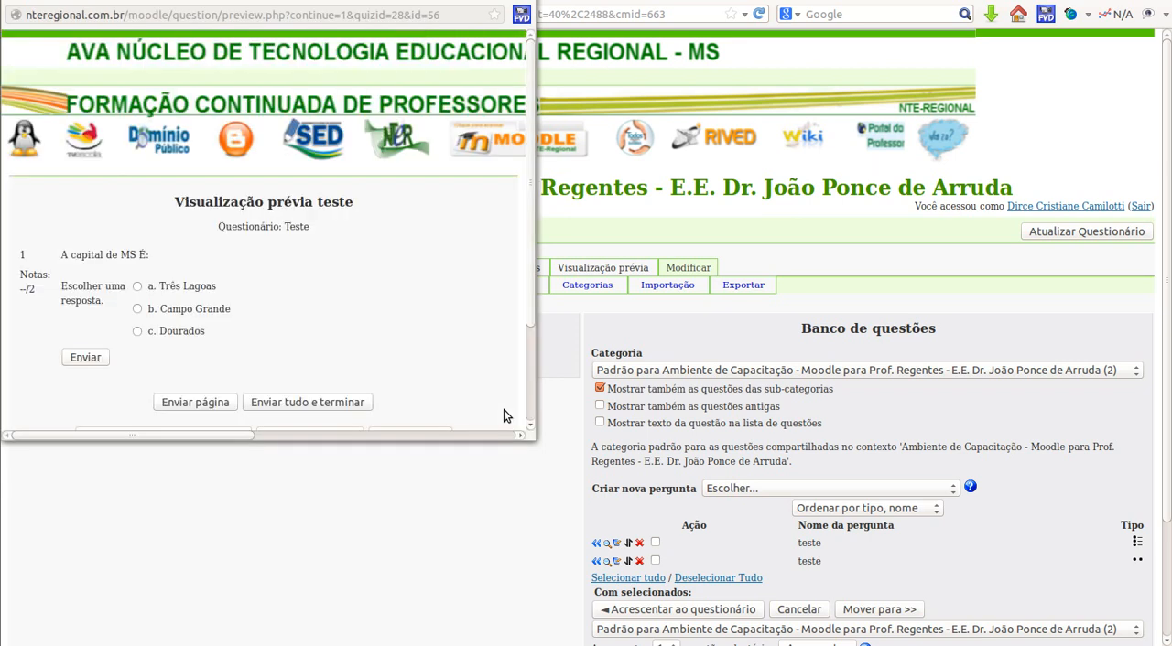
{"action": "left_click", "coordinate": [137, 309]}
{"action": "left_click", "coordinate": [90, 356]}
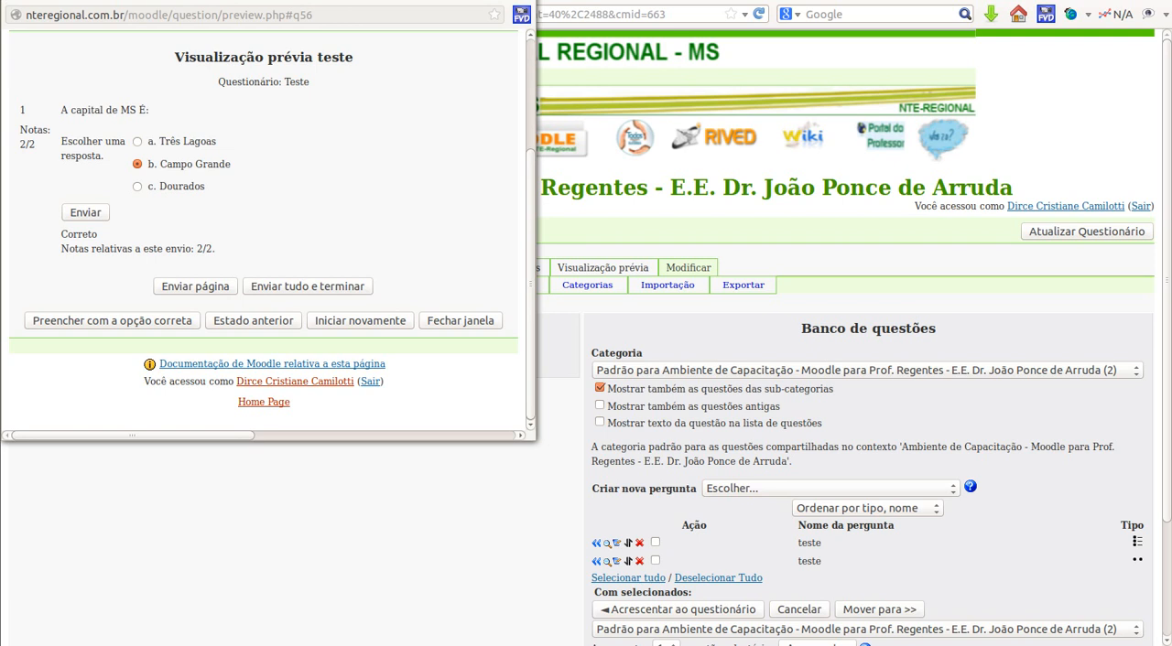
{"action": "left_click", "coordinate": [11, 2]}
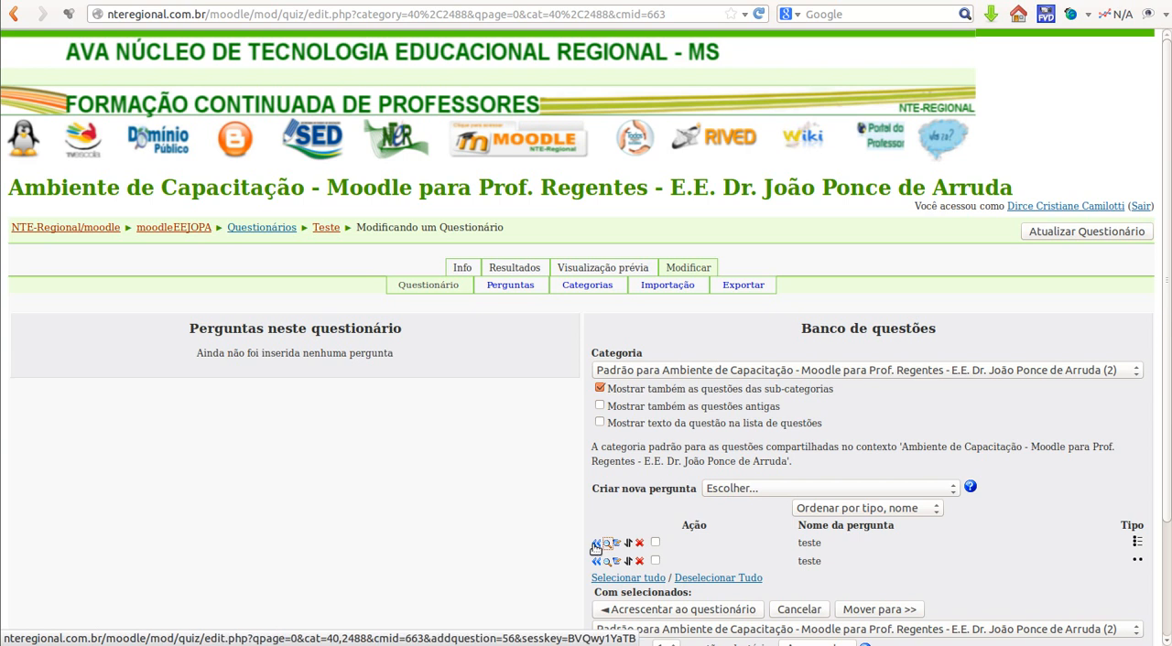
Step: Add the multiple-choice question "teste" from the question bank to the quiz
{"action": "left_click", "coordinate": [654, 544]}
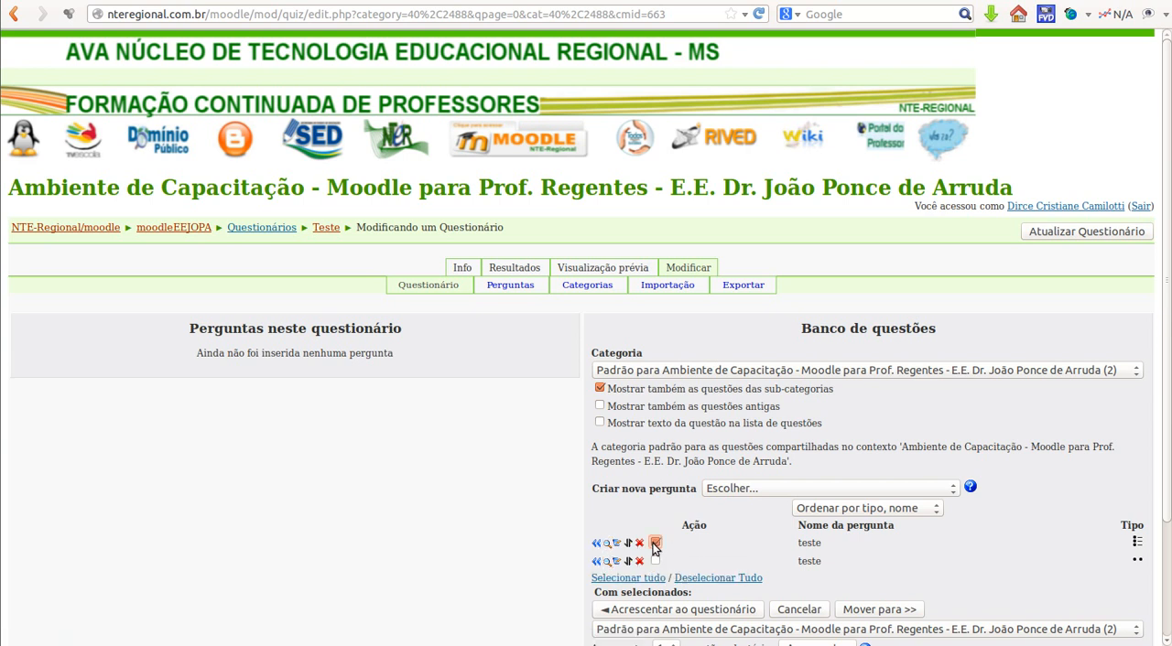
{"action": "left_click", "coordinate": [596, 544]}
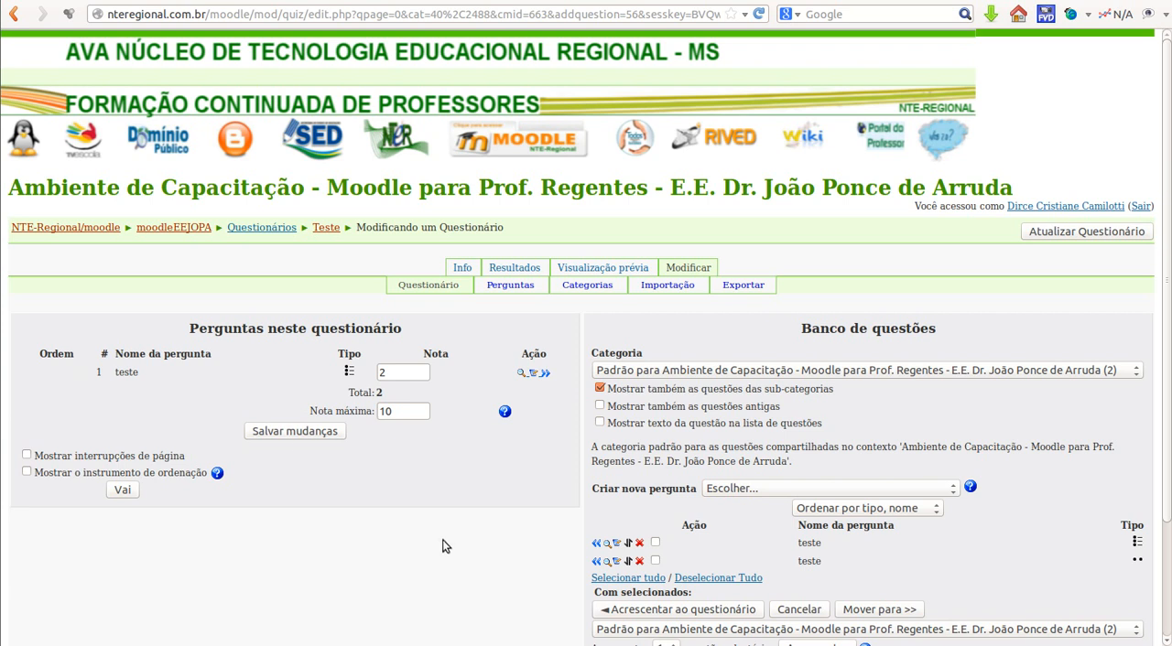
Step: Create a new Associação question in the question bank and name it "Números"
{"action": "left_click", "coordinate": [952, 489]}
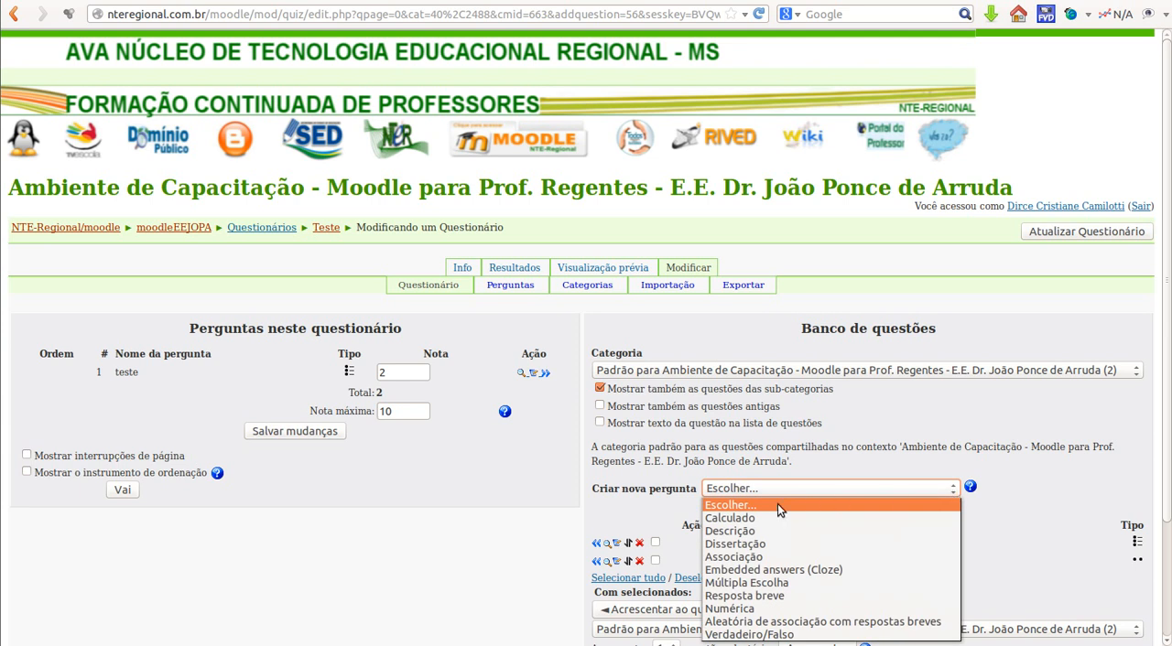
{"action": "left_click", "coordinate": [742, 557]}
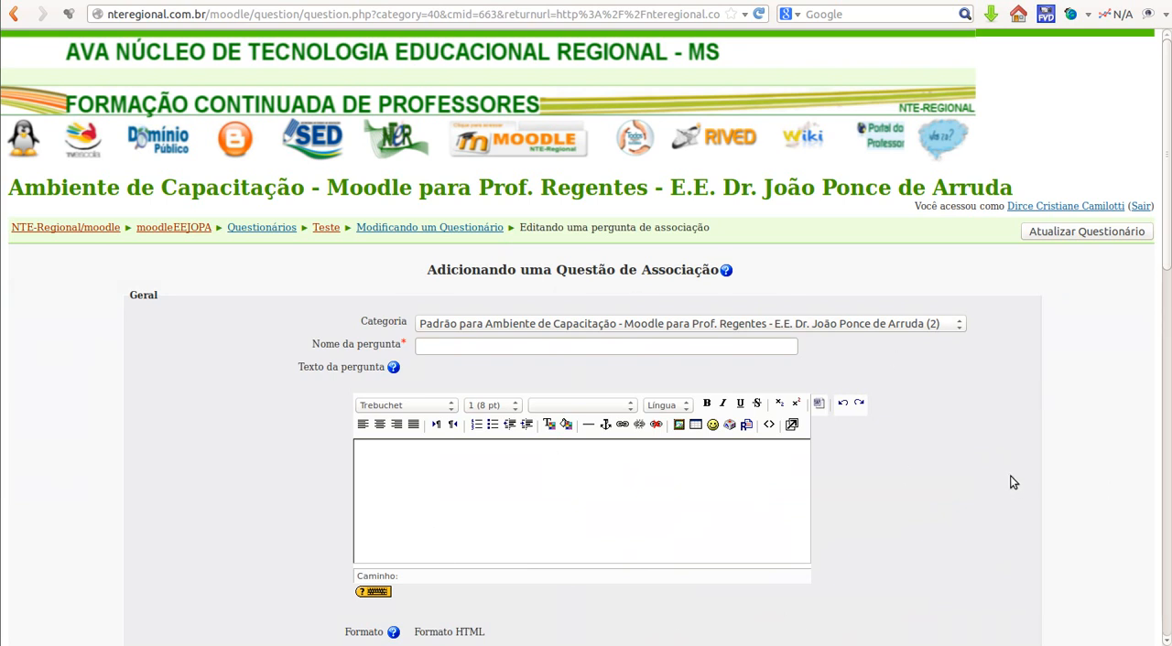
{"action": "left_click", "coordinate": [583, 347]}
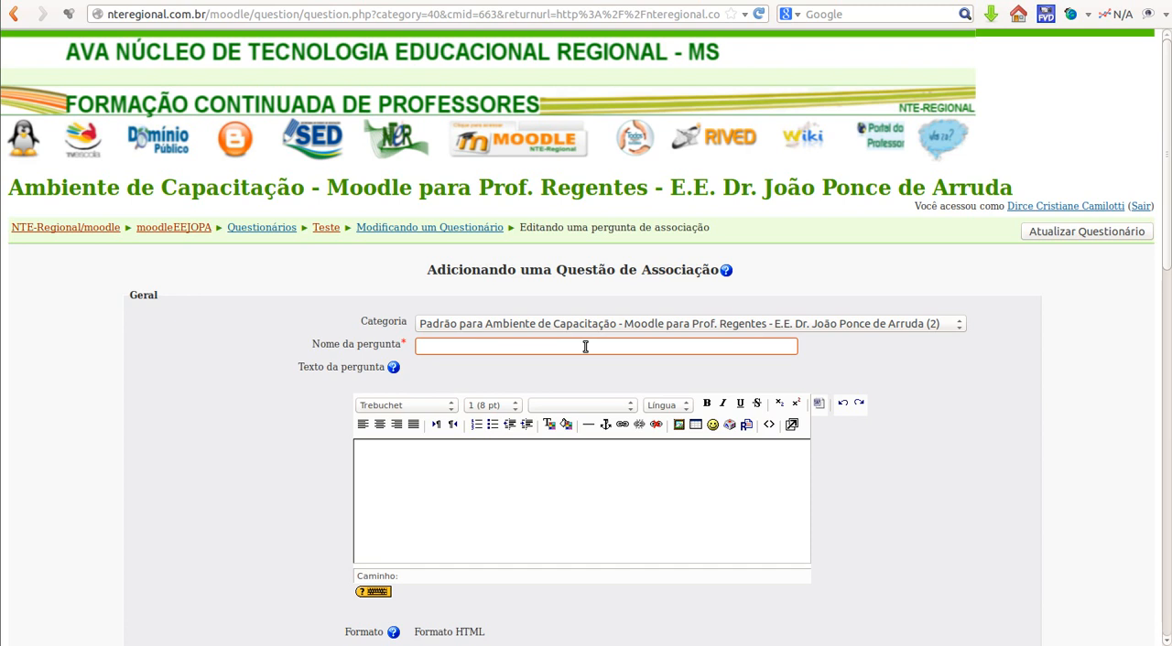
{"action": "type", "text": "Números"}
Step: Enter "Teste...." as the question text of the matching question
{"action": "left_click", "coordinate": [432, 485]}
{"action": "scroll", "coordinate": [434, 476], "scroll_direction": "down", "scroll_amount": 1}
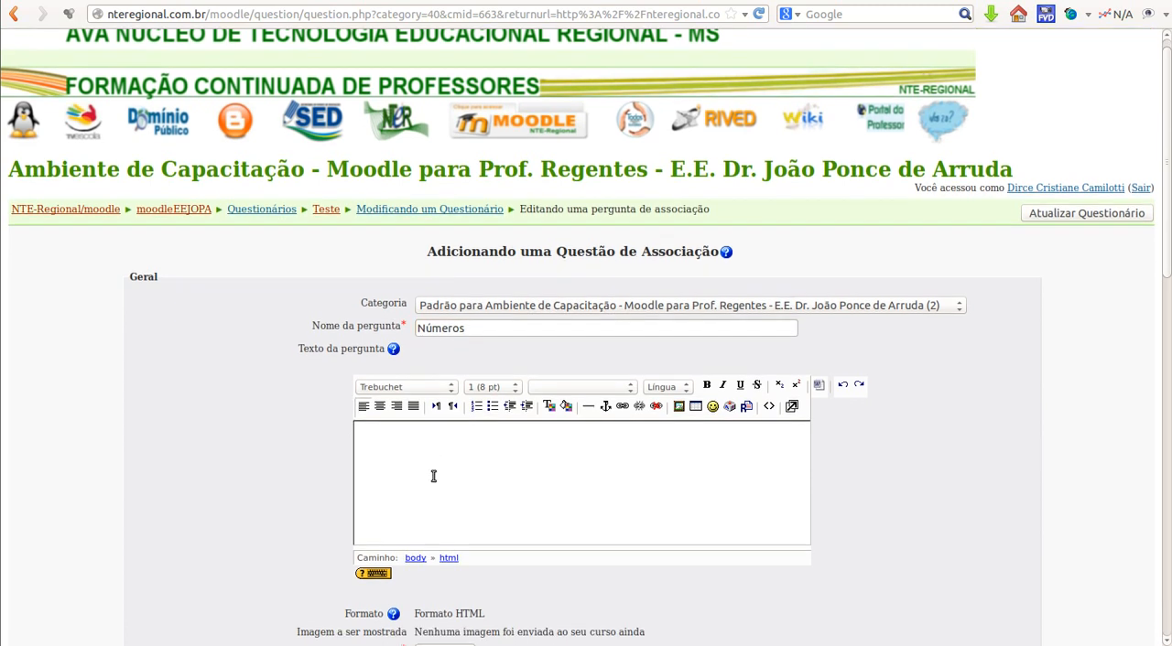
{"action": "scroll", "coordinate": [434, 477], "scroll_direction": "down", "scroll_amount": 3}
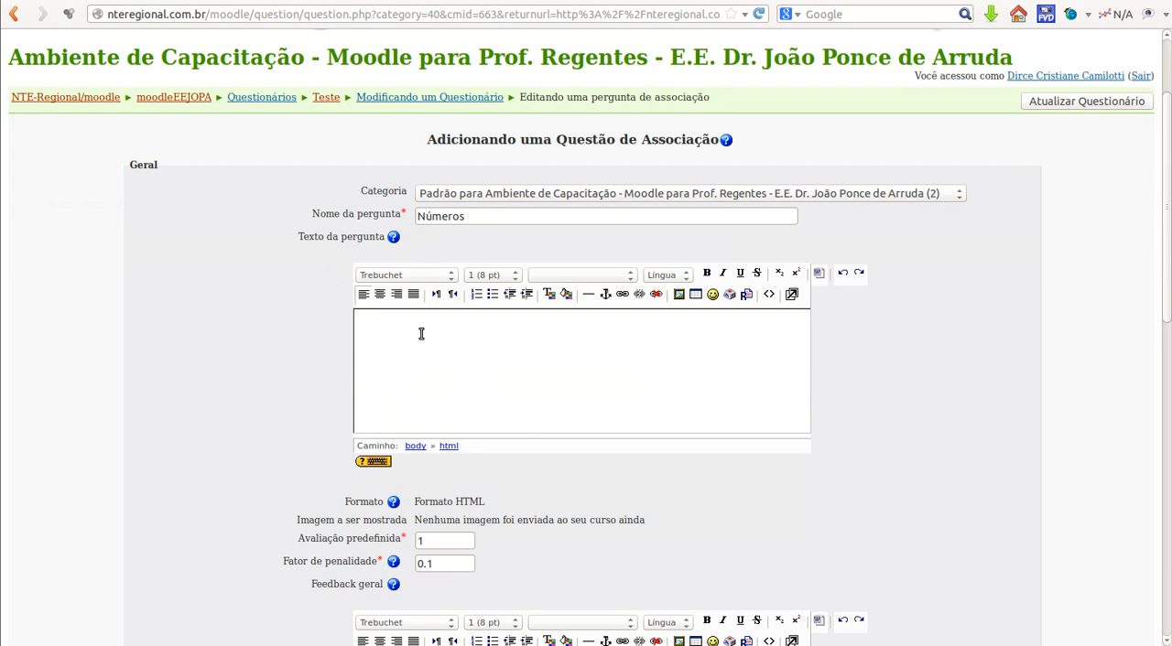
{"action": "type", "text": "Teste...."}
Step: Set the matching question's default grade (Avaliação predefinida) to 1,5
{"action": "scroll", "coordinate": [556, 347], "scroll_direction": "down", "scroll_amount": 1}
{"action": "left_click_drag", "start_coordinate": [425, 500], "coordinate": [417, 499]}
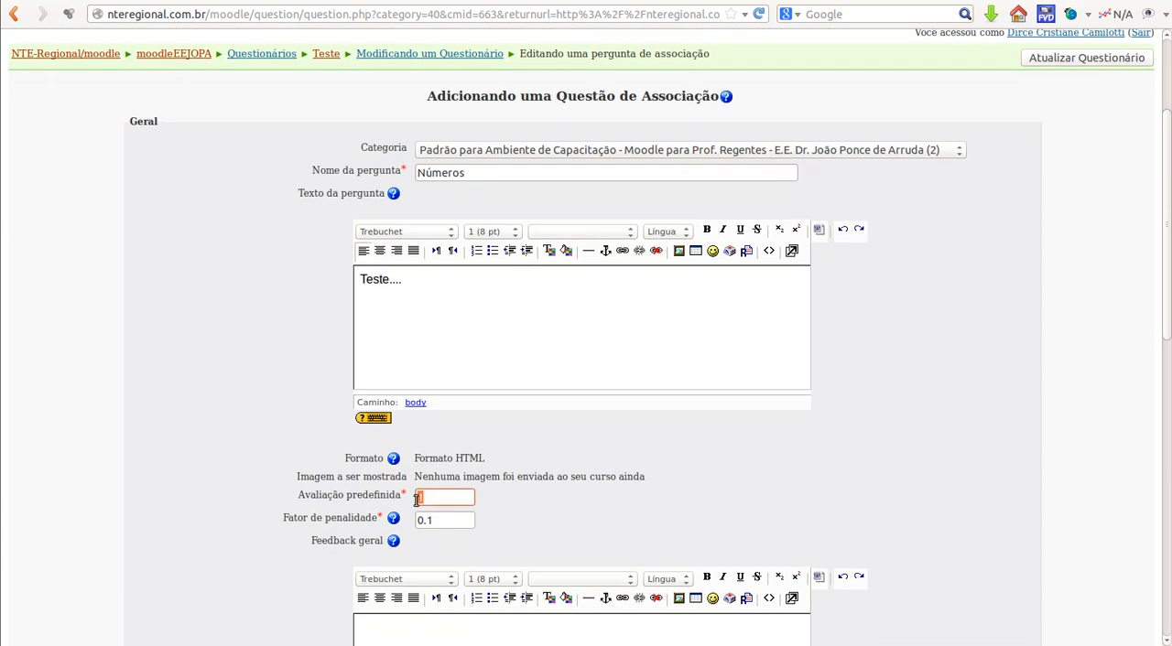
{"action": "type", "text": "1,5"}
{"action": "left_click", "coordinate": [563, 519]}
{"action": "scroll", "coordinate": [563, 519], "scroll_direction": "down", "scroll_amount": 3}
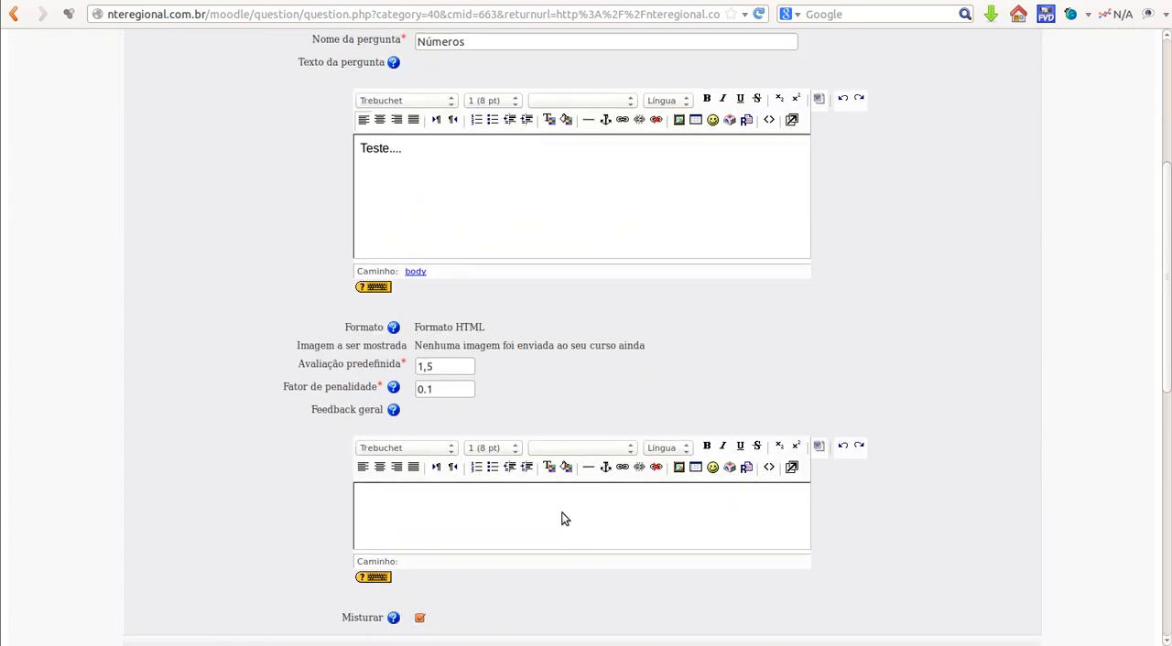
Step: Fill in Pergunta 1 with the question "Vinte" and the answer 20, keeping Misturar enabled
{"action": "scroll", "coordinate": [563, 519], "scroll_direction": "down", "scroll_amount": 4}
{"action": "scroll", "coordinate": [549, 445], "scroll_direction": "down", "scroll_amount": 1}
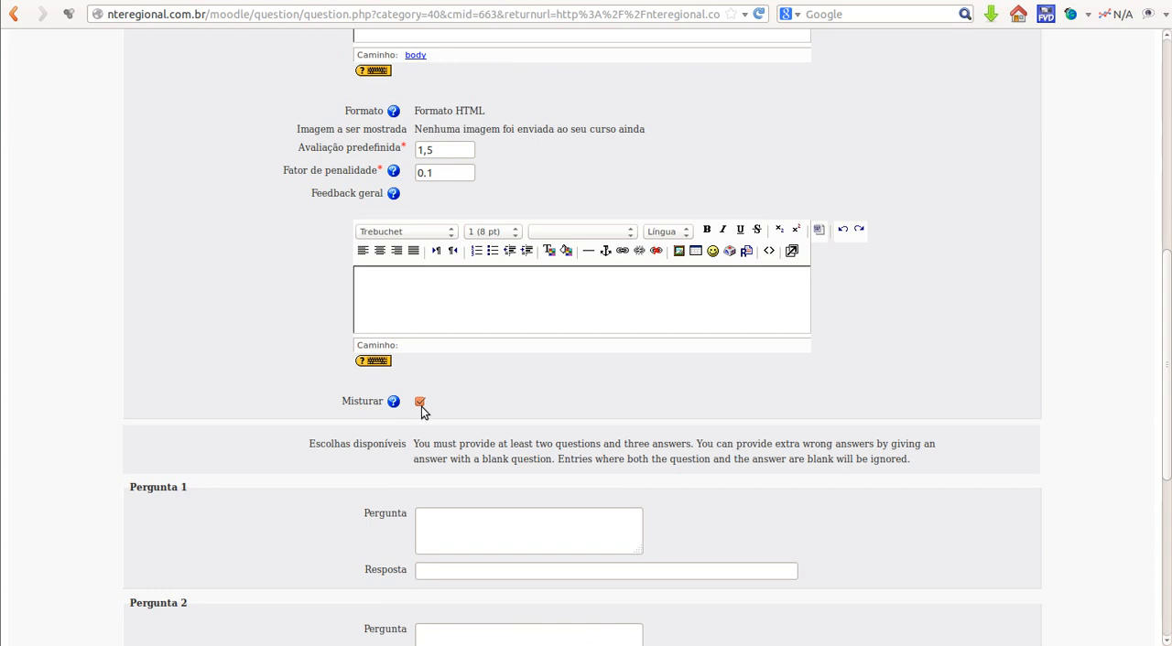
{"action": "scroll", "coordinate": [478, 410], "scroll_direction": "down", "scroll_amount": 3}
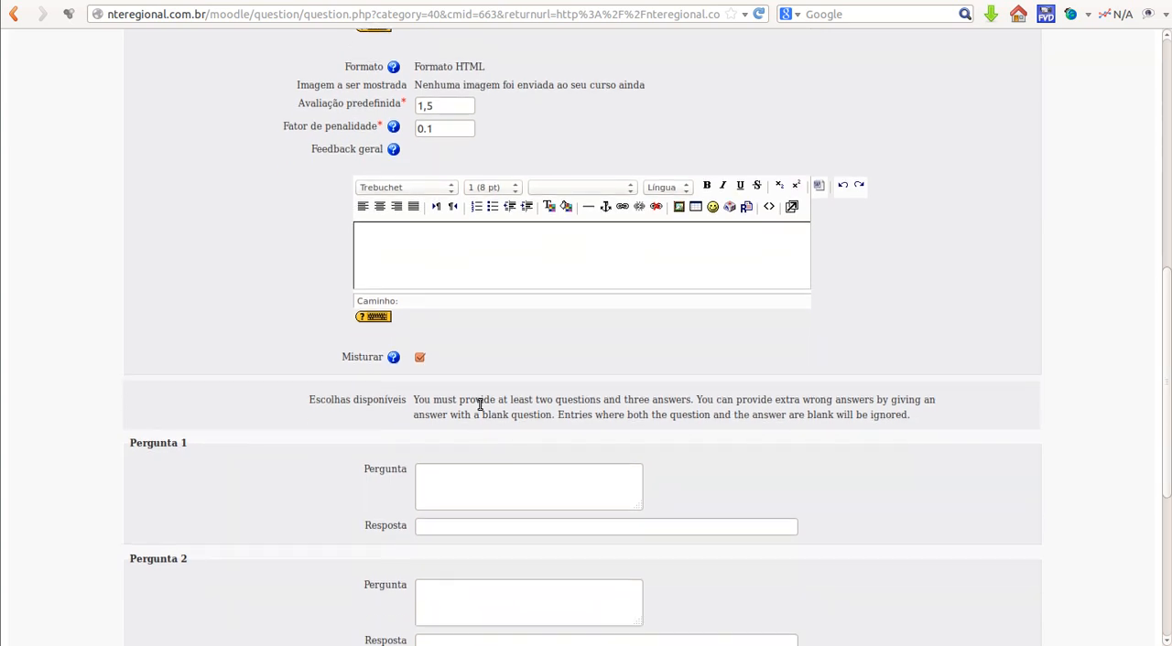
{"action": "left_click", "coordinate": [451, 395]}
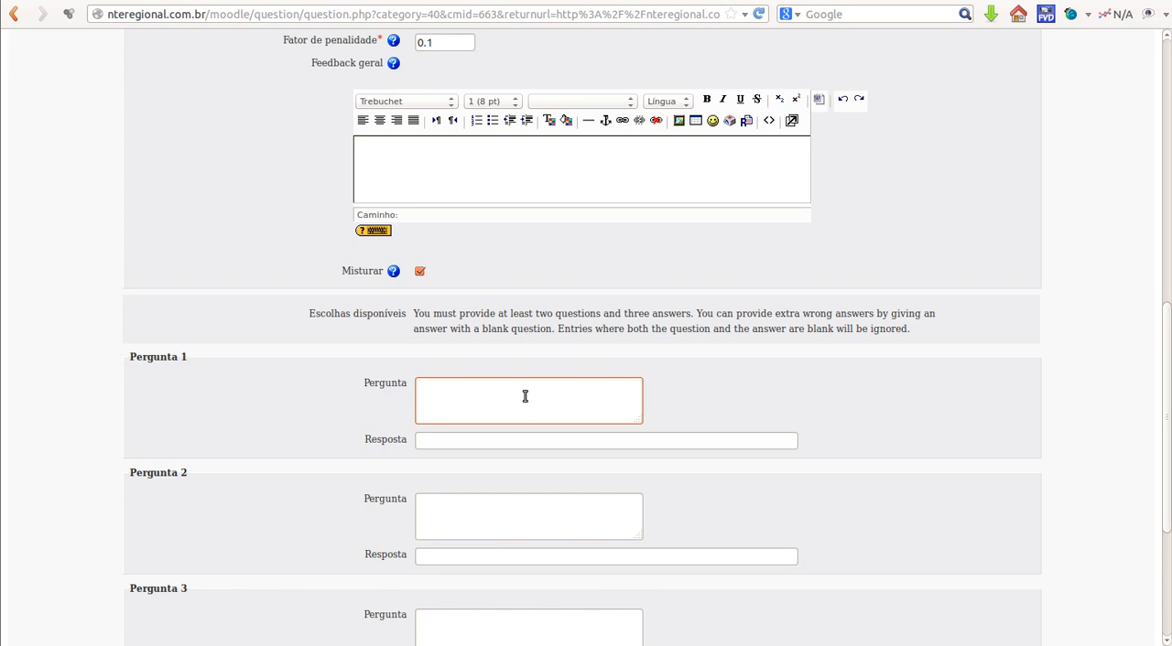
{"action": "type", "text": "te"}
{"action": "left_click", "coordinate": [463, 444]}
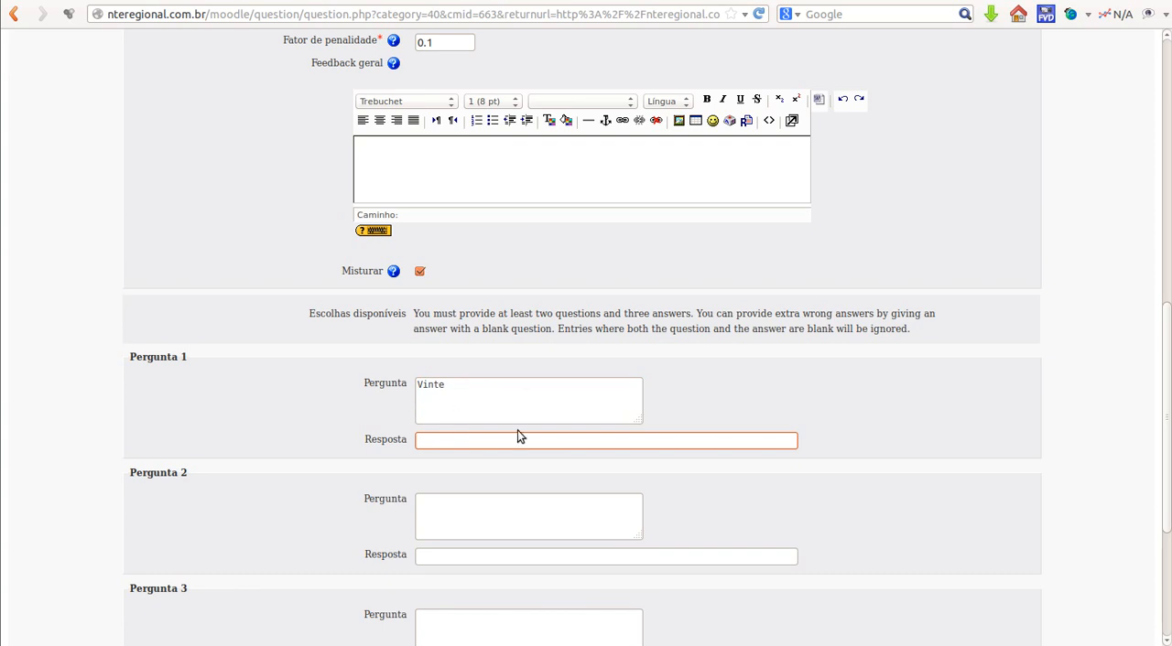
{"action": "type", "text": "20"}
Step: Fill in Pergunta 2 with the question "trinta" and the answer 30
{"action": "left_click", "coordinate": [491, 505]}
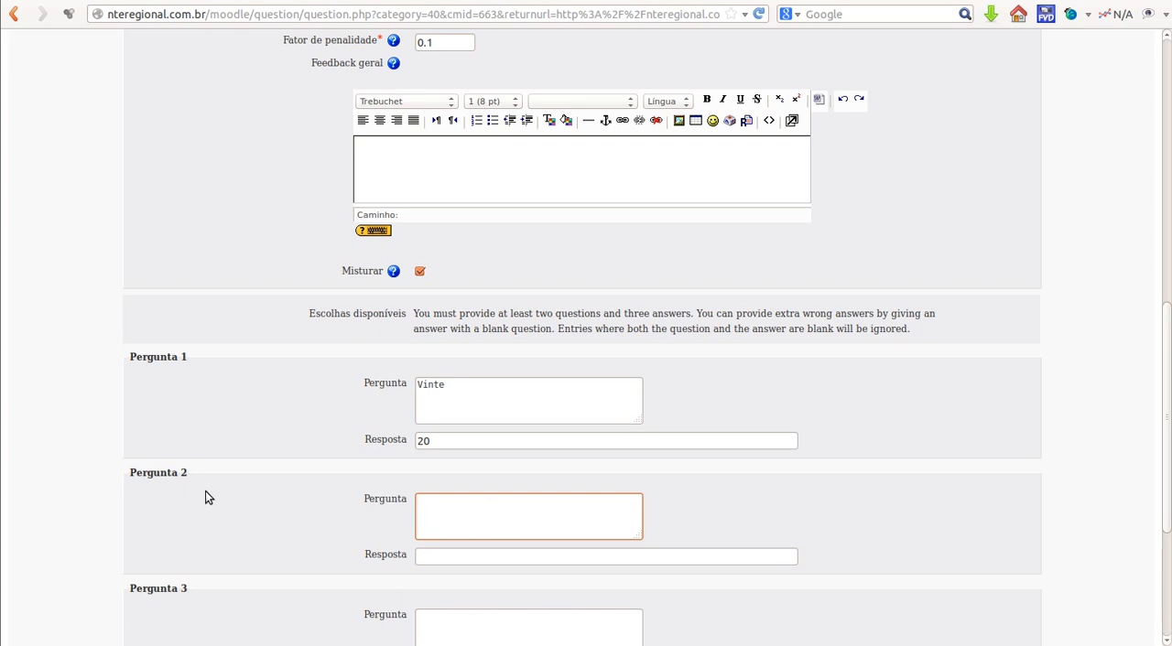
{"action": "scroll", "coordinate": [610, 489], "scroll_direction": "down", "scroll_amount": 1}
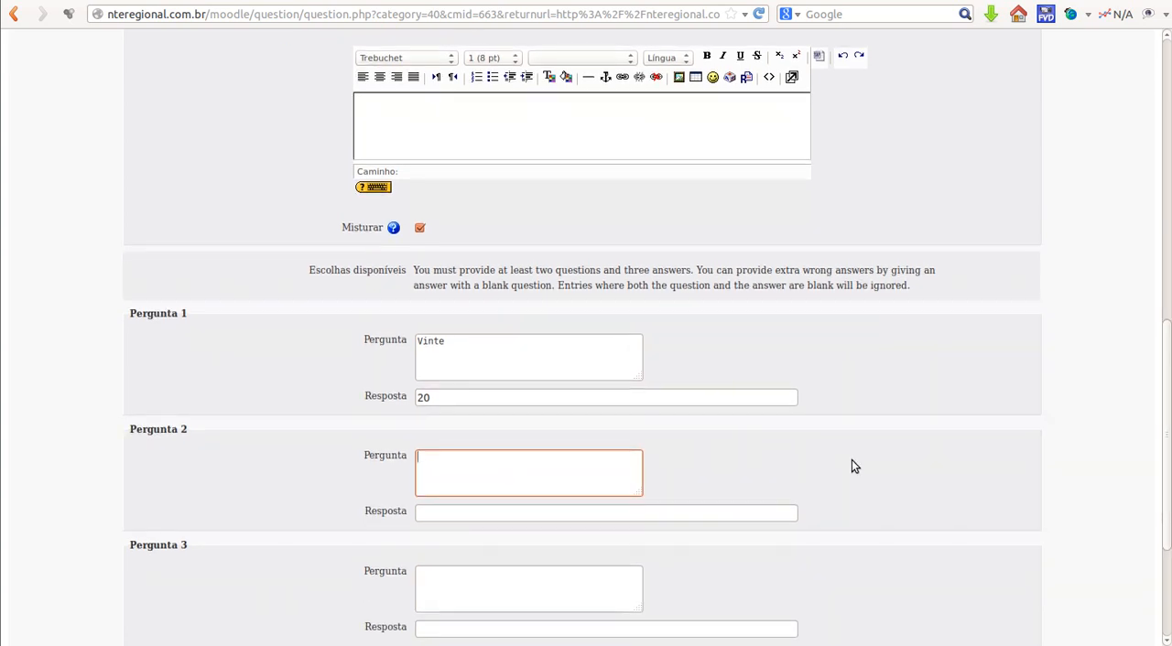
{"action": "type", "text": "trinta"}
{"action": "left_click", "coordinate": [492, 514]}
{"action": "type", "text": "30"}
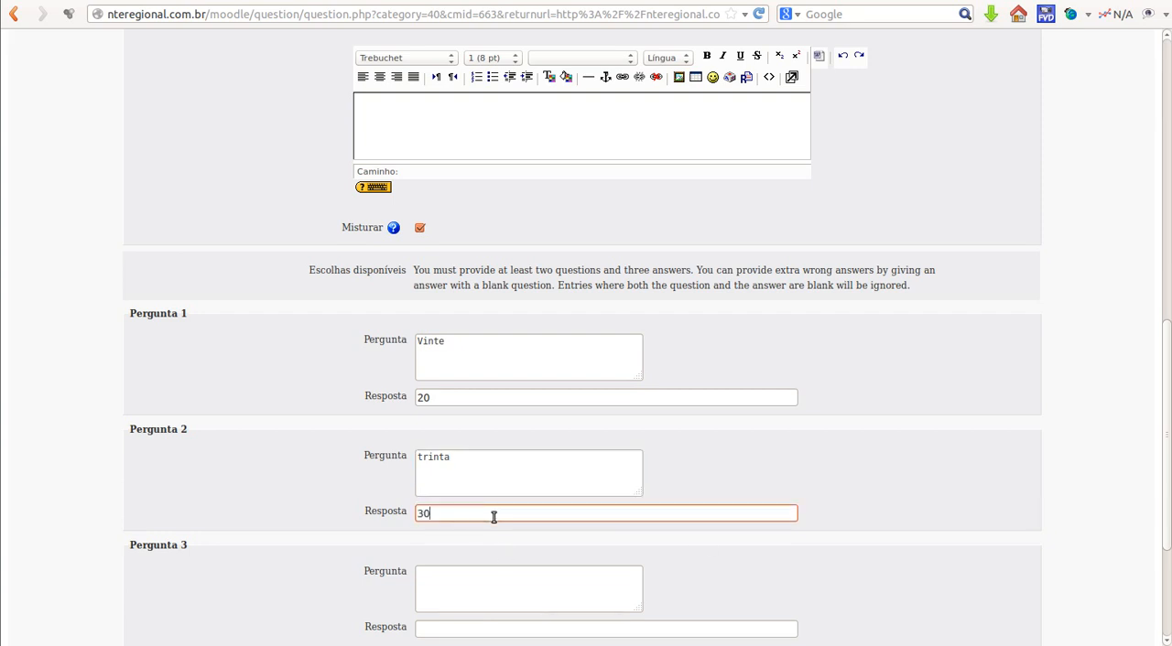
Step: Fill in Pergunta 3 with the question "dez" and the answer 10
{"action": "scroll", "coordinate": [884, 448], "scroll_direction": "down", "scroll_amount": 3}
{"action": "left_click", "coordinate": [458, 452]}
{"action": "type", "text": "4"}
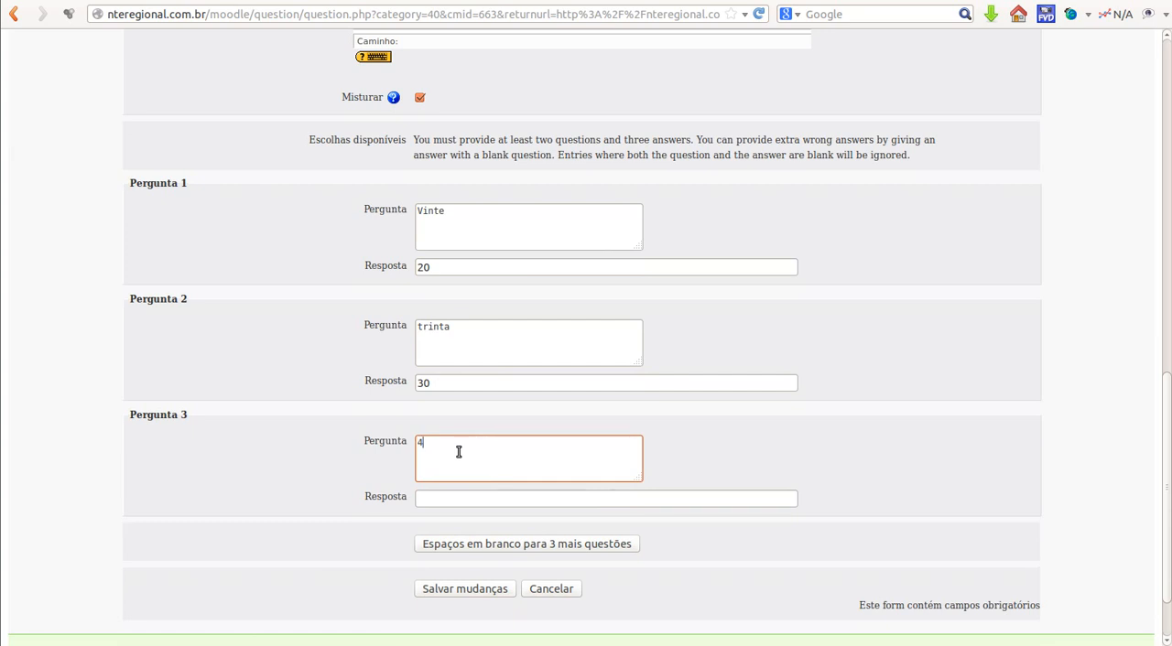
{"action": "type", "text": "dez"}
{"action": "left_click", "coordinate": [482, 500]}
{"action": "type", "text": "10"}
{"action": "key", "text": "Down"}
{"action": "left_click", "coordinate": [940, 432]}
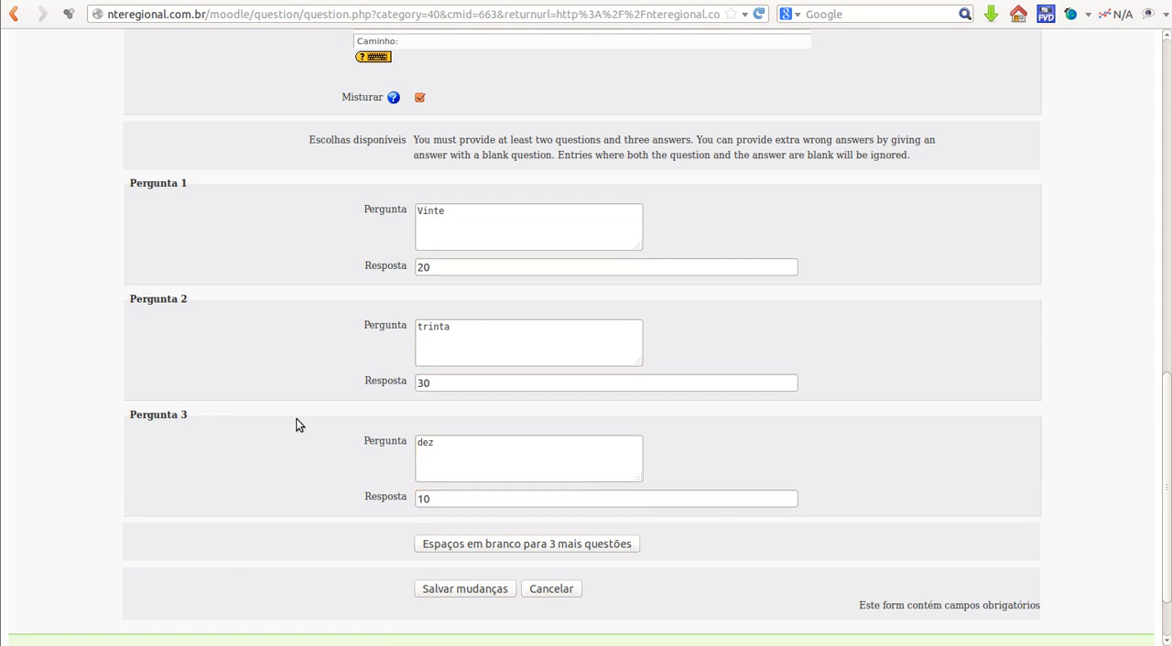
Step: Add blank spaces for 3 more questions to the form and save the matching question with Pergunta 4 to 6 left empty
{"action": "scroll", "coordinate": [404, 586], "scroll_direction": "down", "scroll_amount": 2}
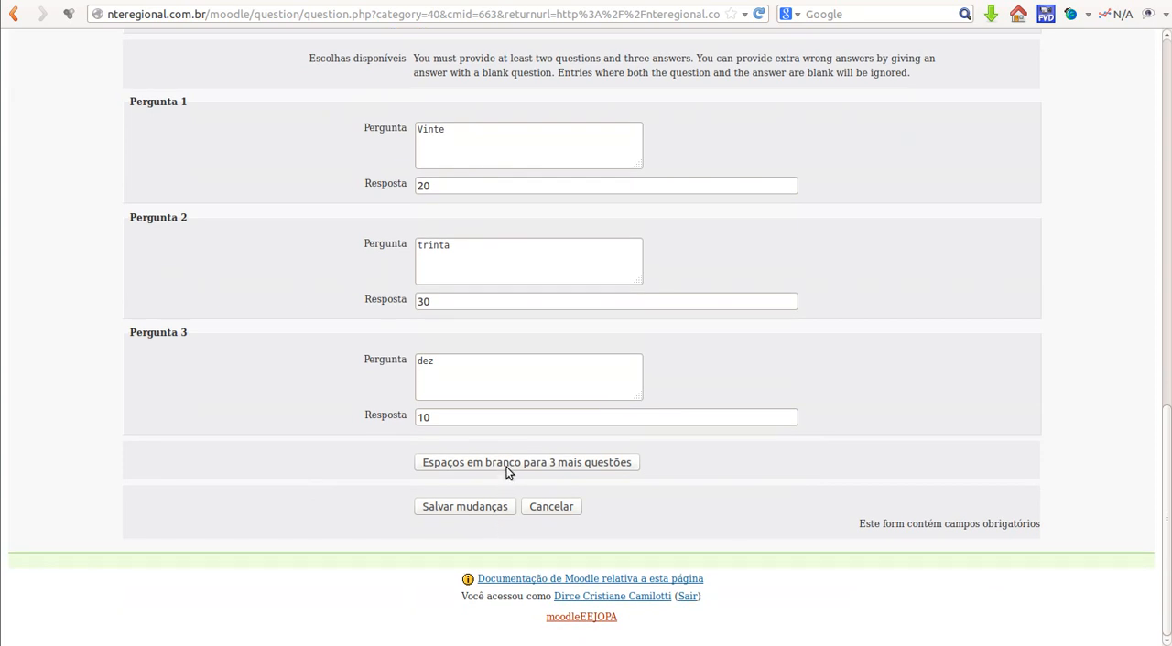
{"action": "left_click", "coordinate": [452, 465]}
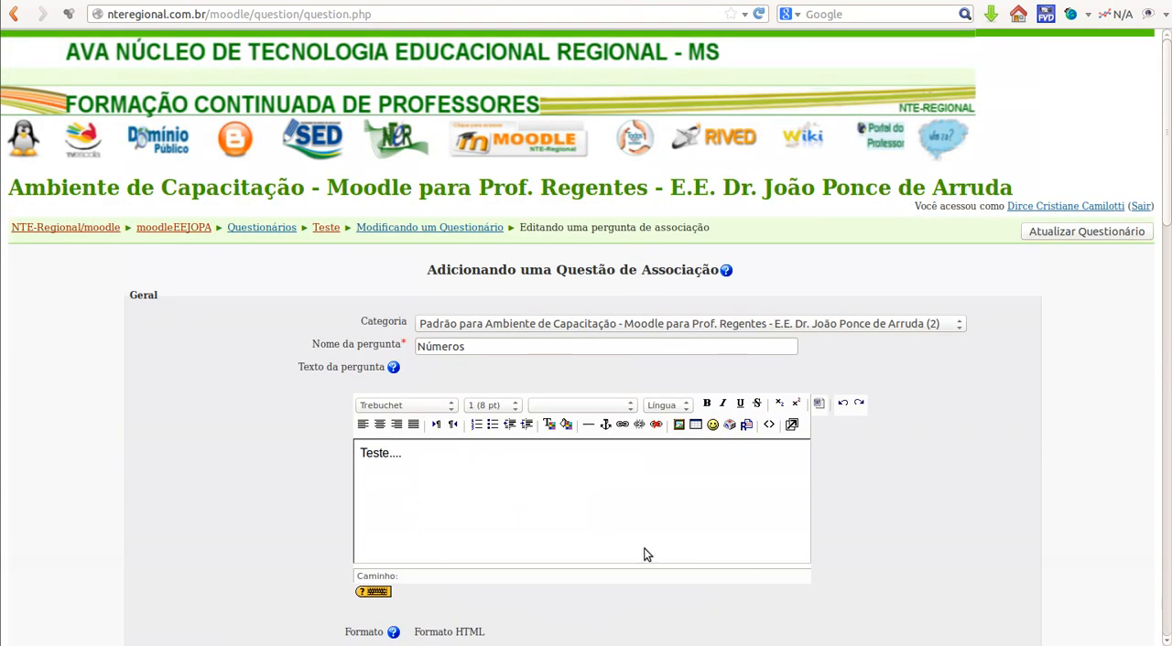
{"action": "scroll", "coordinate": [883, 489], "scroll_direction": "down", "scroll_amount": 15}
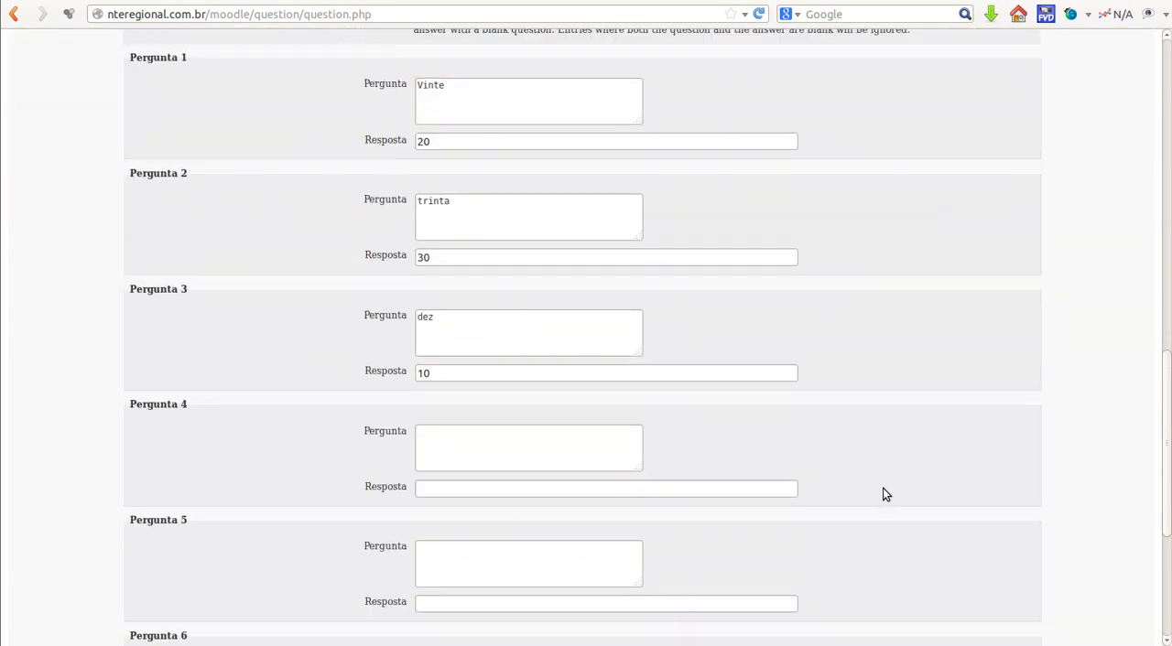
{"action": "scroll", "coordinate": [884, 494], "scroll_direction": "down", "scroll_amount": 6}
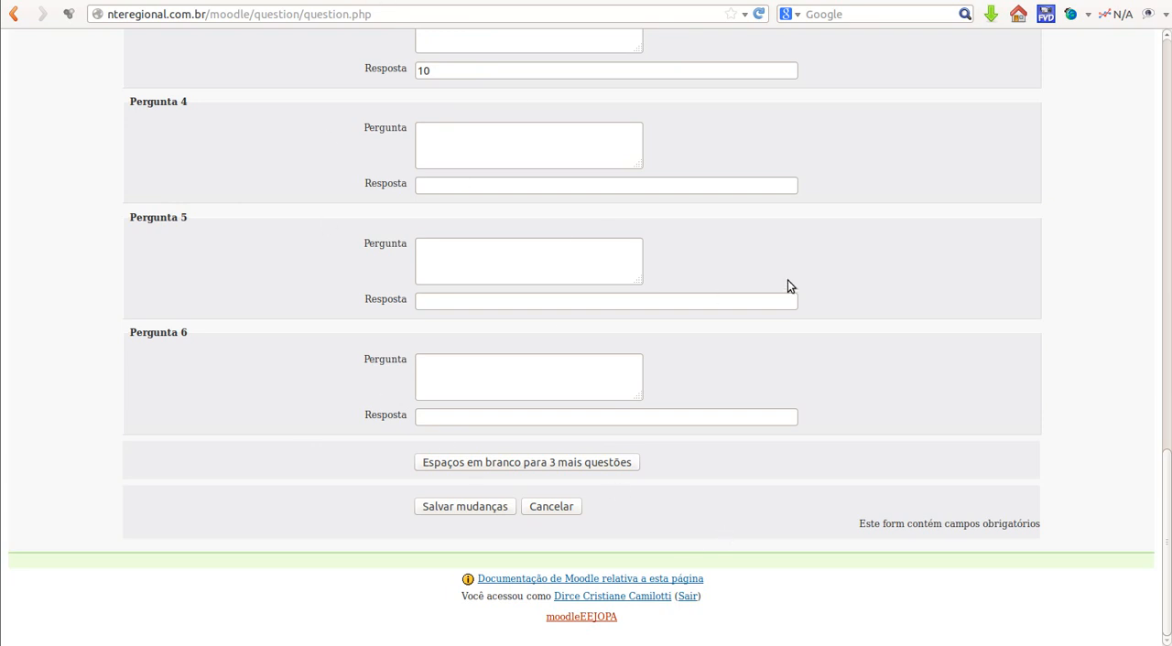
{"action": "scroll", "coordinate": [789, 279], "scroll_direction": "up", "scroll_amount": 3}
{"action": "scroll", "coordinate": [687, 281], "scroll_direction": "down", "scroll_amount": 2}
{"action": "scroll", "coordinate": [662, 331], "scroll_direction": "down", "scroll_amount": 1}
{"action": "left_click", "coordinate": [476, 507]}
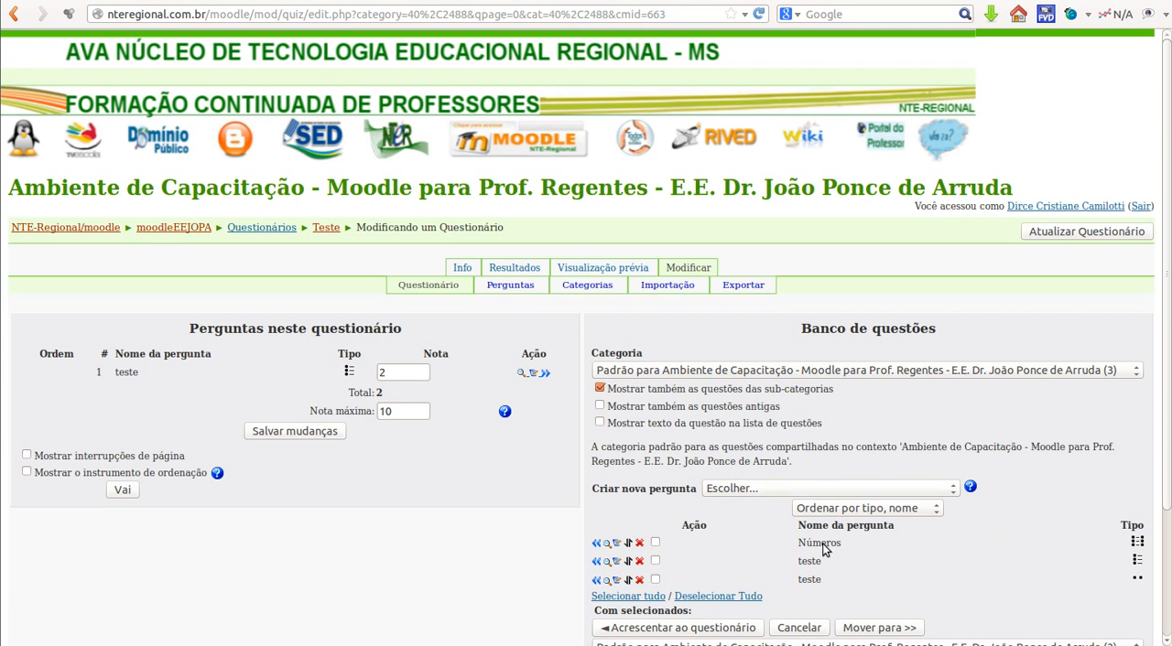
Step: Preview the question "Números", submit the matches trinta 30, dez 20 and Vinte 10, and close the preview
{"action": "left_click", "coordinate": [607, 542]}
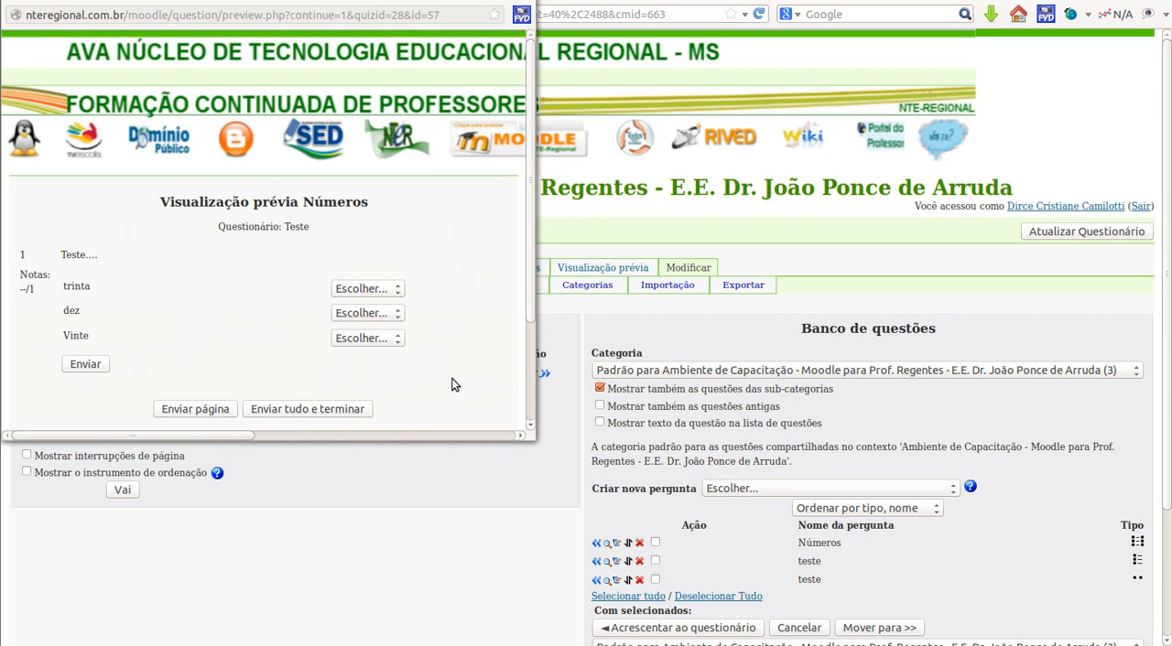
{"action": "left_click", "coordinate": [397, 291]}
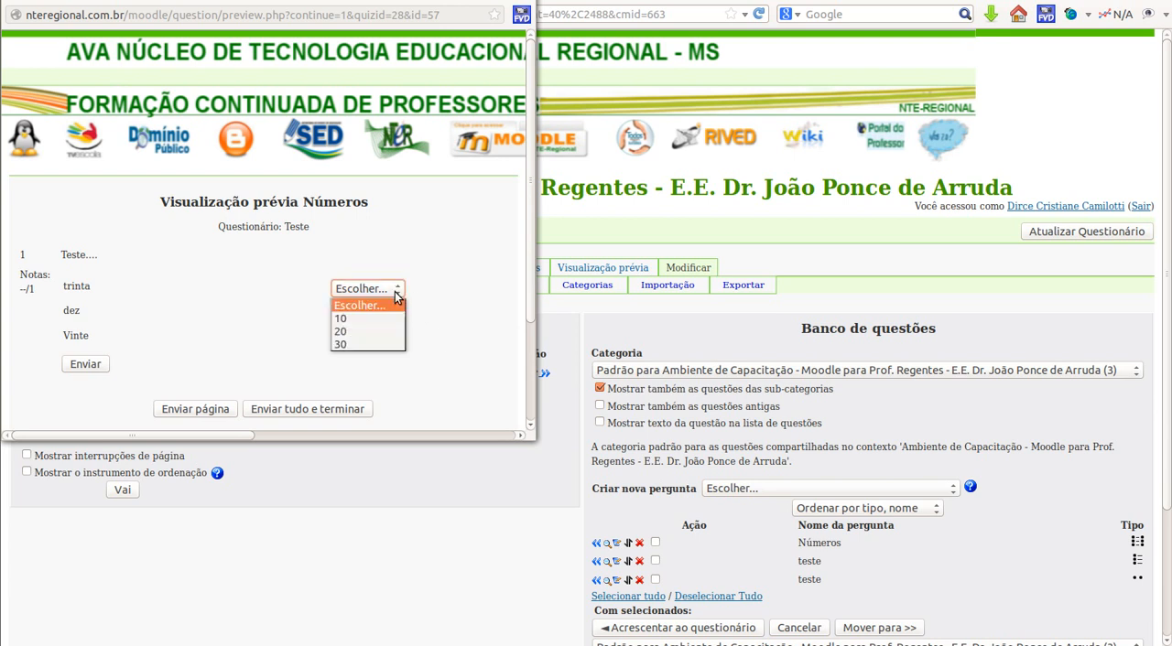
{"action": "left_click", "coordinate": [367, 344]}
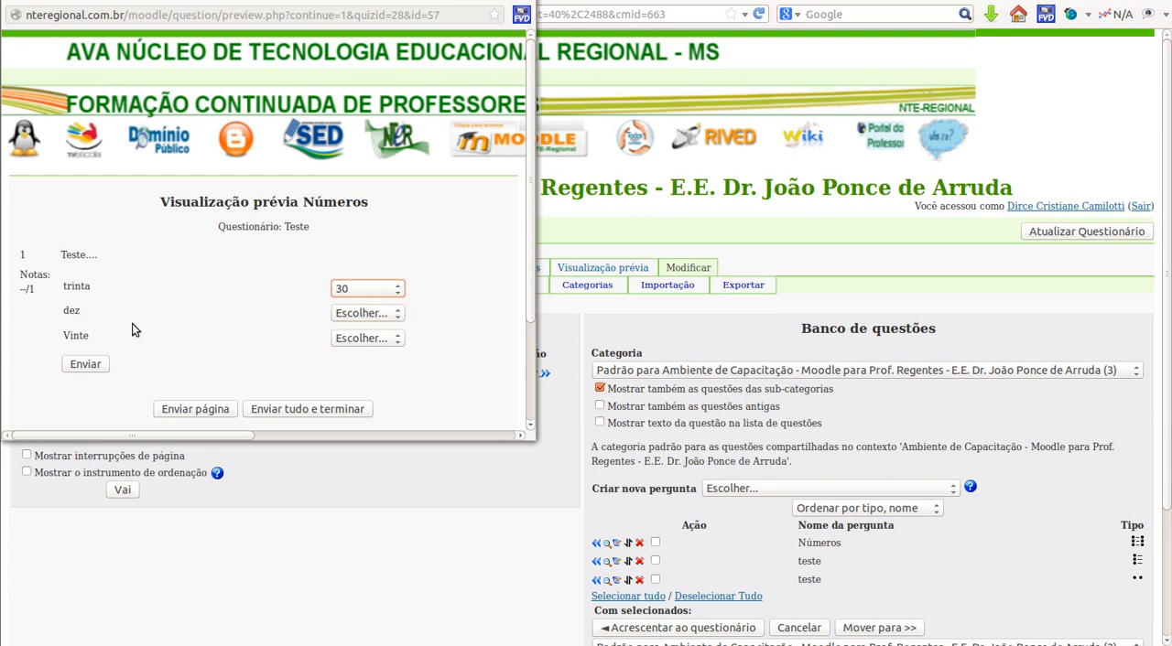
{"action": "left_click", "coordinate": [398, 315]}
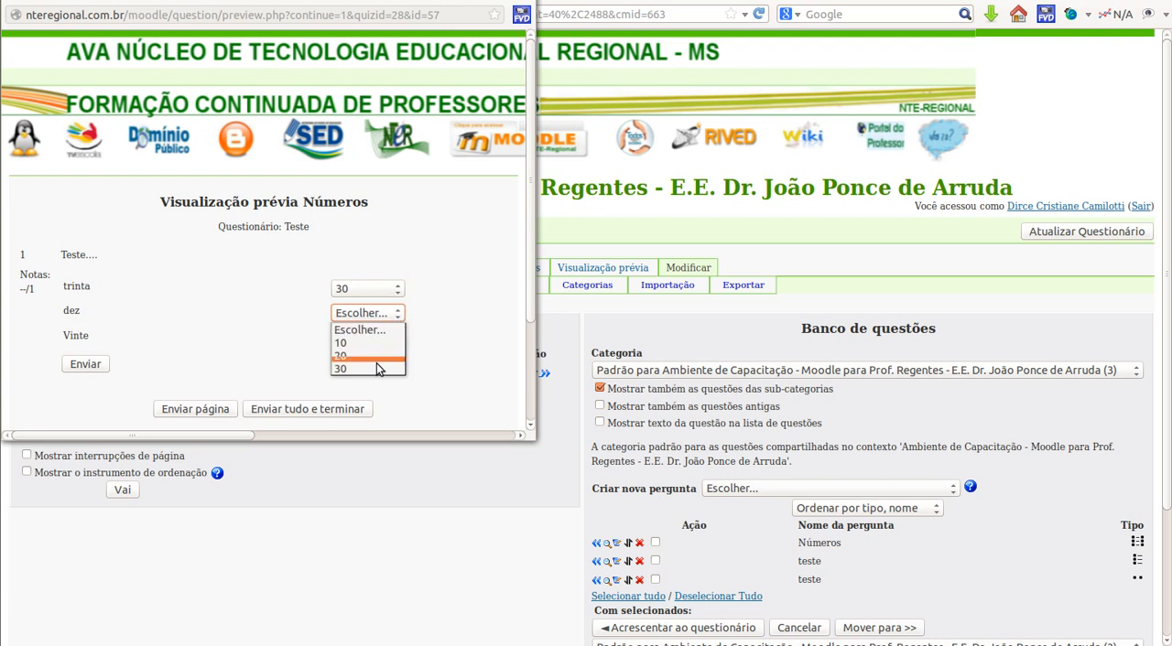
{"action": "left_click", "coordinate": [376, 354]}
{"action": "left_click", "coordinate": [358, 340]}
{"action": "left_click", "coordinate": [351, 368]}
{"action": "left_click", "coordinate": [85, 364]}
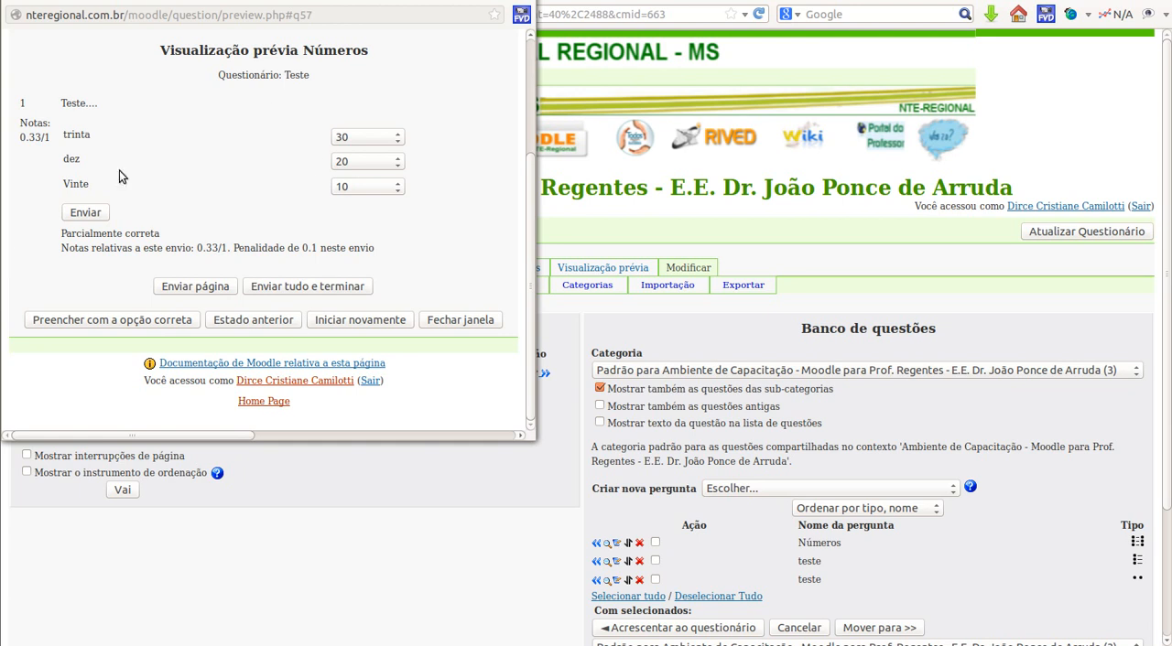
{"action": "left_click", "coordinate": [14, 0]}
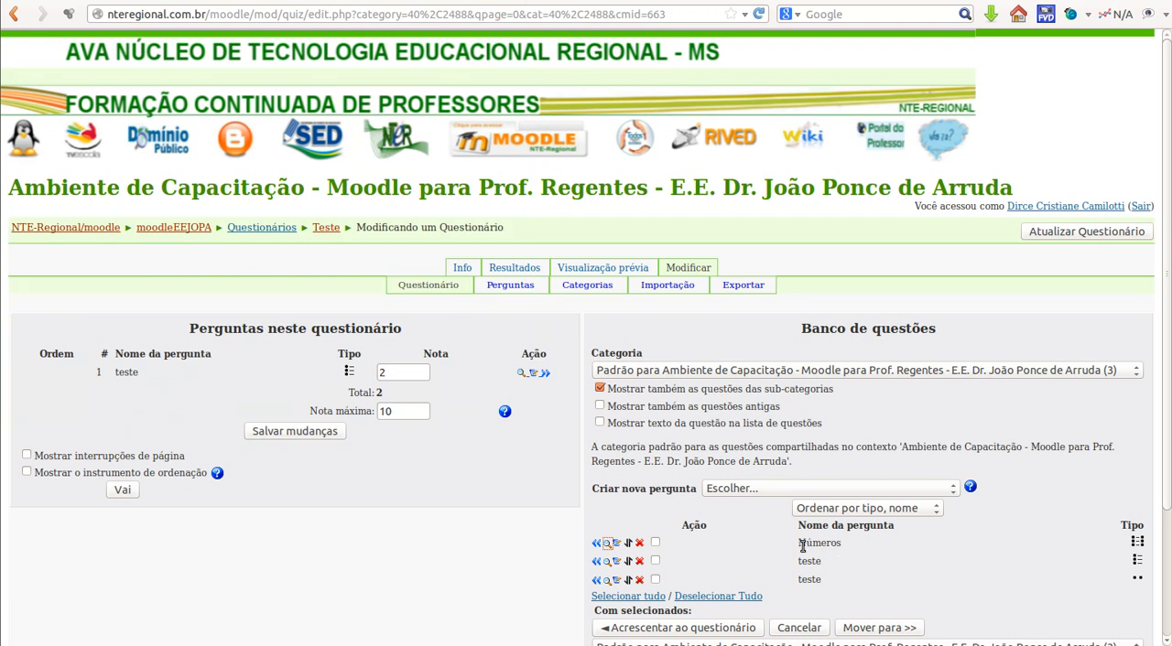
Step: Add the matching question "Números" from the question bank to the quiz
{"action": "left_click", "coordinate": [655, 543]}
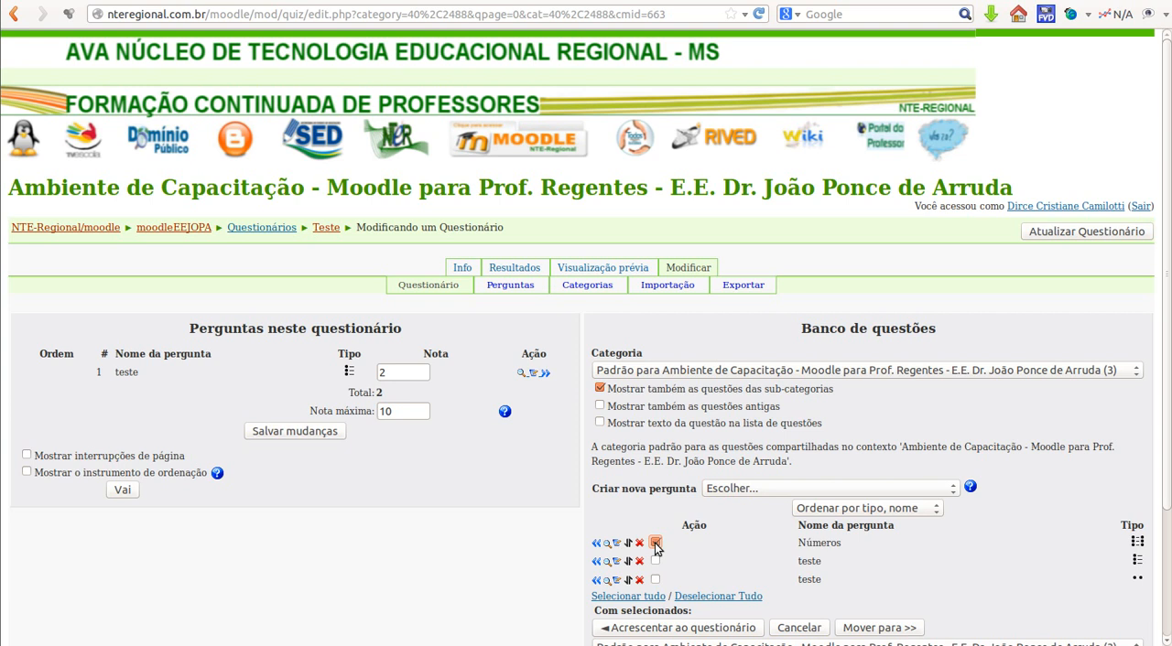
{"action": "left_click", "coordinate": [596, 544]}
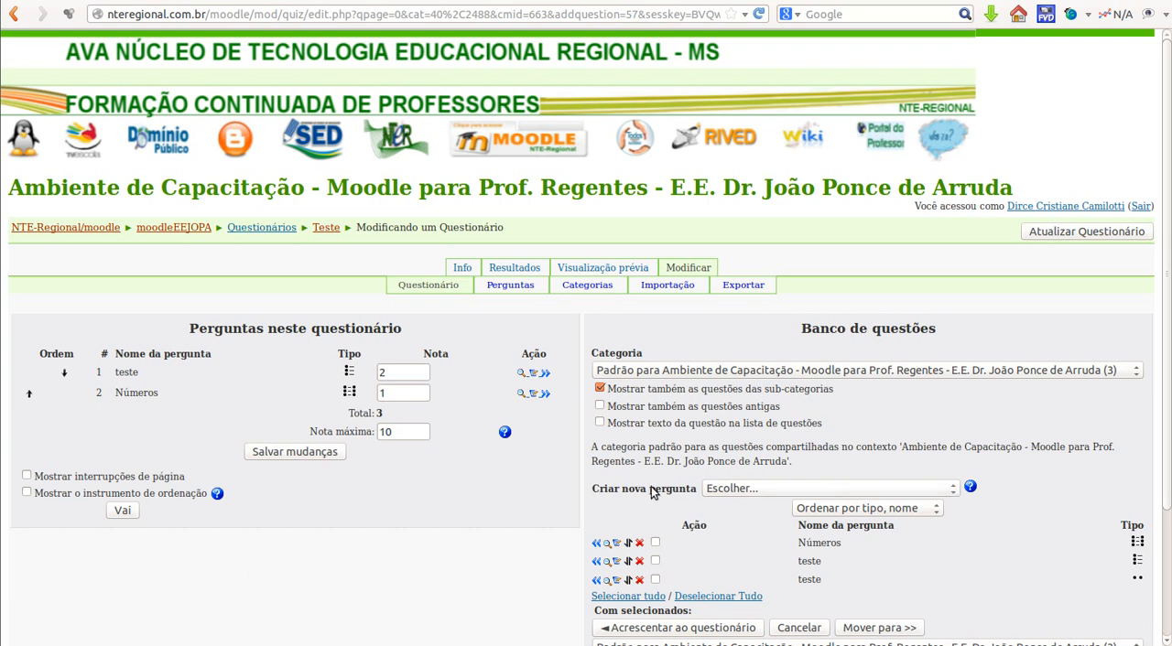
Step: Create a new Verdadeiro/Falso question in the question bank and name it "teste 2"
{"action": "left_click", "coordinate": [954, 491]}
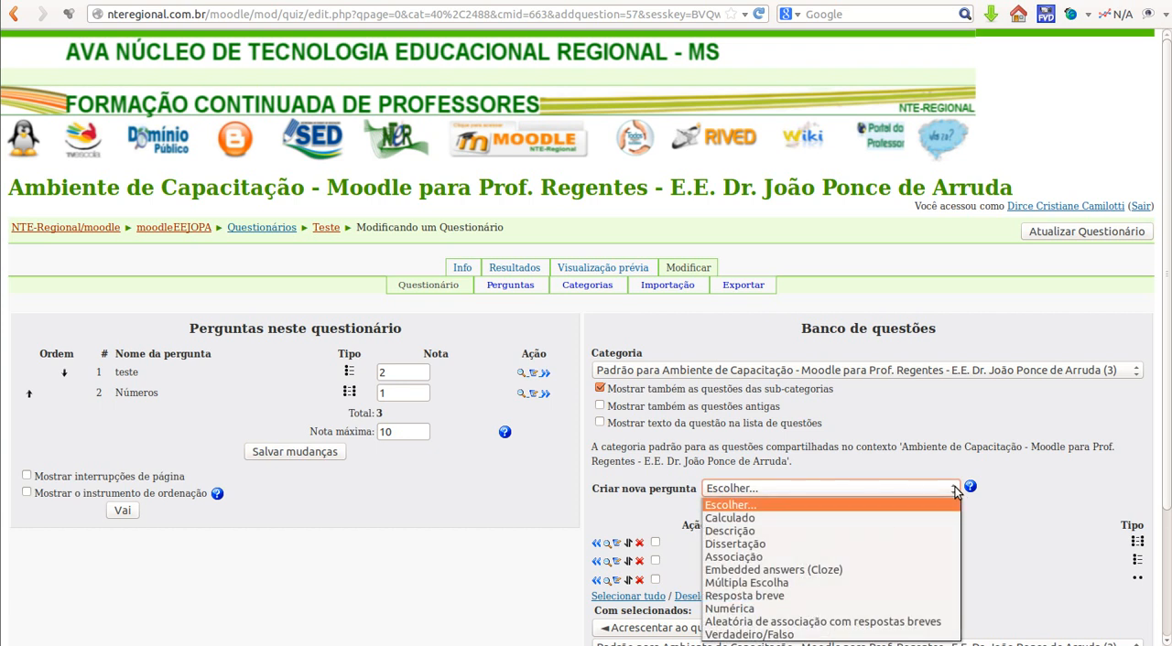
{"action": "left_click", "coordinate": [795, 634]}
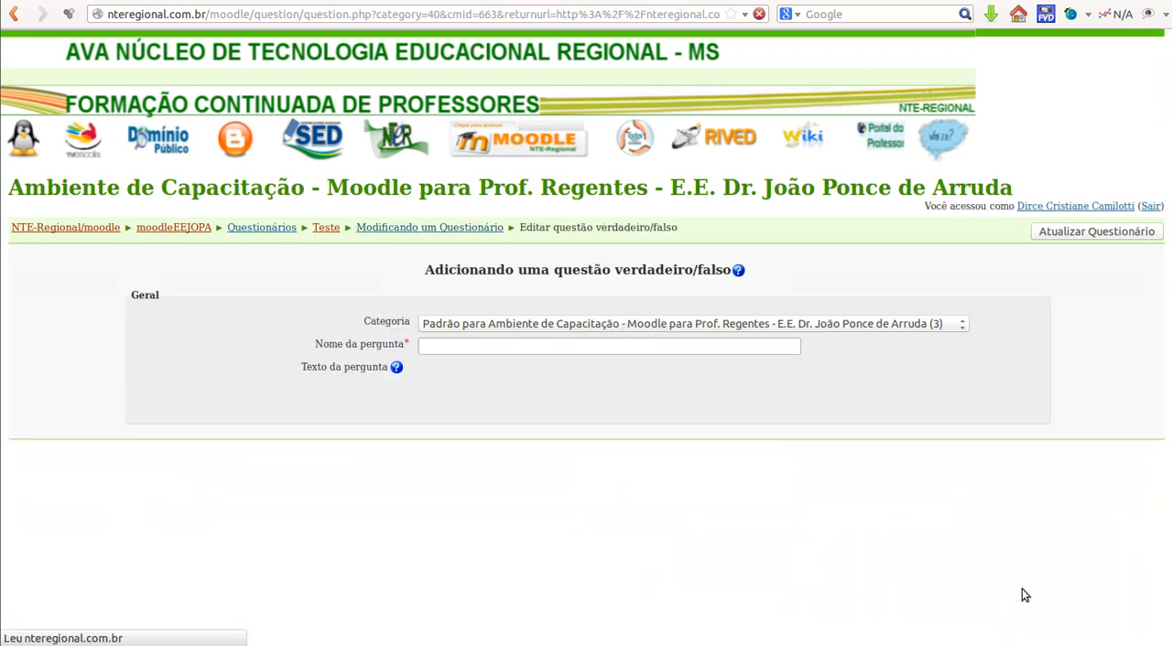
{"action": "left_click", "coordinate": [600, 347]}
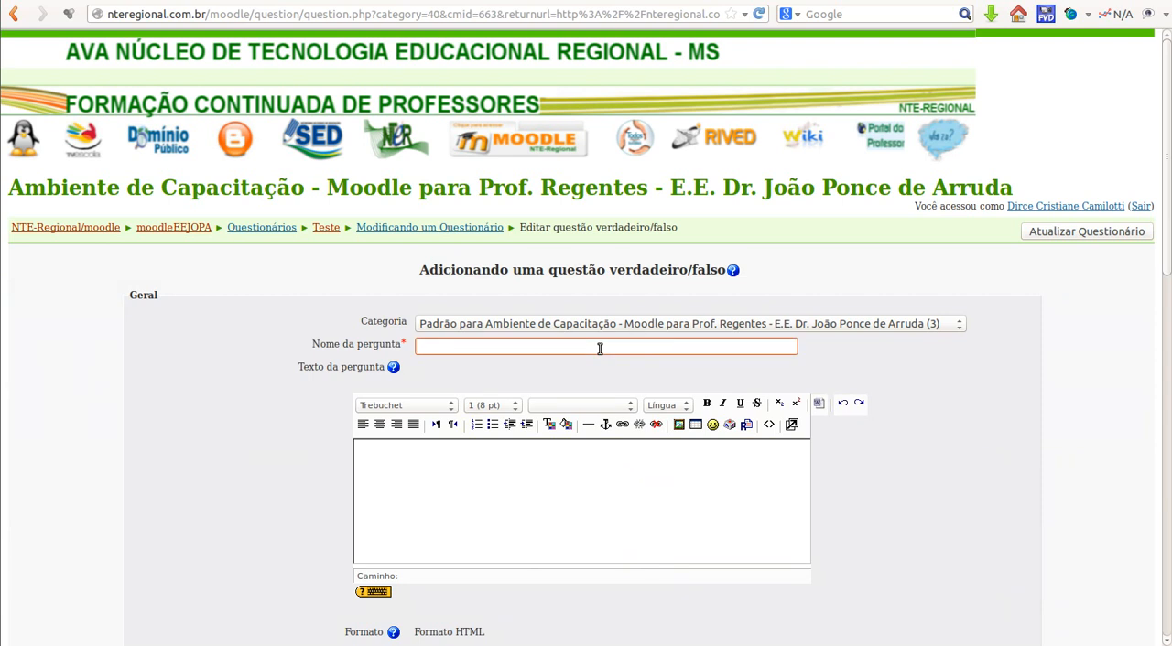
{"action": "type", "text": "teste"}
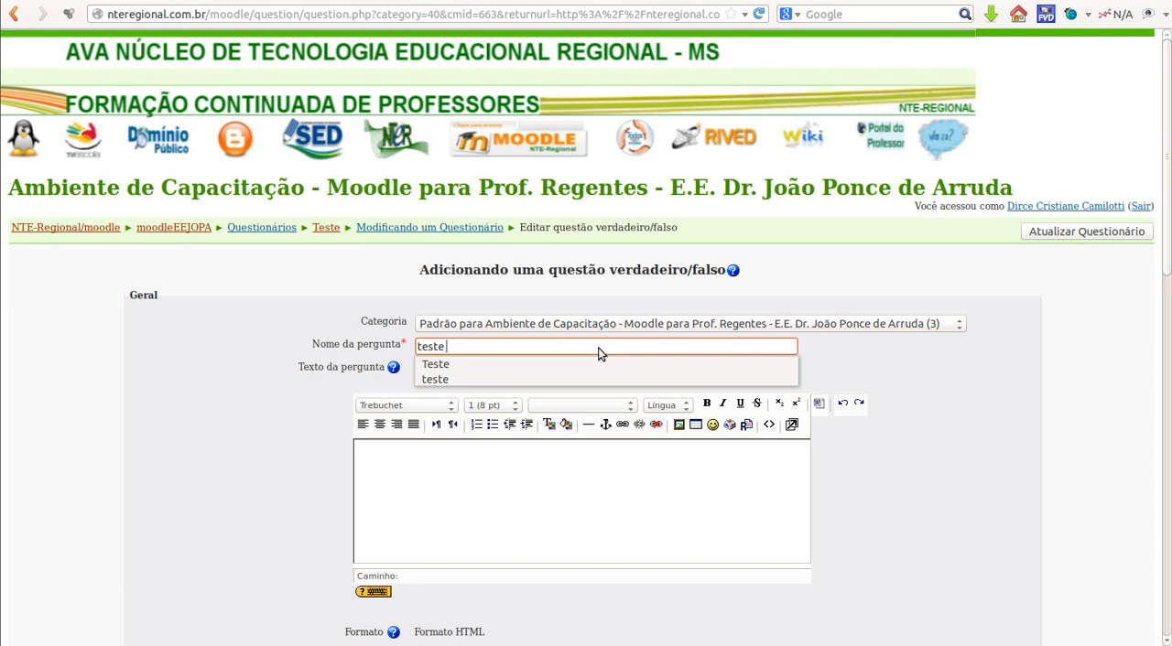
{"action": "type", "text": " 2"}
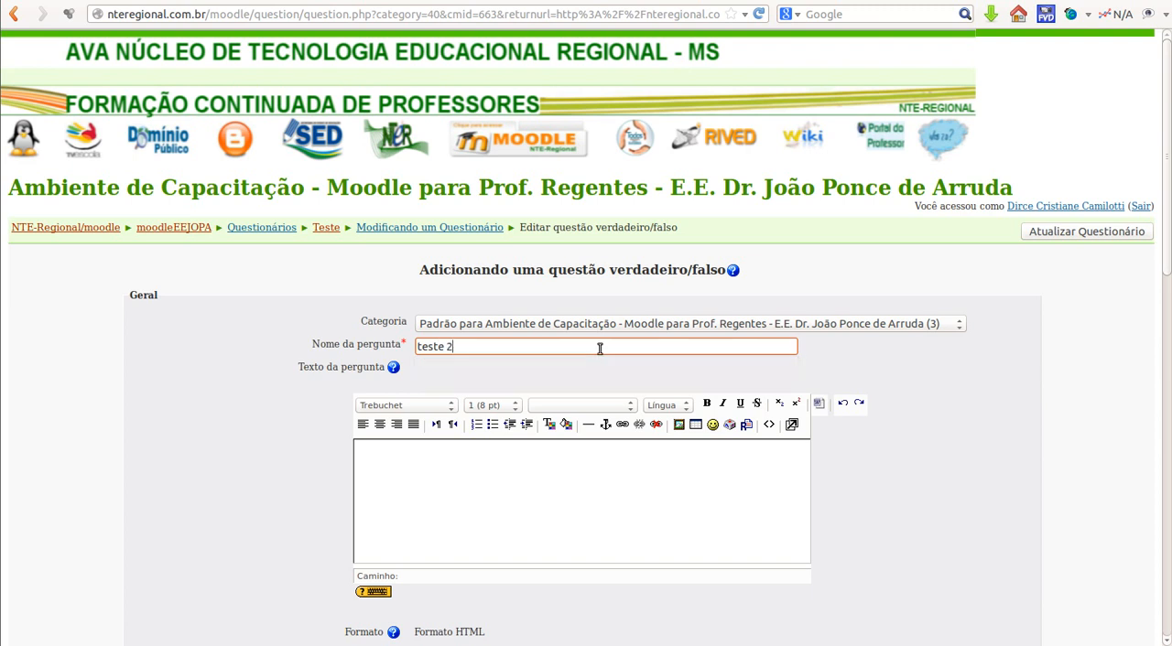
Step: Enter "A capital de MS é CG." as the question text
{"action": "left_click", "coordinate": [438, 469]}
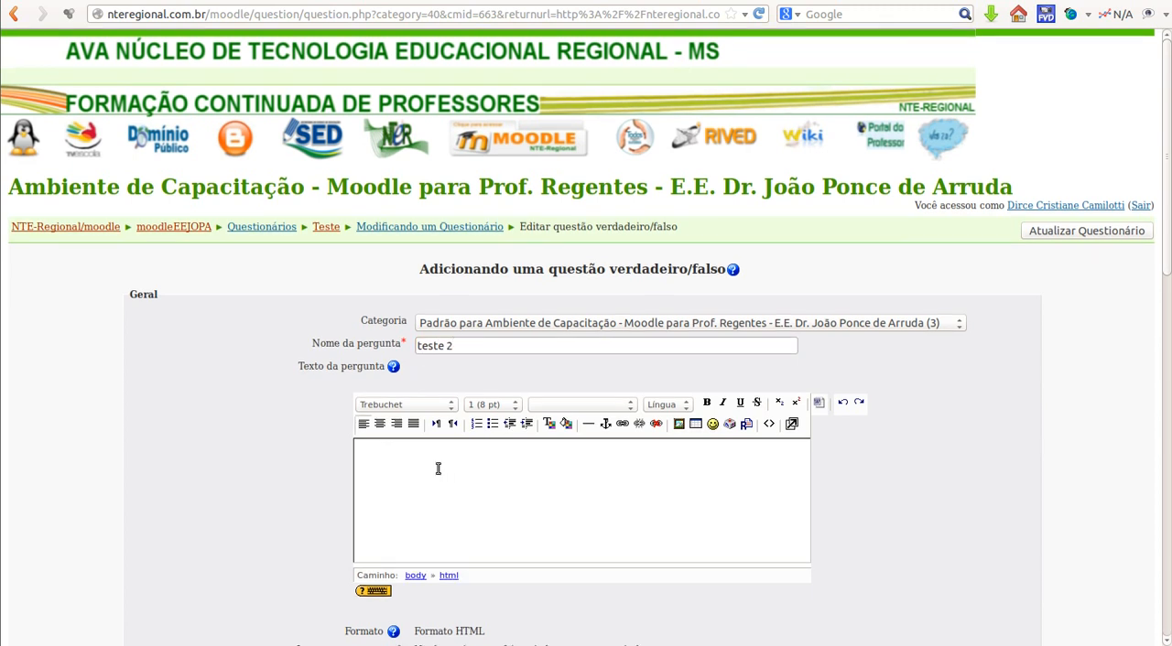
{"action": "scroll", "coordinate": [438, 469], "scroll_direction": "down", "scroll_amount": 2}
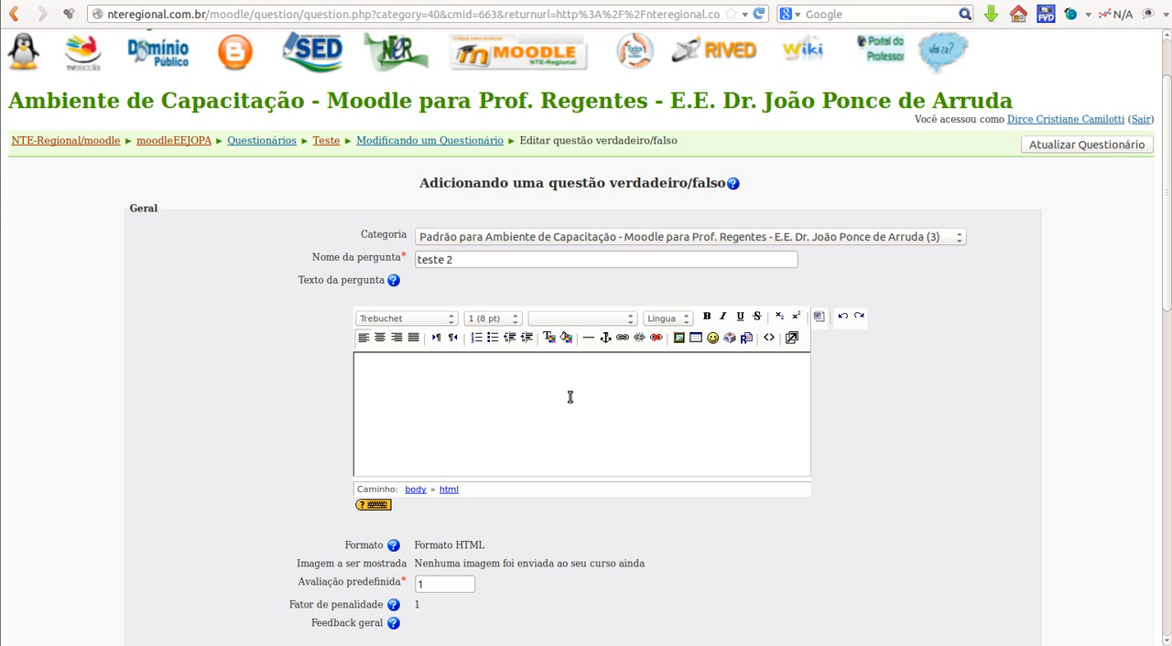
{"action": "type", "text": "A caoital de MS "}
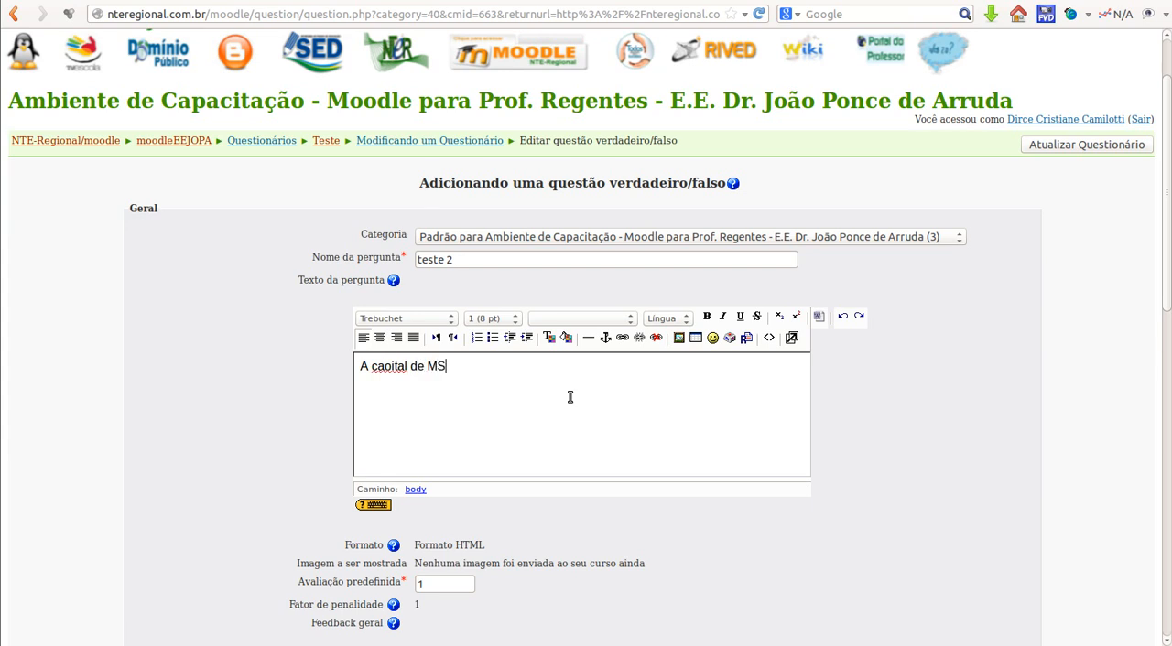
{"action": "type", "text": "é CG"}
{"action": "left_click", "coordinate": [386, 366]}
{"action": "key", "text": "BackSpace"}
{"action": "type", "text": "p"}
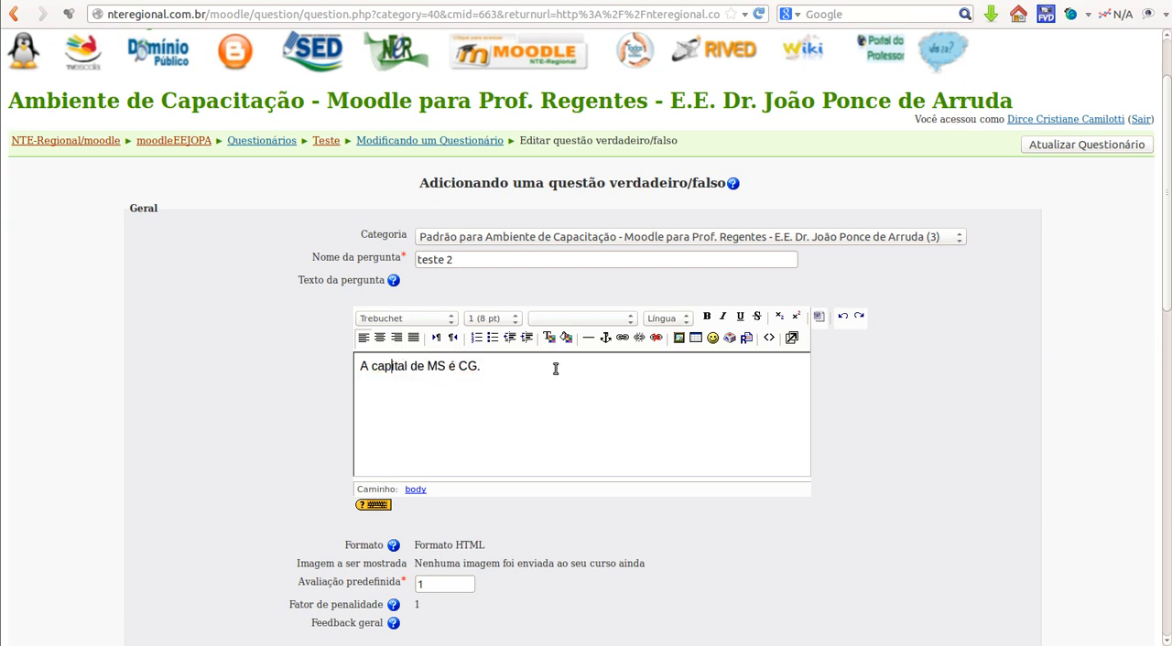
Step: Set the question's default grade (Avaliação predefinida) to 3
{"action": "scroll", "coordinate": [555, 366], "scroll_direction": "down", "scroll_amount": 2}
{"action": "scroll", "coordinate": [439, 526], "scroll_direction": "down", "scroll_amount": 2}
{"action": "left_click_drag", "start_coordinate": [428, 411], "coordinate": [404, 411]}
{"action": "type", "text": "3"}
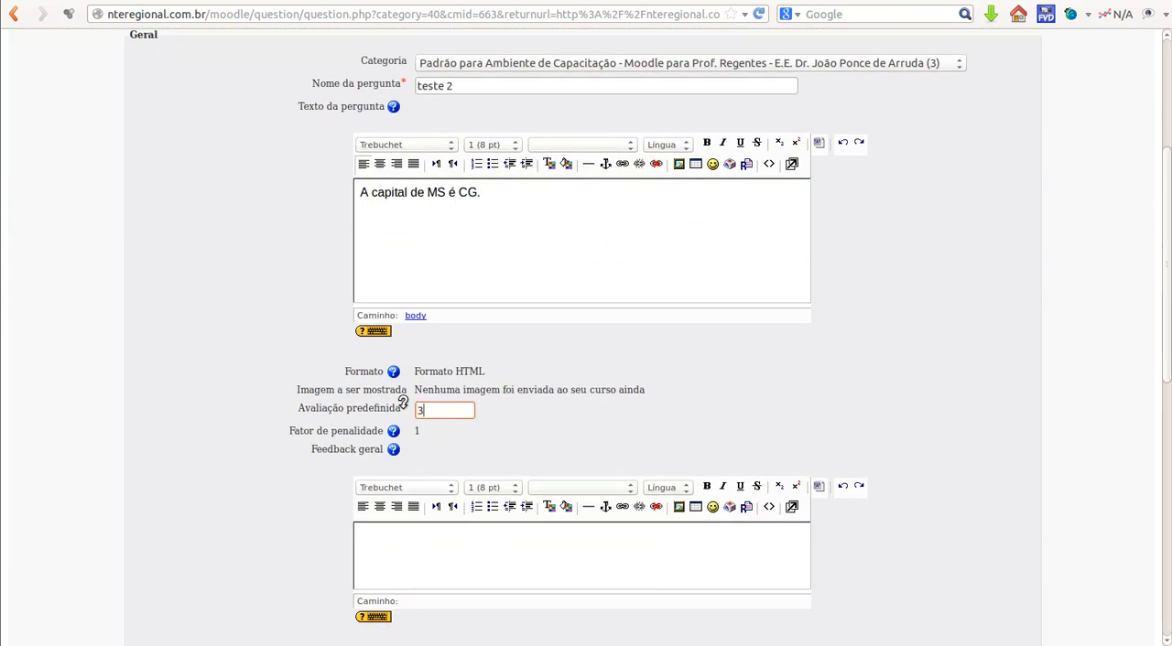
{"action": "left_click", "coordinate": [589, 446]}
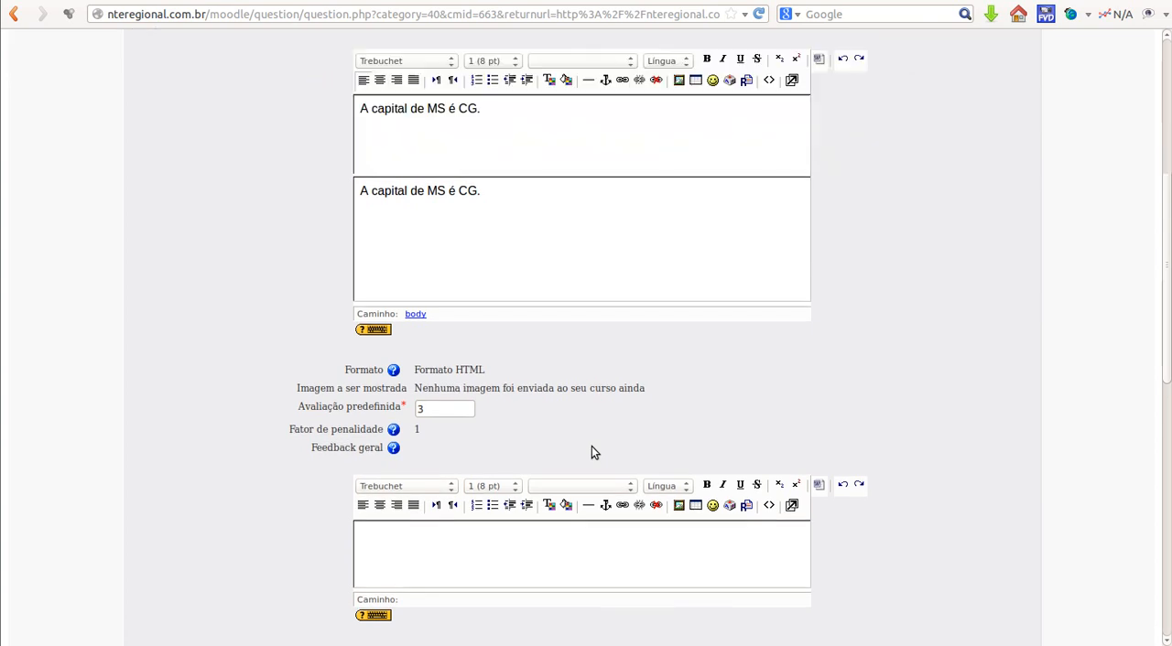
Step: Set the correct answer to Verdadeiro and save the true/false question with the feedback fields left empty
{"action": "scroll", "coordinate": [591, 446], "scroll_direction": "down", "scroll_amount": 4}
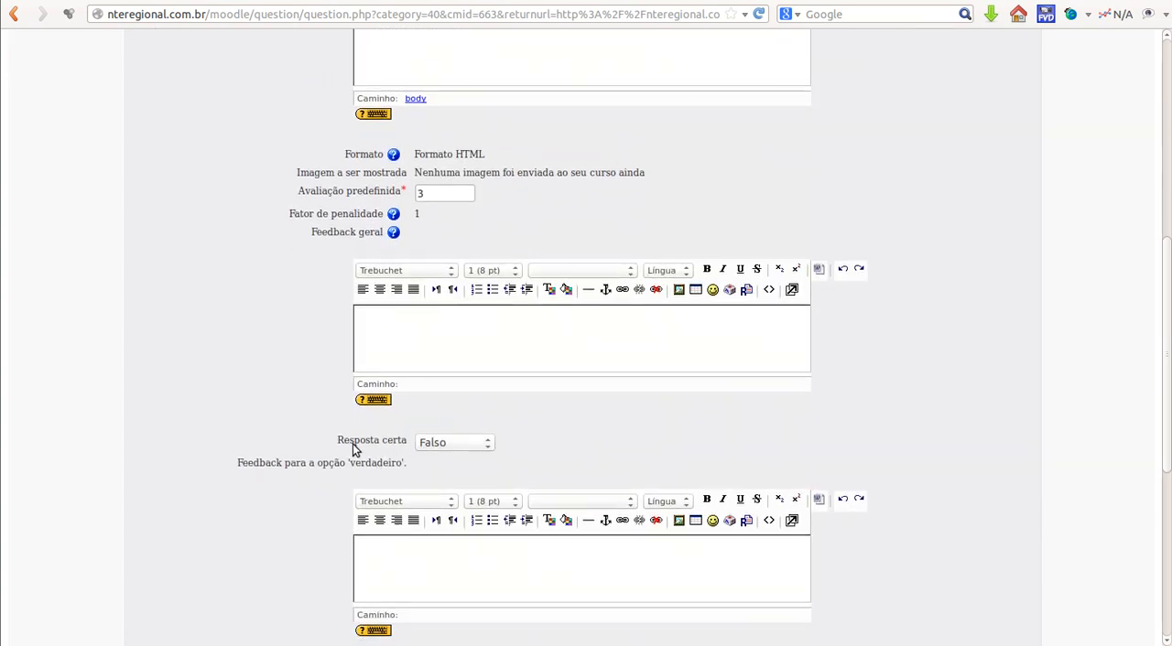
{"action": "left_click", "coordinate": [486, 448]}
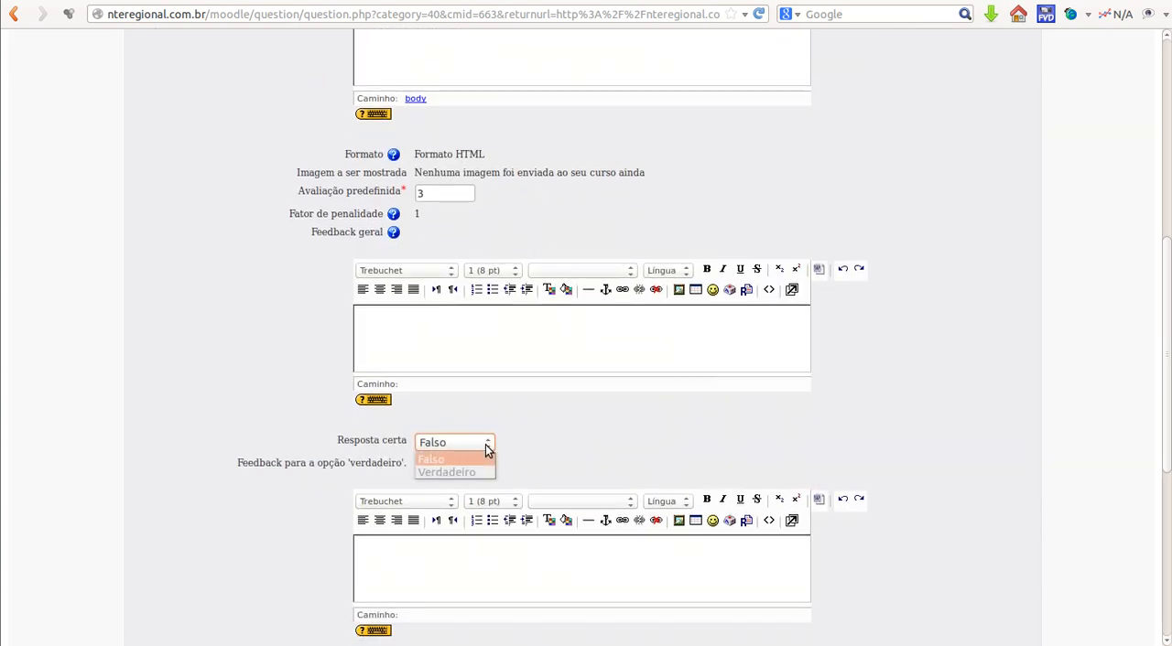
{"action": "left_click", "coordinate": [612, 443]}
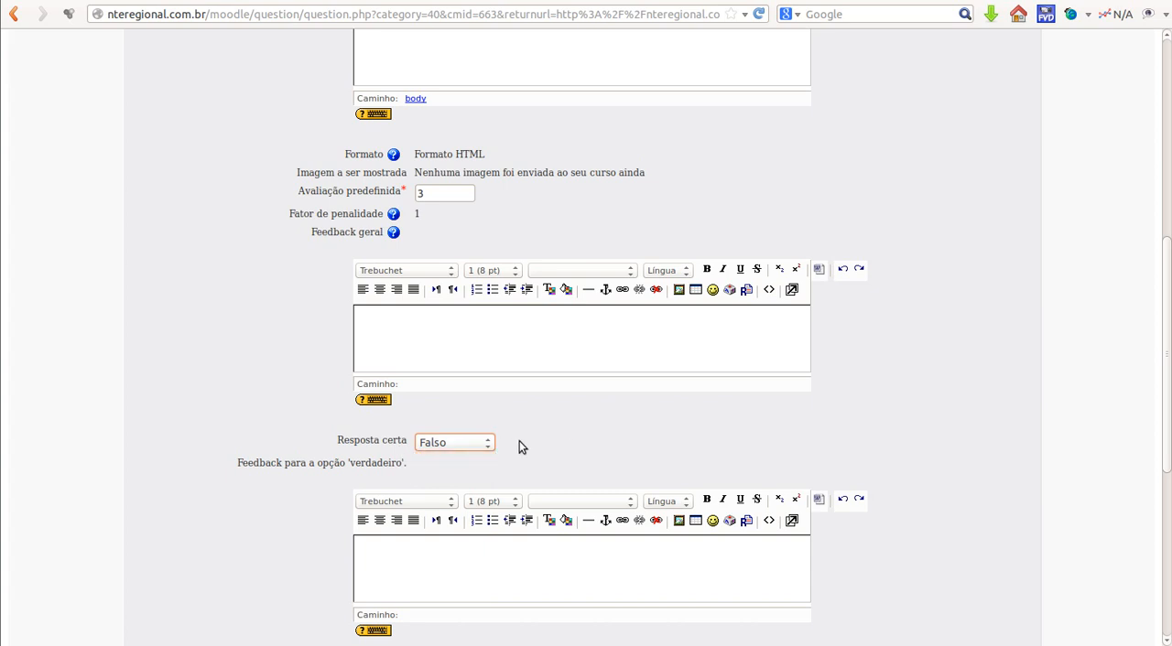
{"action": "scroll", "coordinate": [568, 442], "scroll_direction": "up", "scroll_amount": 3}
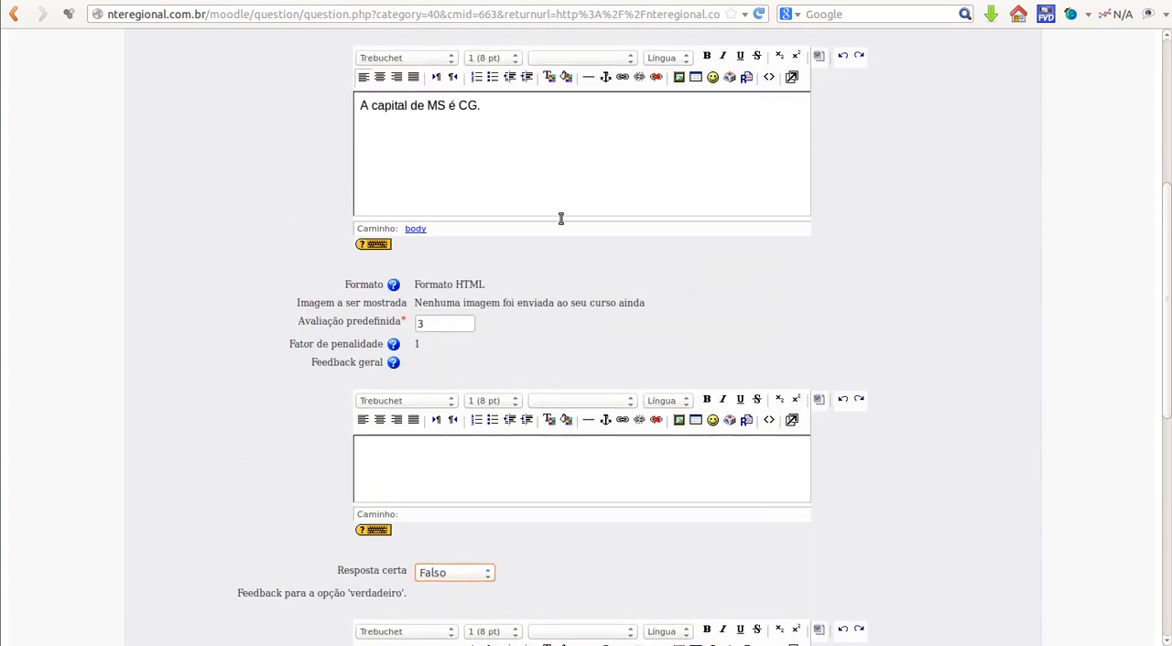
{"action": "scroll", "coordinate": [559, 220], "scroll_direction": "down", "scroll_amount": 3}
{"action": "left_click", "coordinate": [484, 443]}
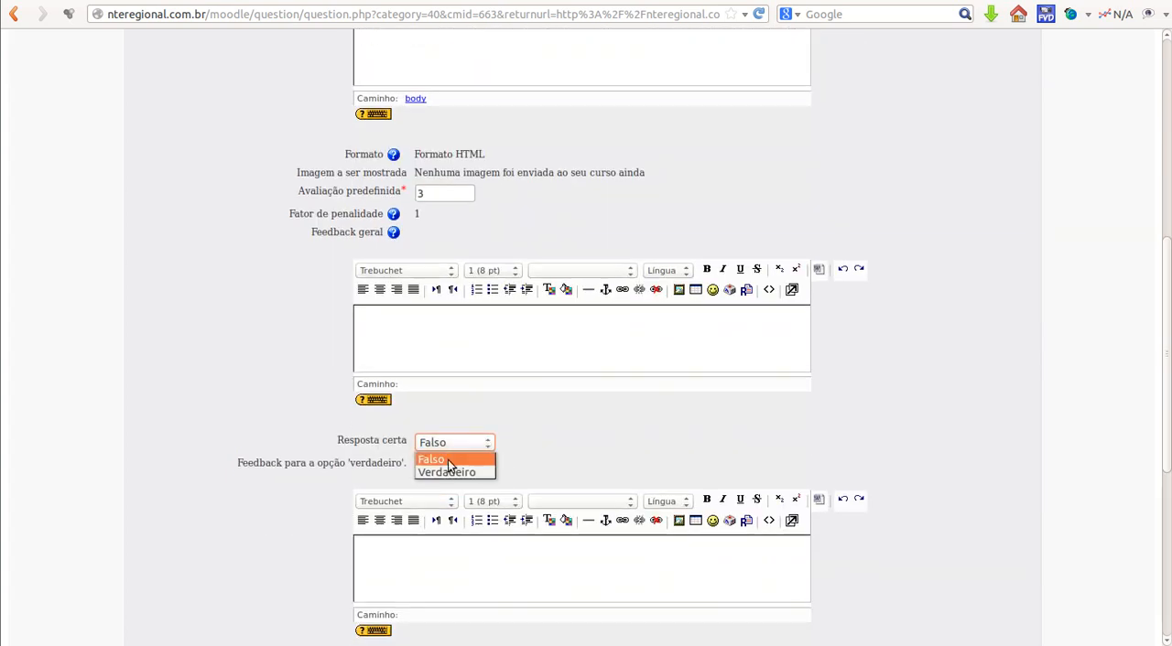
{"action": "left_click", "coordinate": [449, 476]}
{"action": "left_click", "coordinate": [613, 437]}
{"action": "scroll", "coordinate": [614, 437], "scroll_direction": "down", "scroll_amount": 1}
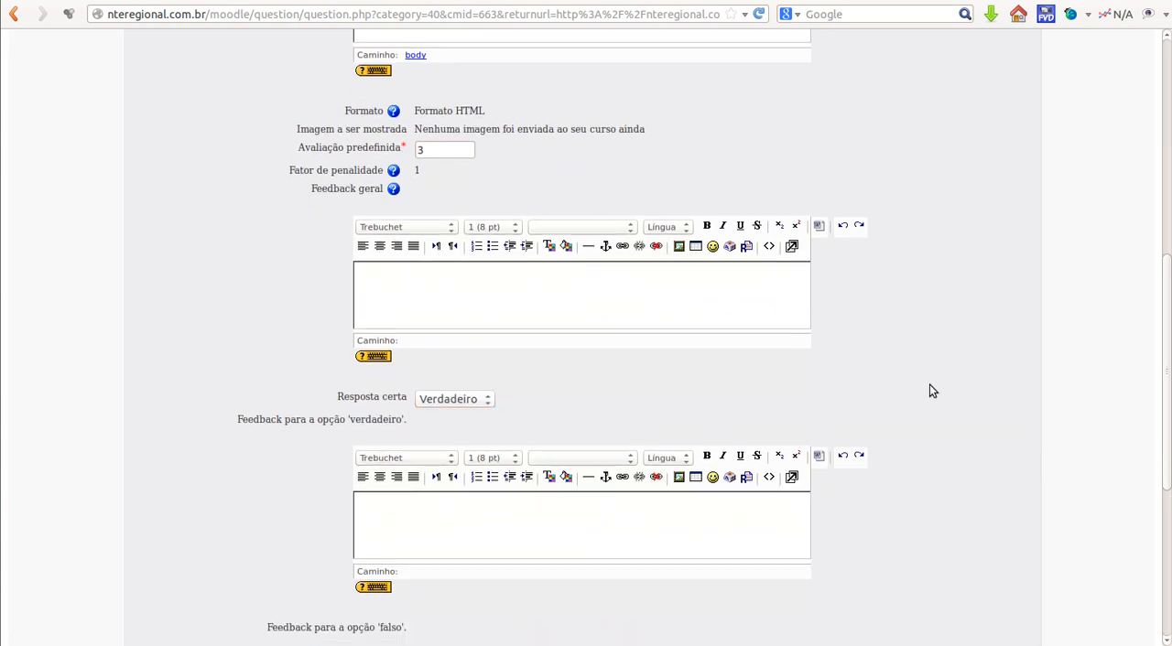
{"action": "scroll", "coordinate": [930, 385], "scroll_direction": "down", "scroll_amount": 8}
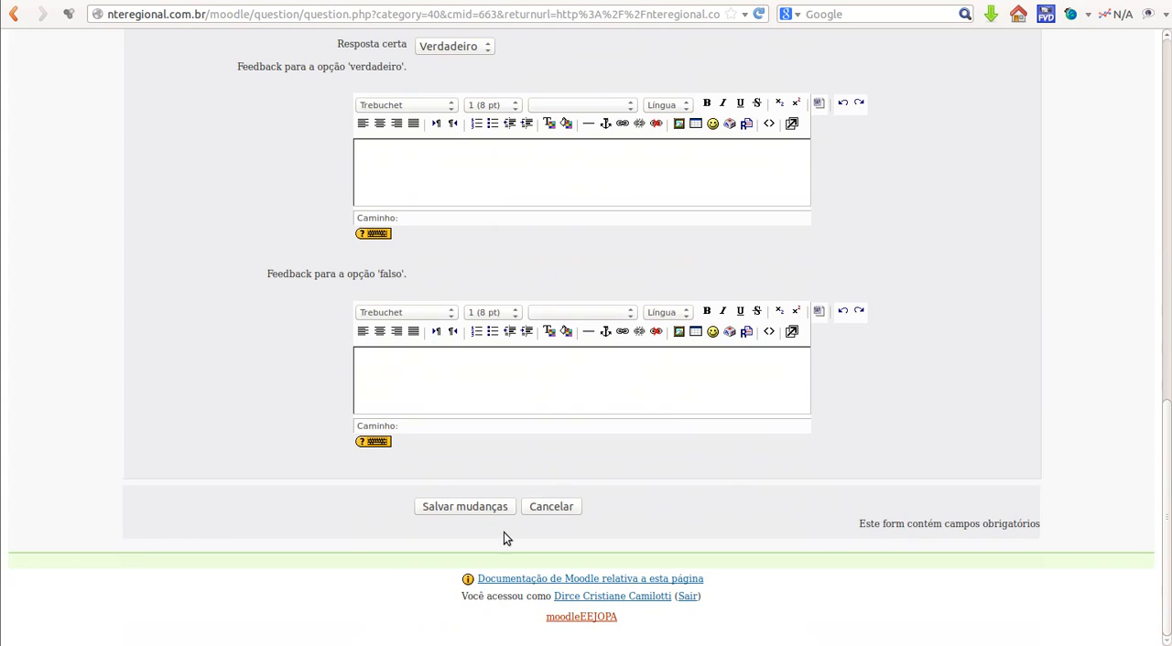
{"action": "left_click", "coordinate": [469, 507]}
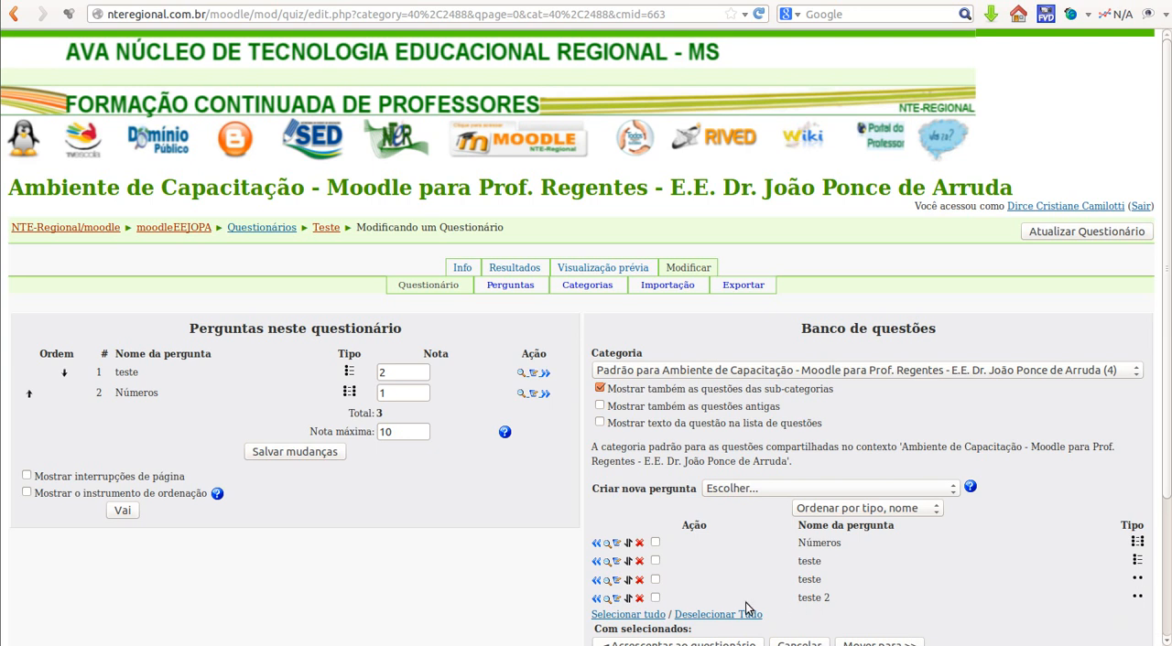
Step: Preview the question "teste 2", submit the answer Verdadeiro, and close the preview
{"action": "left_click", "coordinate": [607, 605]}
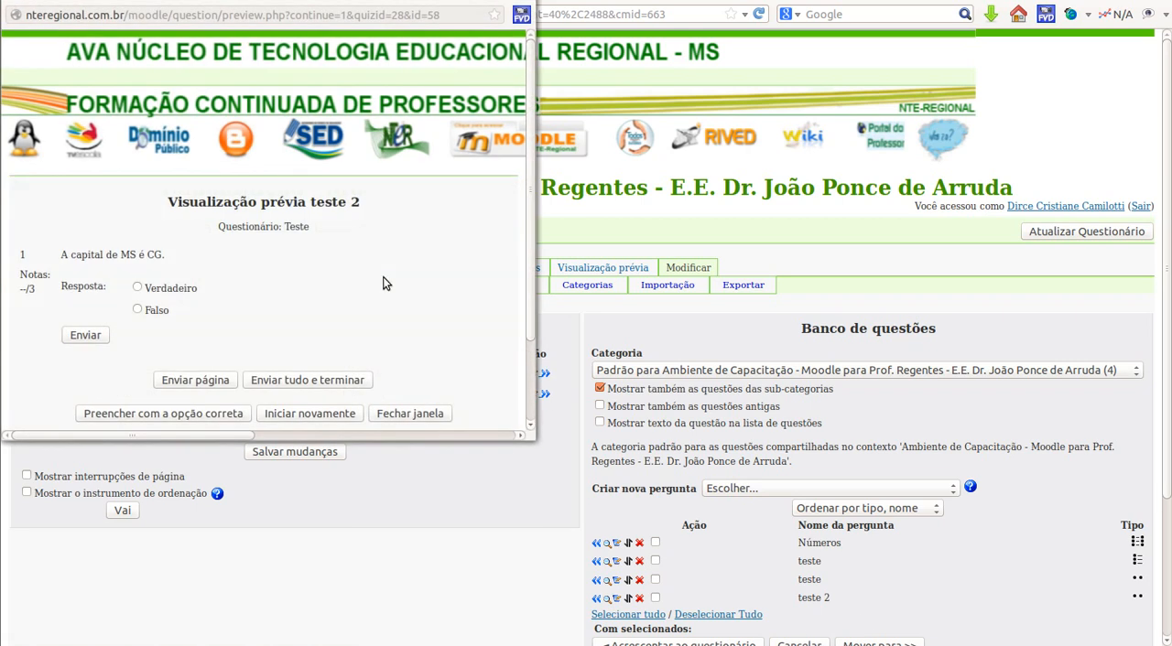
{"action": "left_click", "coordinate": [138, 288]}
{"action": "left_click", "coordinate": [88, 336]}
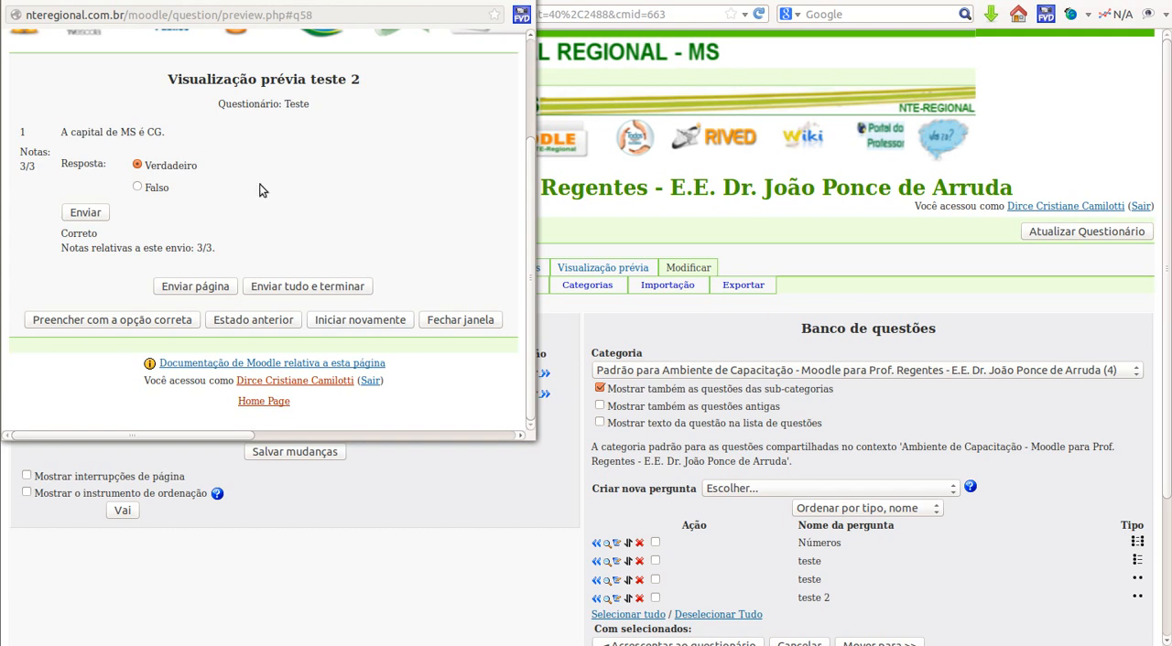
{"action": "left_click", "coordinate": [16, 0]}
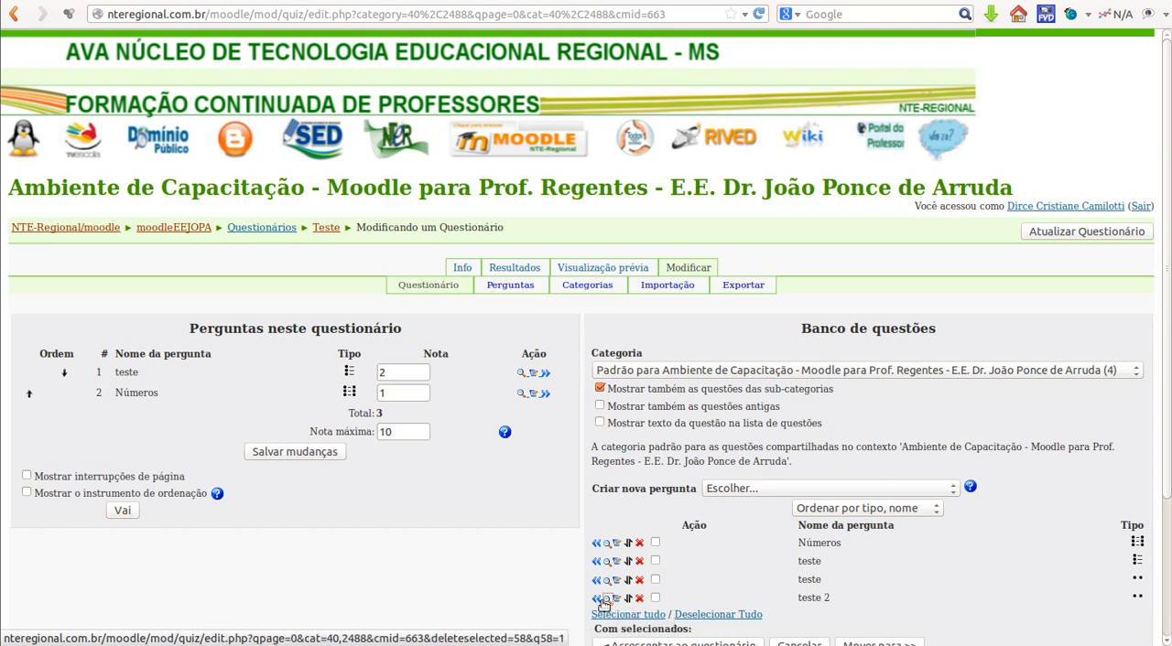
Step: Add the true/false question "teste 2" from the question bank to the quiz
{"action": "left_click", "coordinate": [654, 598]}
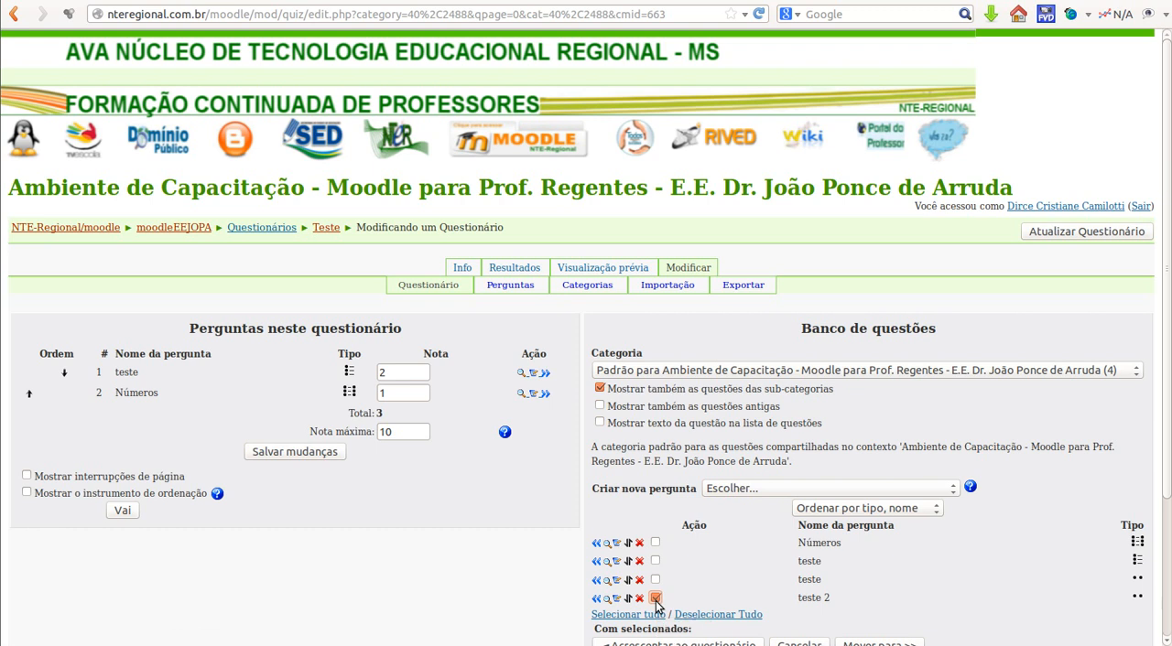
{"action": "left_click", "coordinate": [596, 598]}
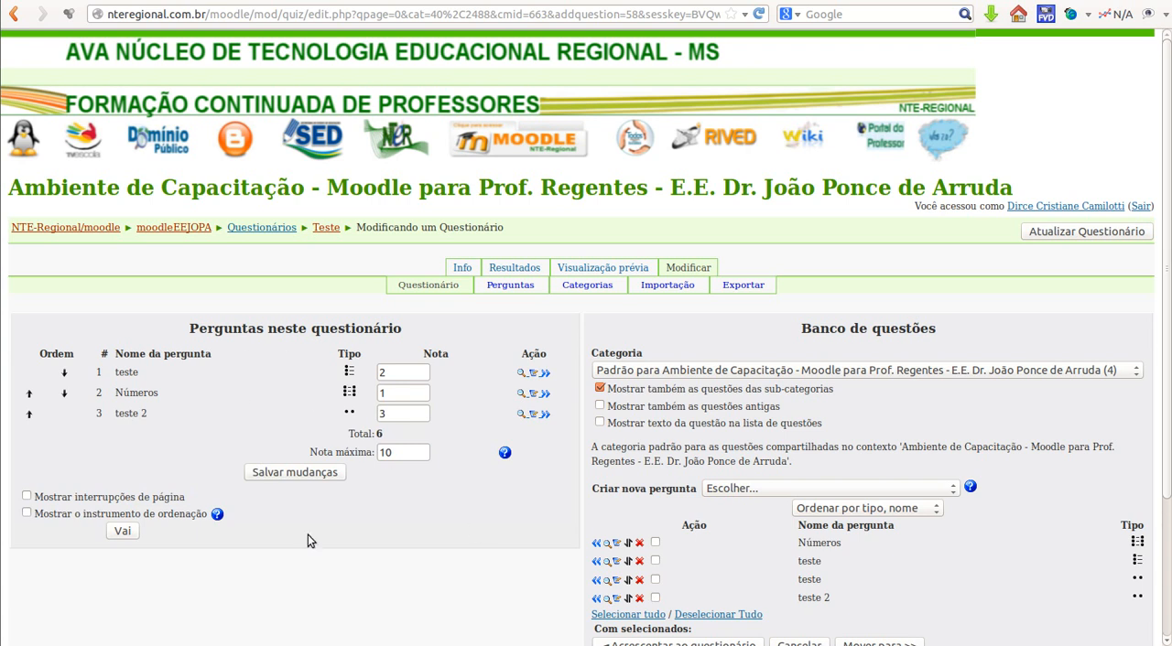
{"action": "left_click", "coordinate": [390, 374]}
{"action": "left_click", "coordinate": [391, 391]}
{"action": "type", "text": ".5"}
{"action": "left_click", "coordinate": [460, 413]}
Step: Set the quiz's maximum grade (Nota máxima) to 6 and save the changes
{"action": "left_click", "coordinate": [401, 452]}
{"action": "left_click_drag", "start_coordinate": [407, 452], "coordinate": [349, 447]}
{"action": "left_click", "coordinate": [399, 392]}
{"action": "left_click", "coordinate": [386, 432]}
{"action": "left_click_drag", "start_coordinate": [408, 453], "coordinate": [351, 453]}
{"action": "left_click", "coordinate": [459, 499]}
{"action": "left_click", "coordinate": [286, 476]}
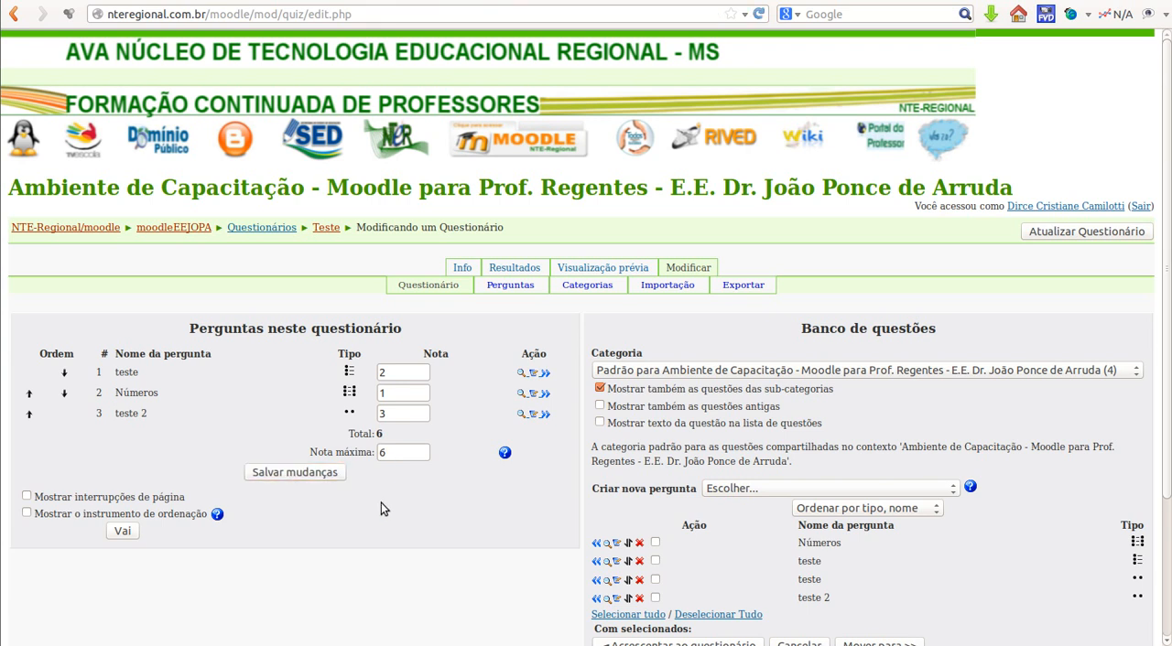
{"action": "left_click", "coordinate": [295, 473]}
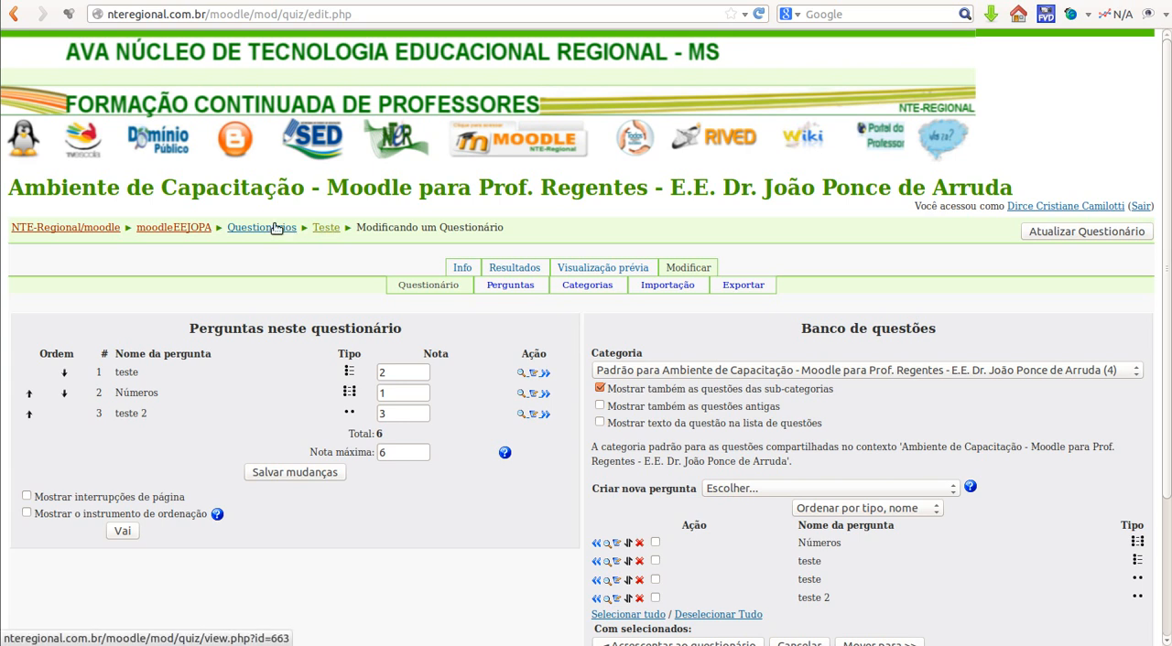
Step: Return to the course moodleEEJOPA, open the quiz "Teste" to check its allowed attempts, and continue past its info page
{"action": "left_click", "coordinate": [193, 230]}
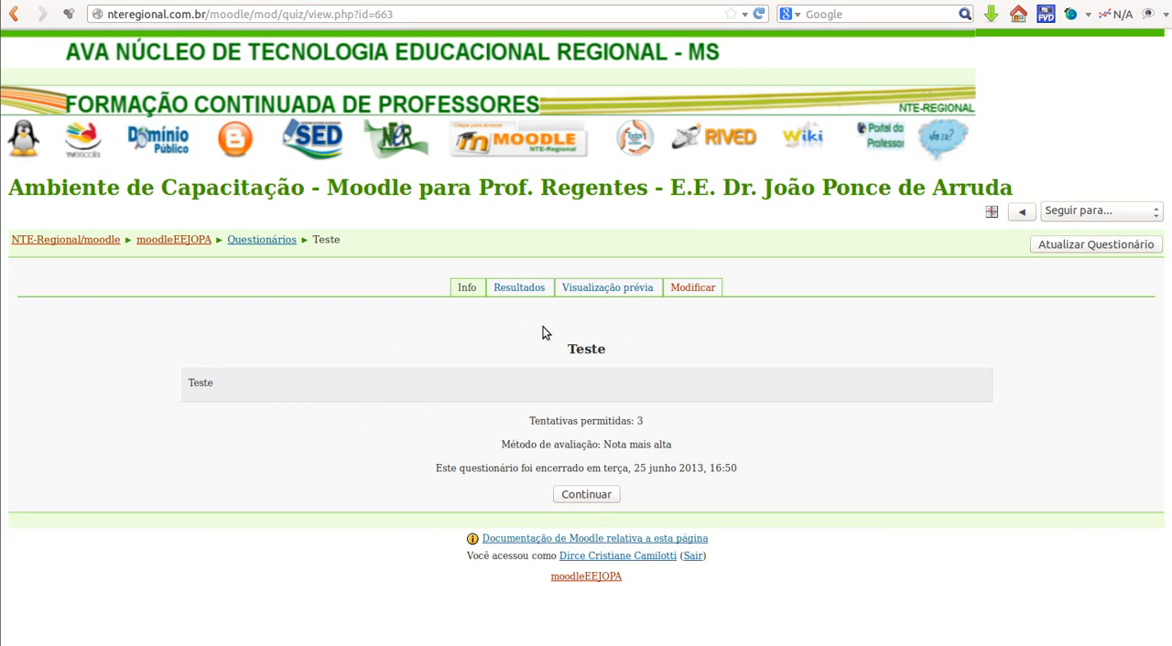
{"action": "left_click_drag", "start_coordinate": [530, 423], "coordinate": [663, 425]}
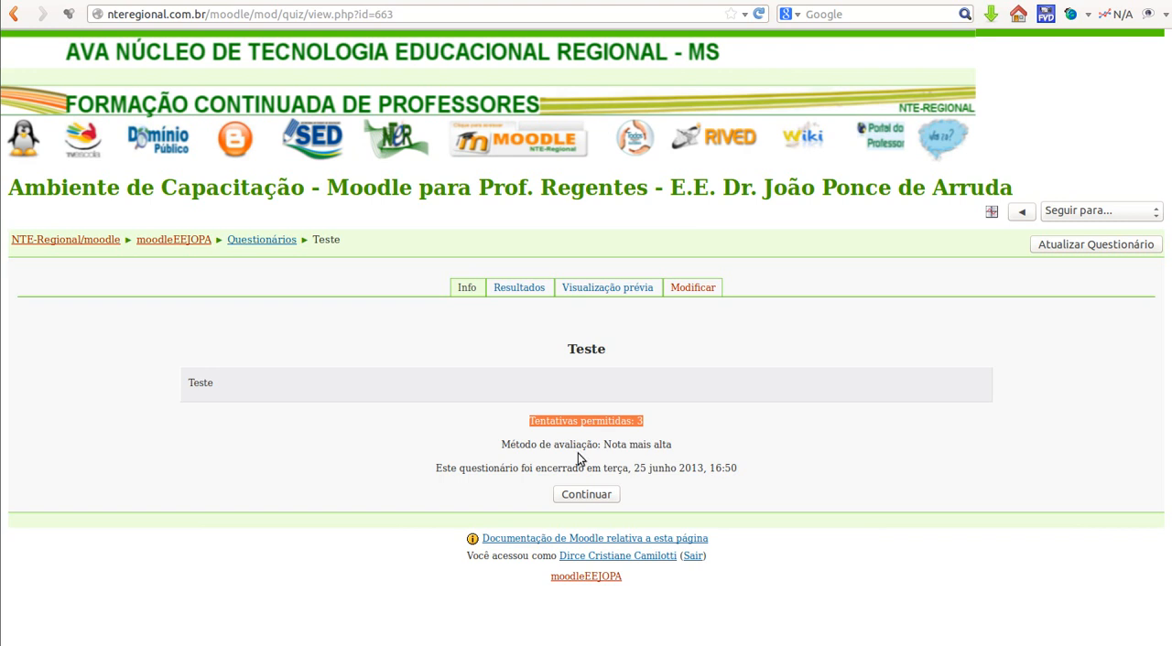
{"action": "left_click", "coordinate": [572, 499]}
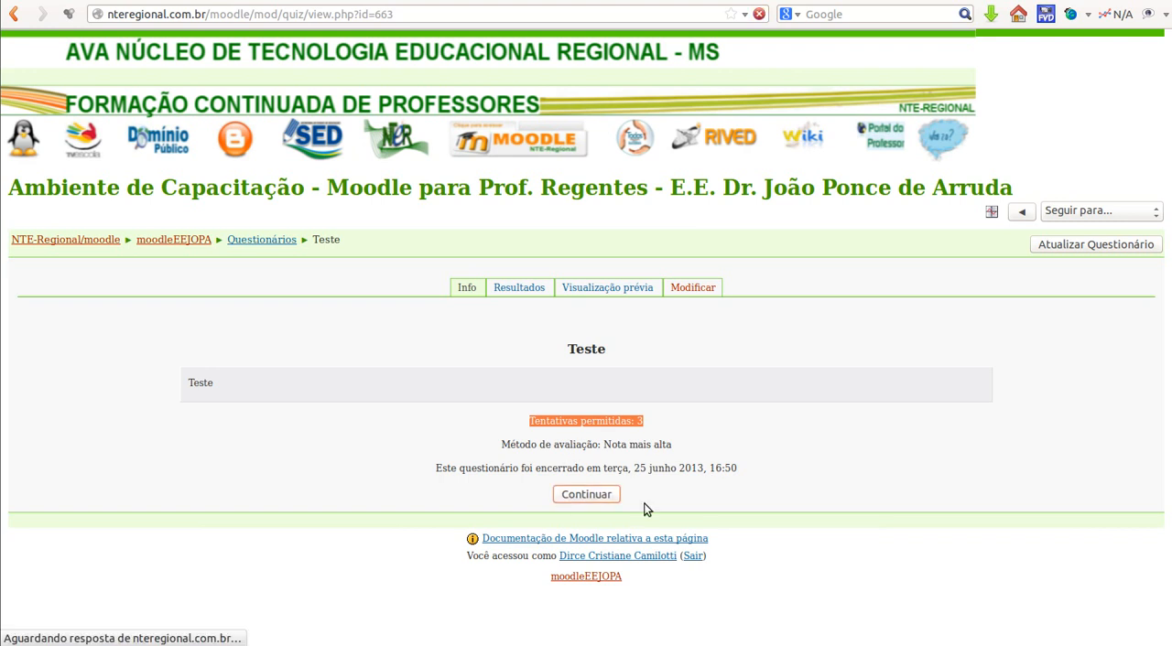